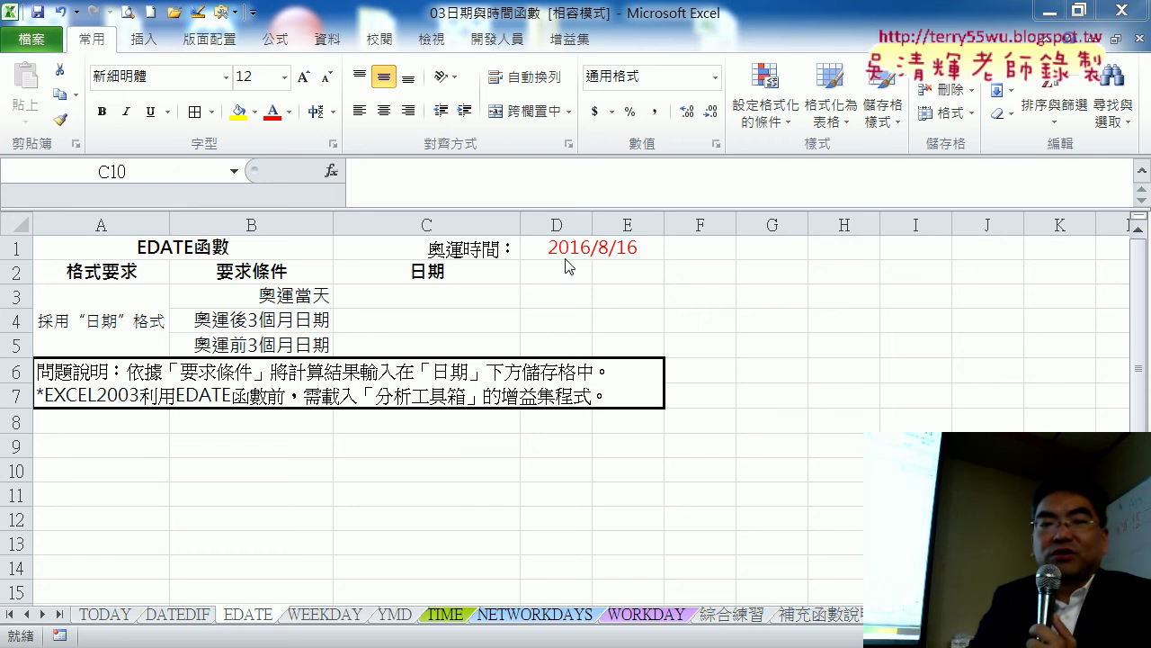
- Change the year of the Olympic date in D1 from 2016 to 2020, making it 2020/8/16
{"action": "left_click", "coordinate": [573, 248]}
{"action": "double_click", "coordinate": [573, 249]}
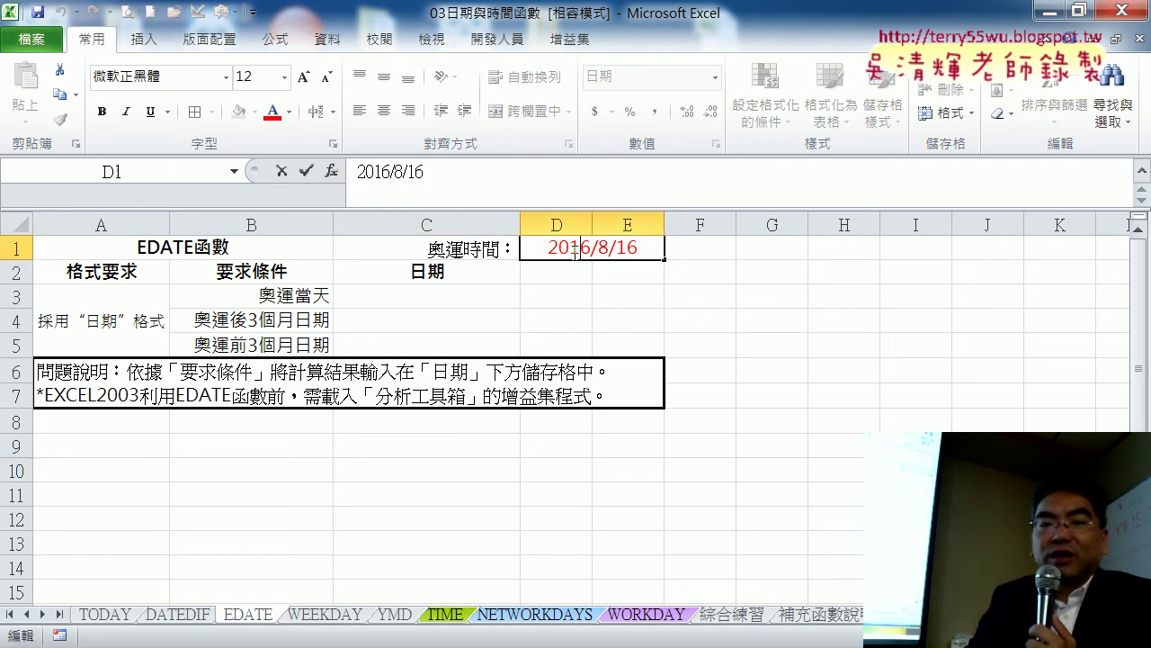
{"action": "left_click_drag", "start_coordinate": [570, 248], "coordinate": [595, 249]}
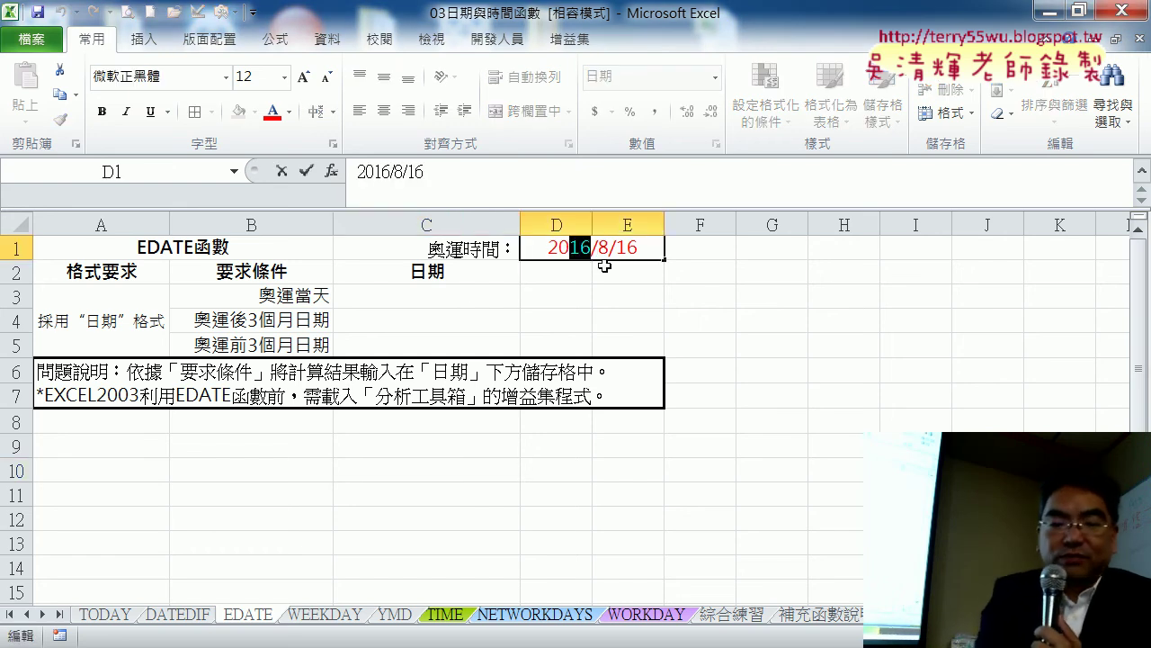
{"action": "type", "text": "20"}
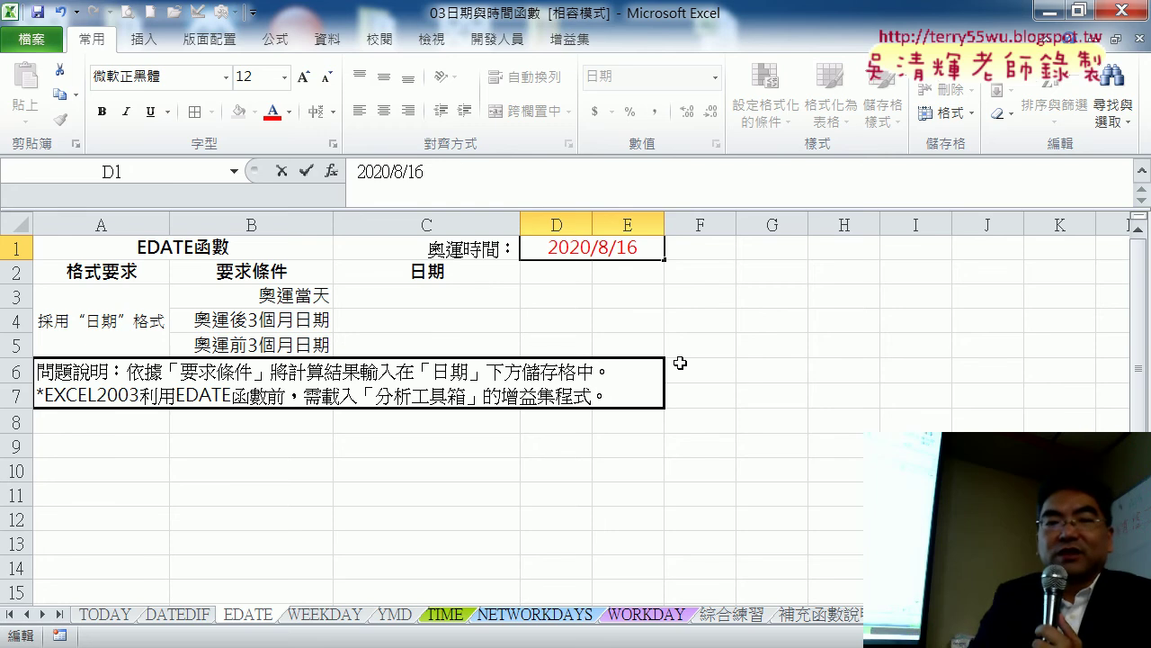
{"action": "left_click", "coordinate": [454, 299]}
- Enter =D1 in C3 so it shows the Olympic date 2020年8月16日
{"action": "left_click", "coordinate": [378, 179]}
{"action": "type", "text": "="}
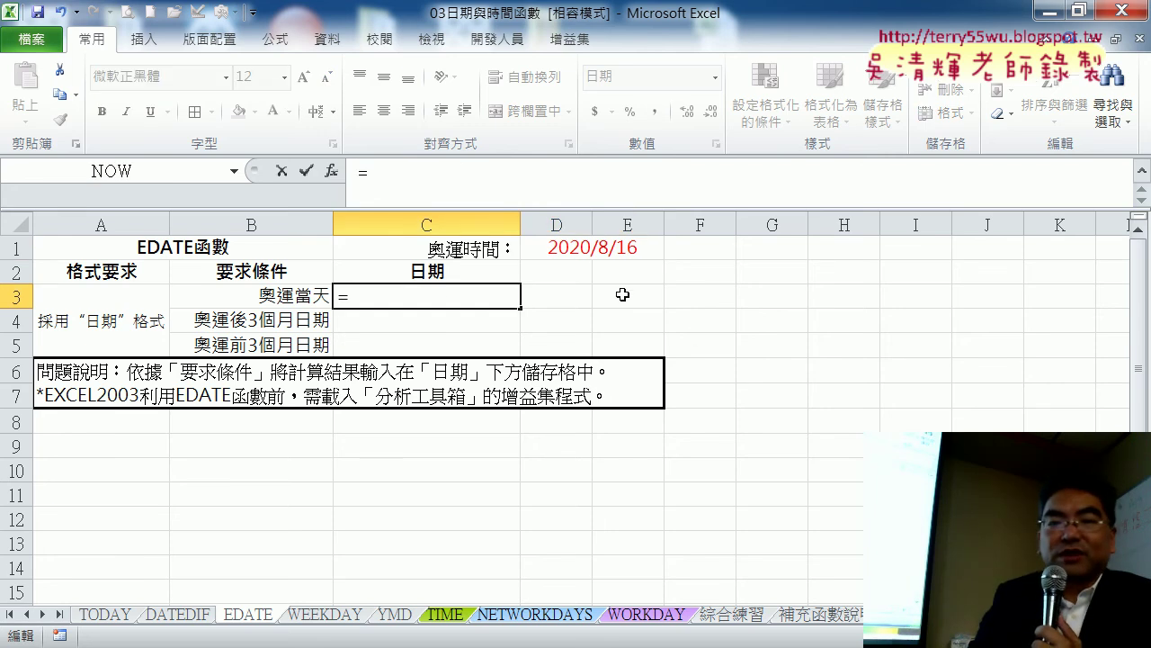
{"action": "left_click", "coordinate": [593, 252]}
{"action": "left_click", "coordinate": [307, 170]}
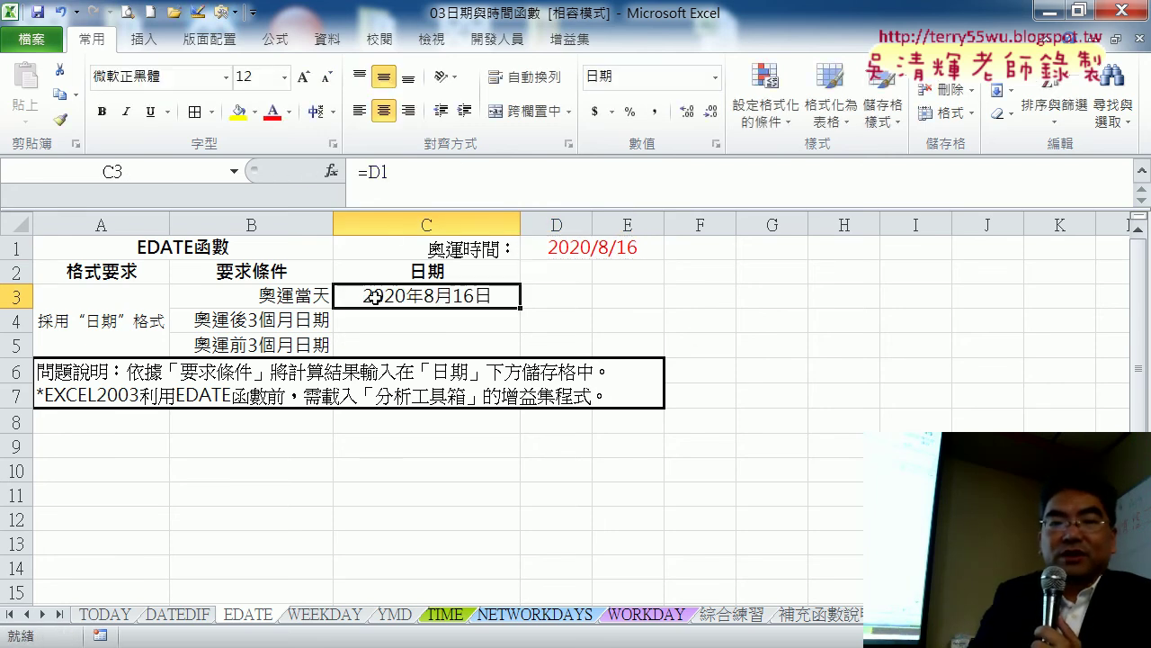
{"action": "left_click", "coordinate": [429, 321]}
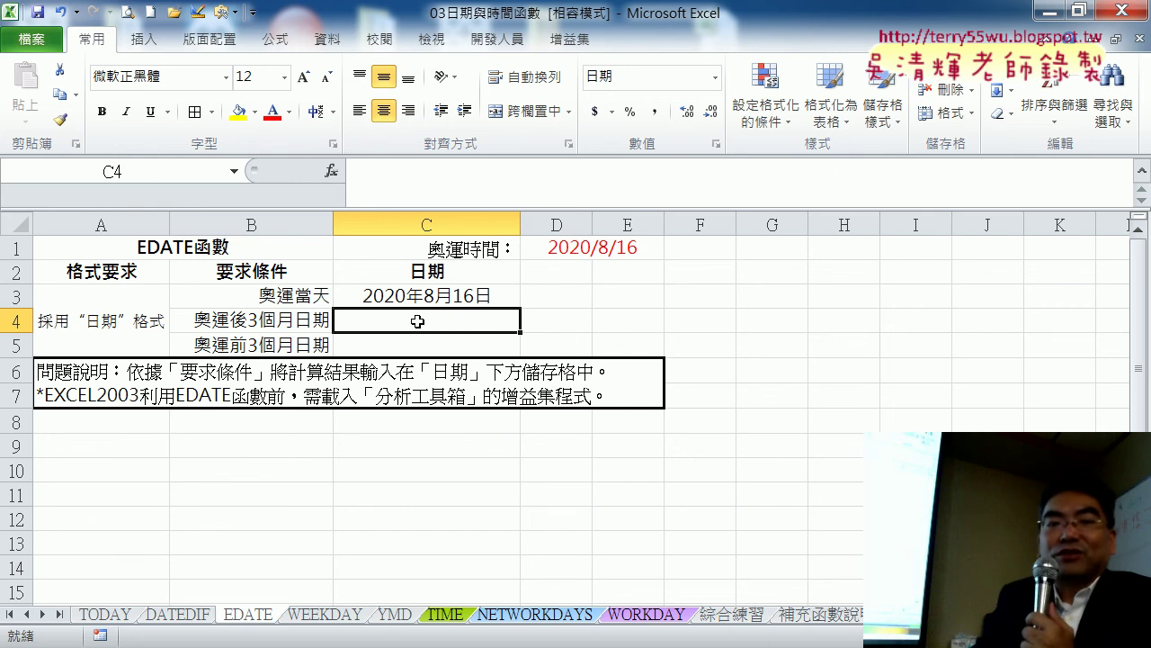
- Insert the DATE function in C4 and set its Year argument to YEAR(C3)
{"action": "left_click", "coordinate": [331, 170]}
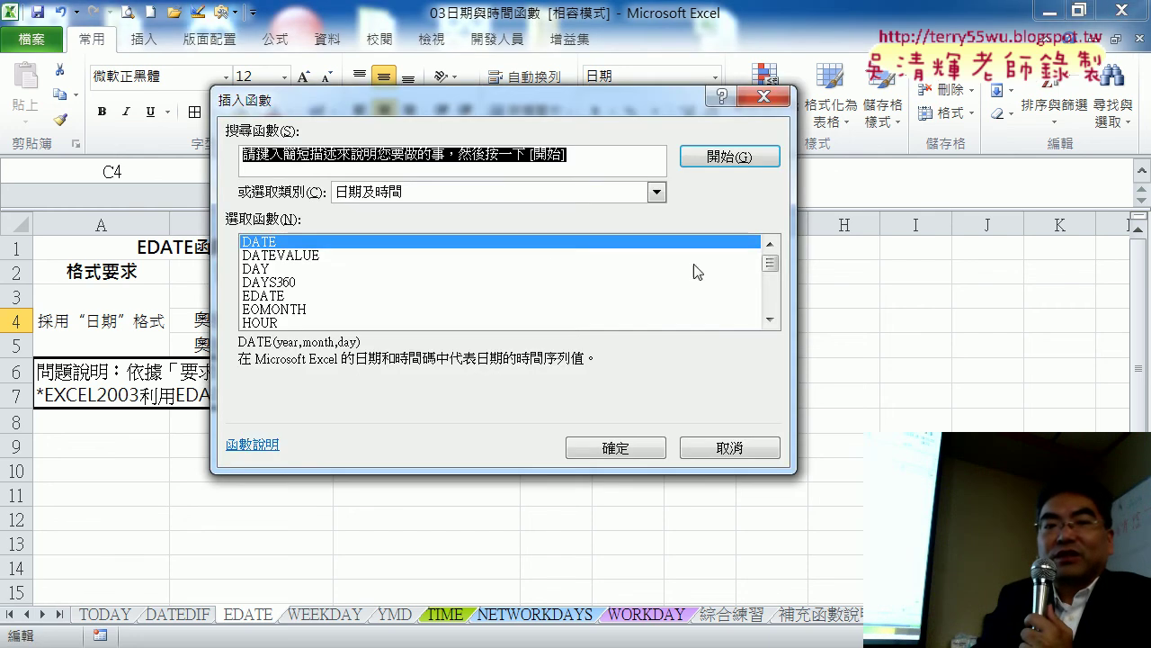
{"action": "double_click", "coordinate": [306, 242]}
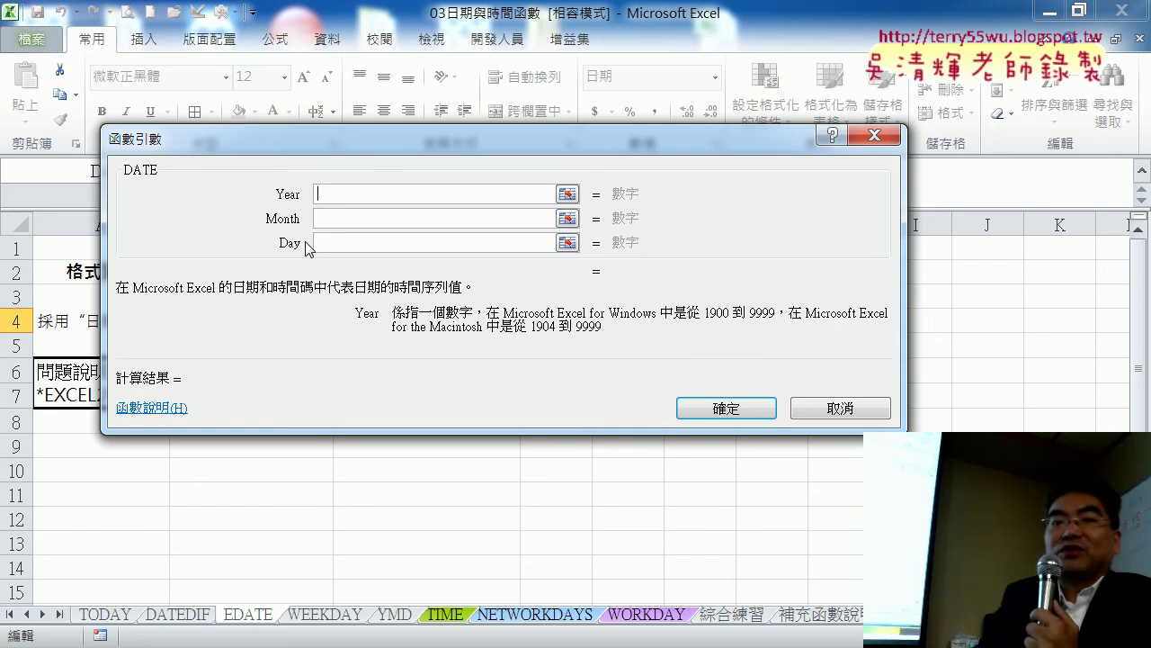
{"action": "left_click_drag", "start_coordinate": [369, 142], "coordinate": [791, 160]}
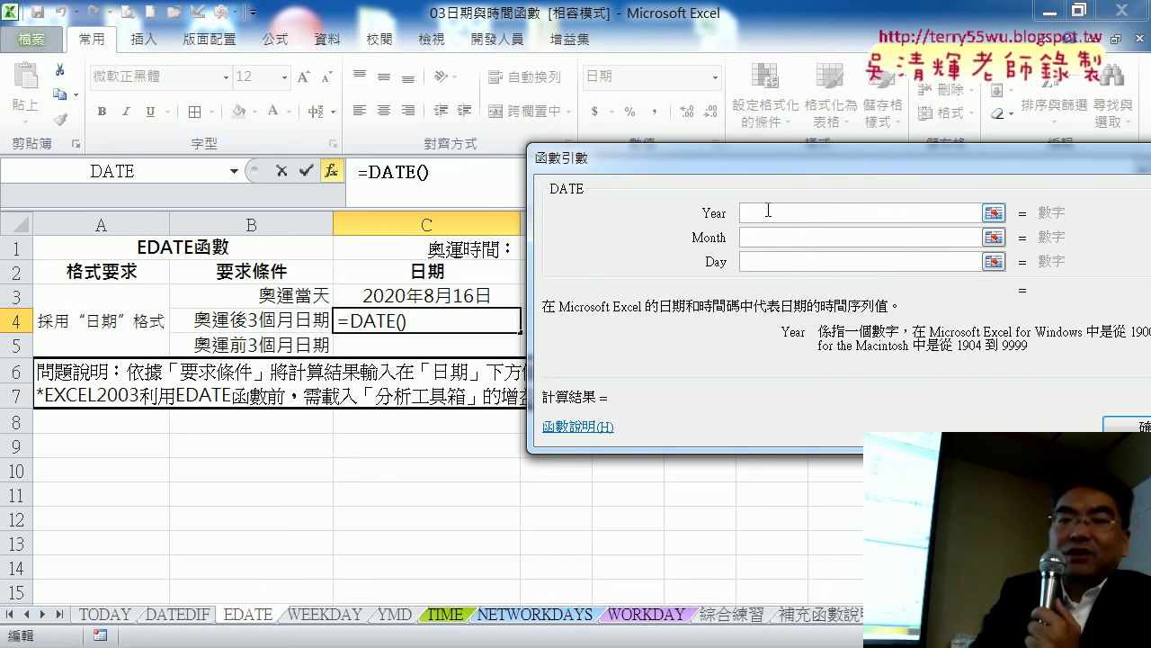
{"action": "left_click", "coordinate": [476, 302]}
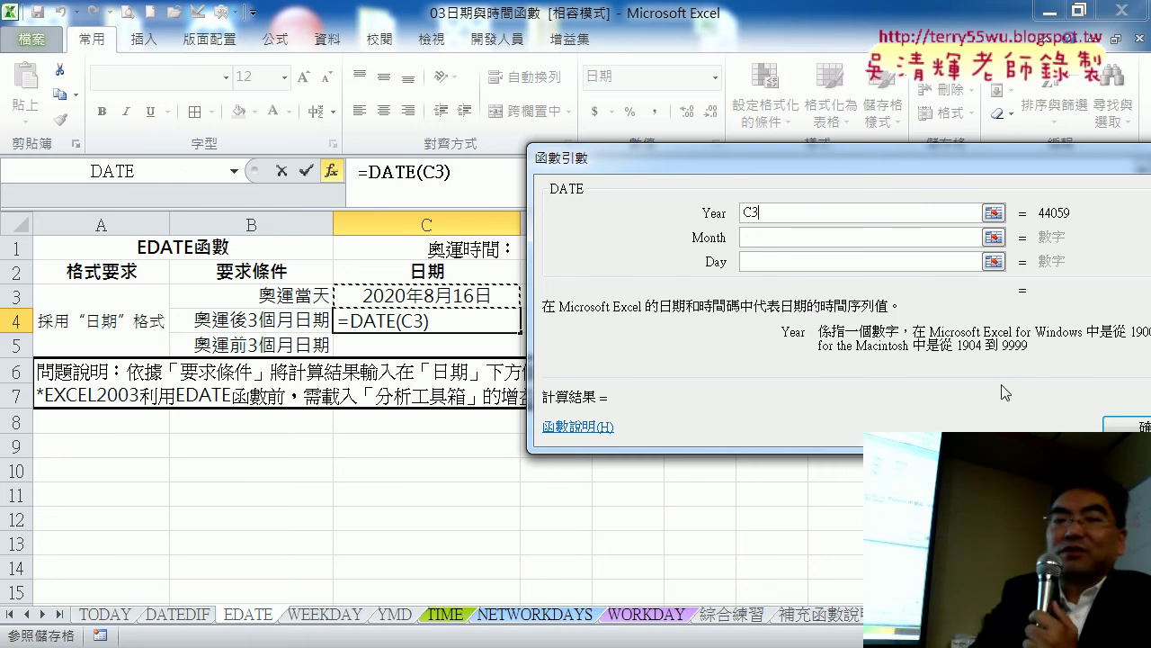
{"action": "left_click", "coordinate": [971, 237]}
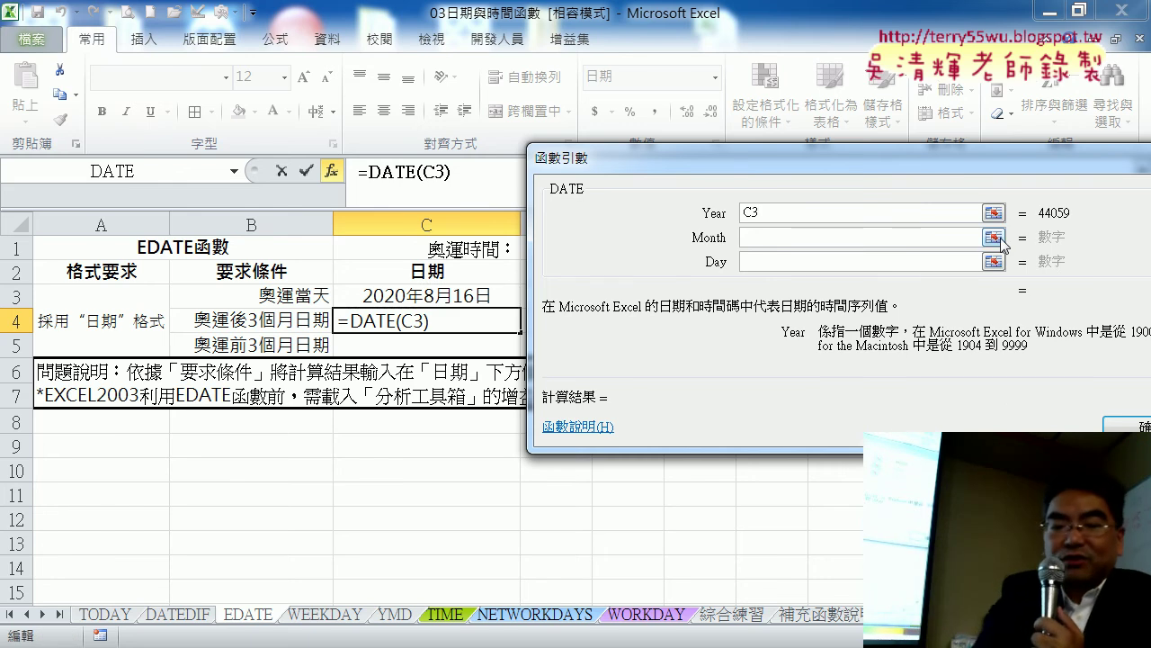
{"action": "type", "text": "year"}
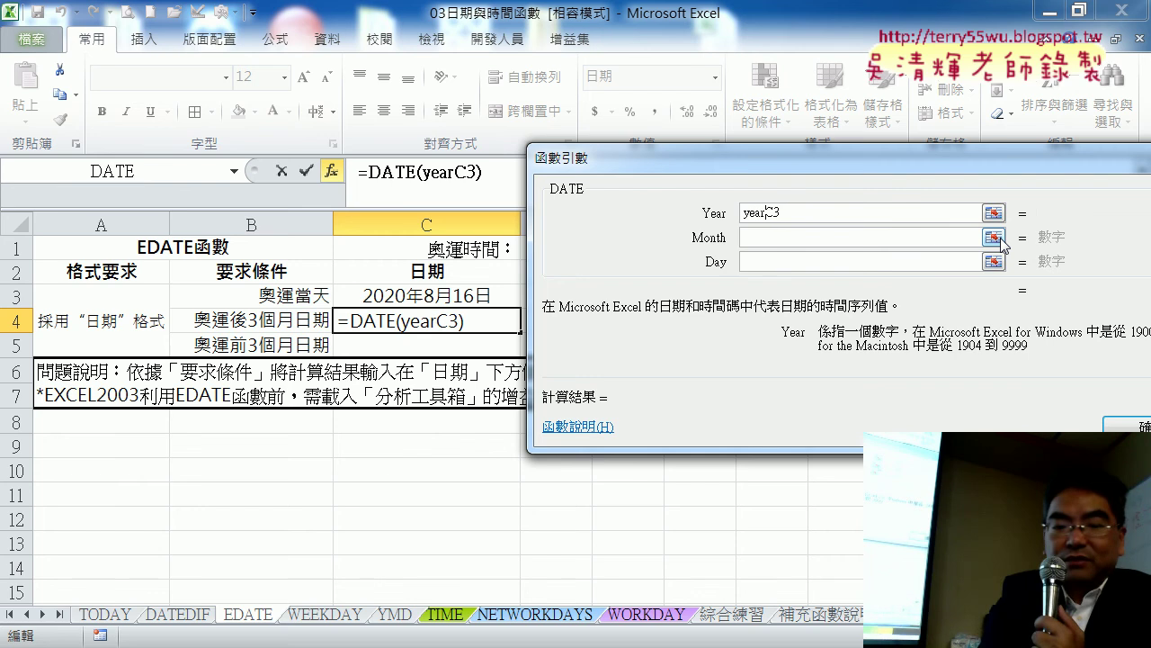
{"action": "type", "text": "(C3"}
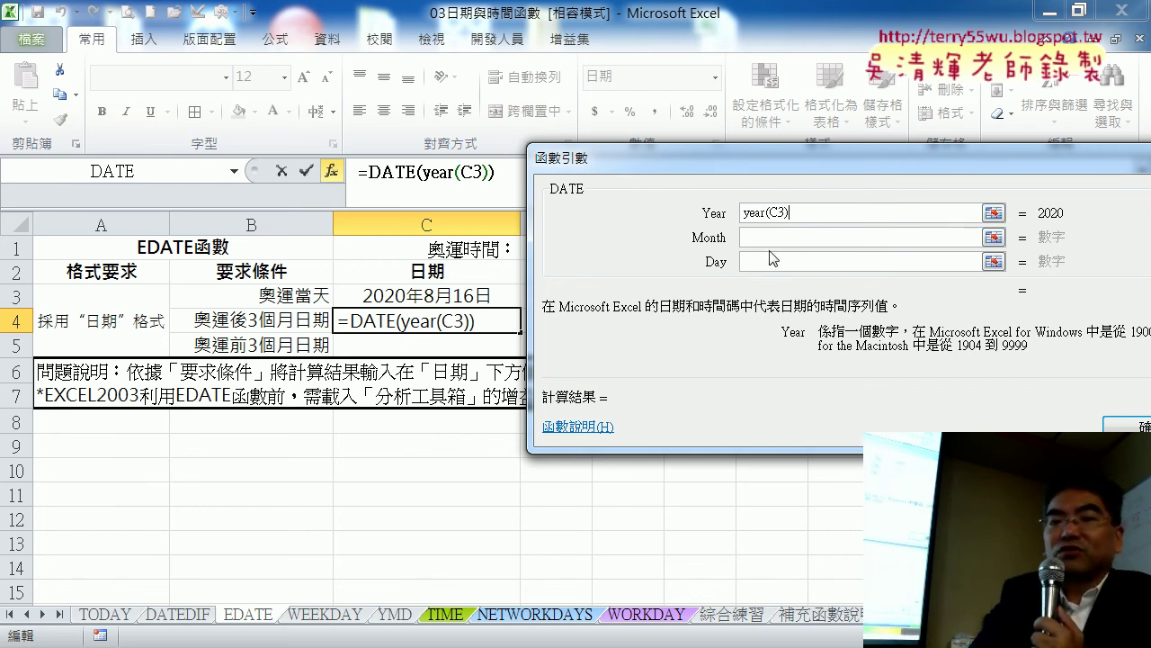
- Set Month to MONTH(C3)+3 and Day to DAY(C3), then confirm the DATE formula
{"action": "left_click", "coordinate": [775, 236]}
{"action": "type", "text": "mo"}
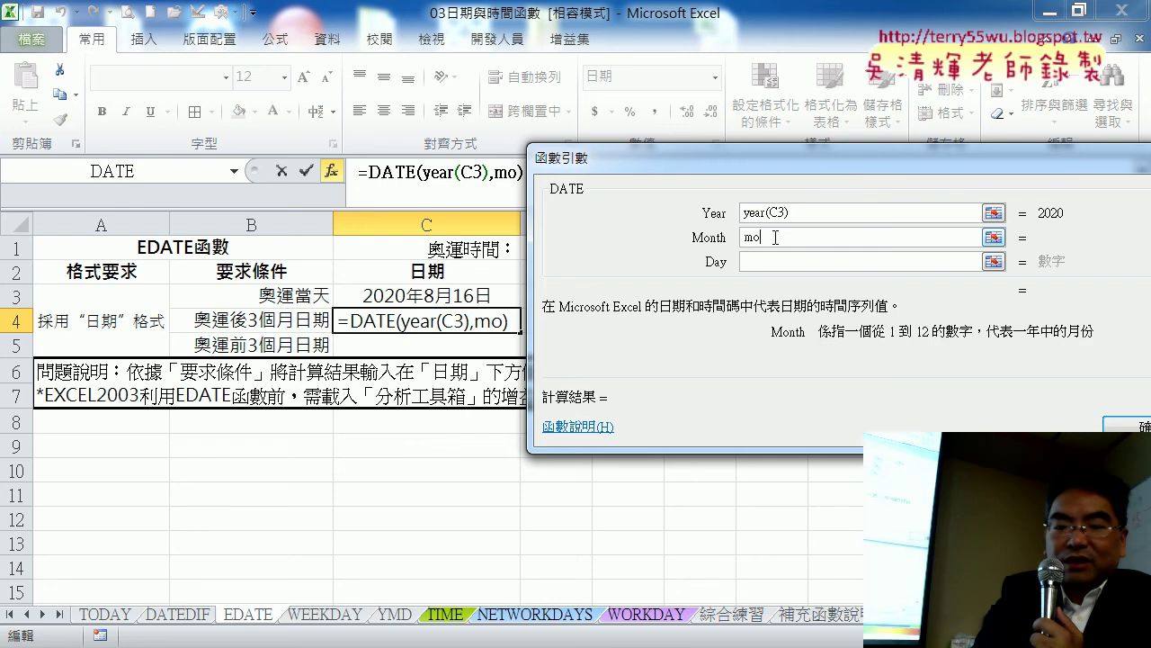
{"action": "type", "text": "nth("}
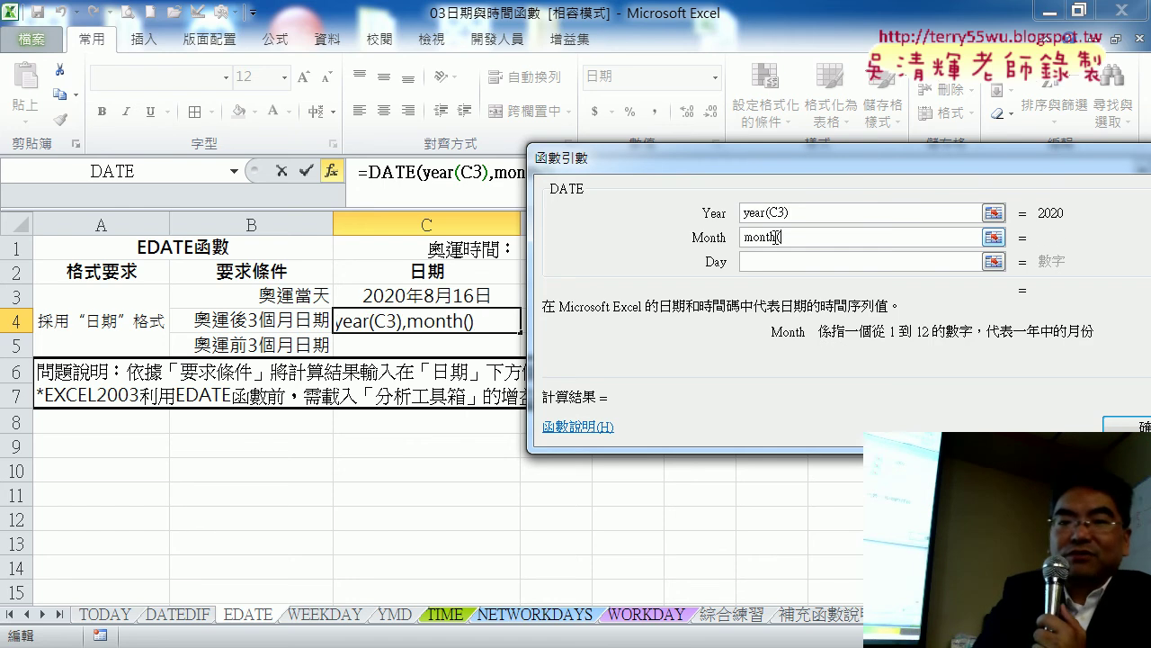
{"action": "left_click", "coordinate": [468, 293]}
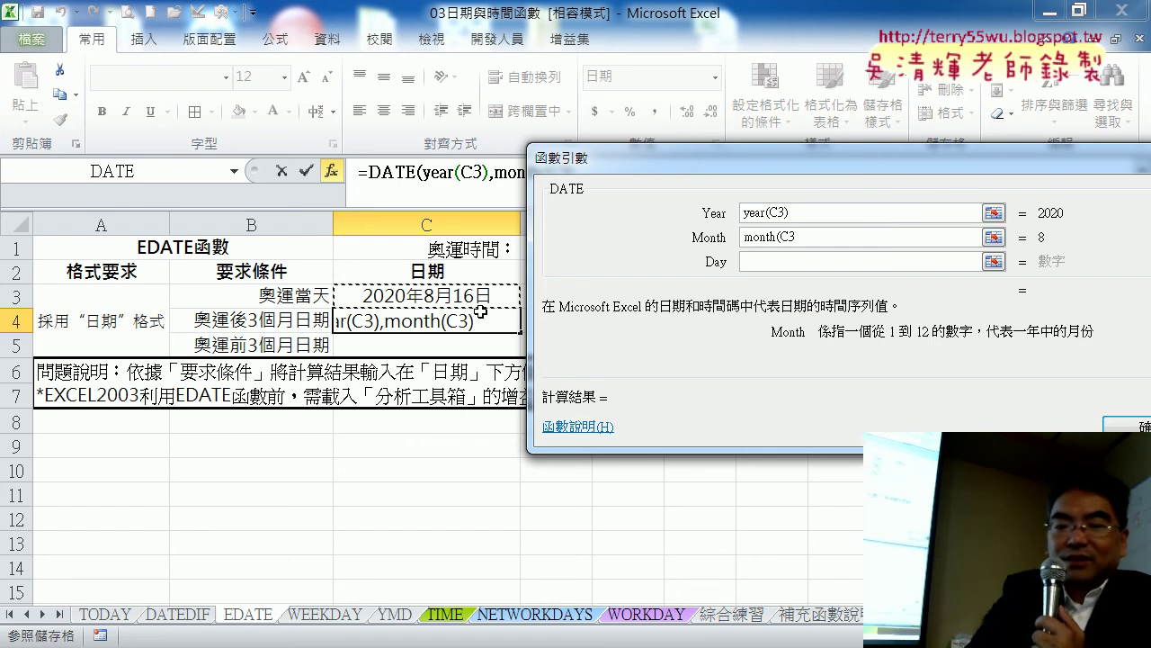
{"action": "type", "text": ")"}
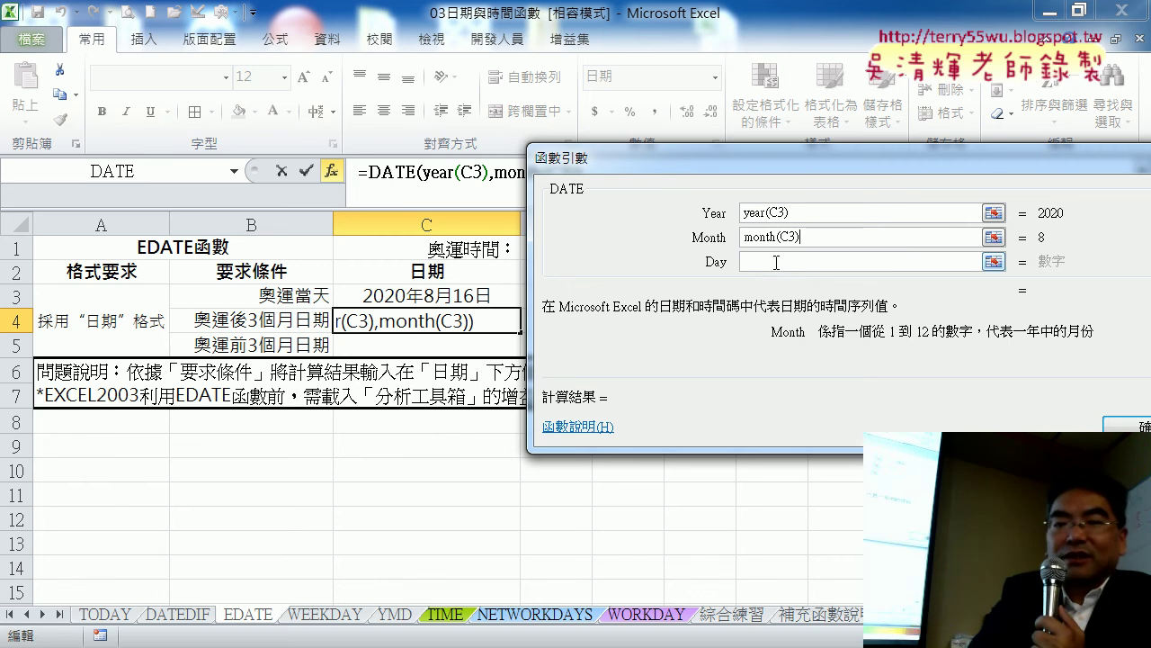
{"action": "left_click", "coordinate": [777, 261]}
{"action": "type", "text": "day"}
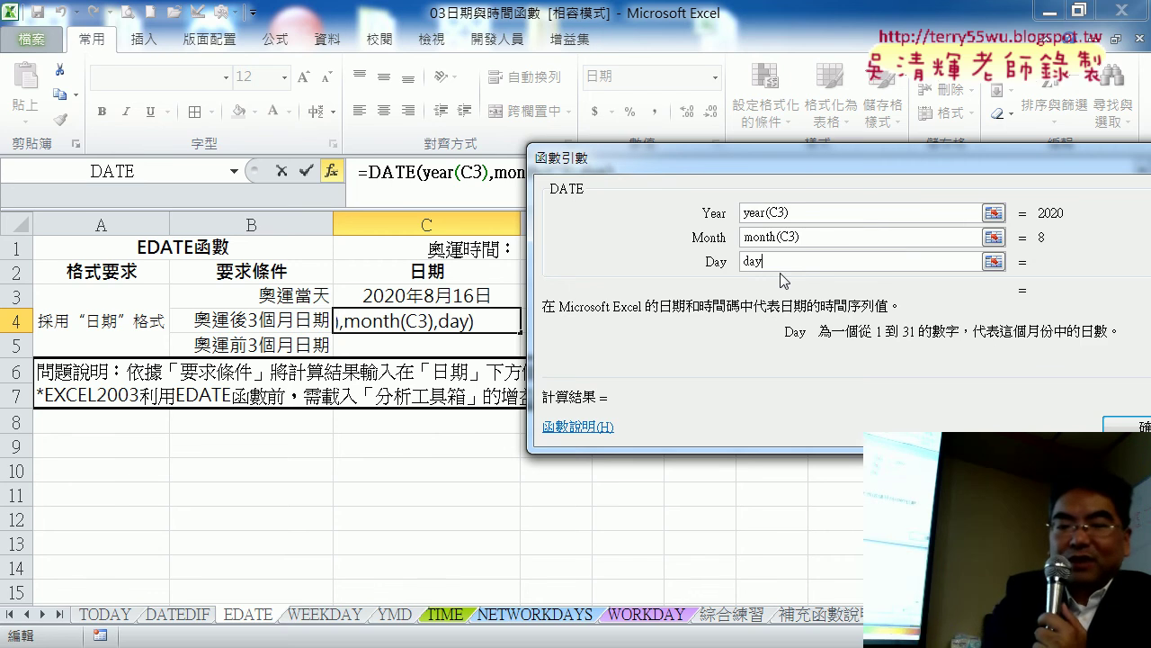
{"action": "type", "text": "("}
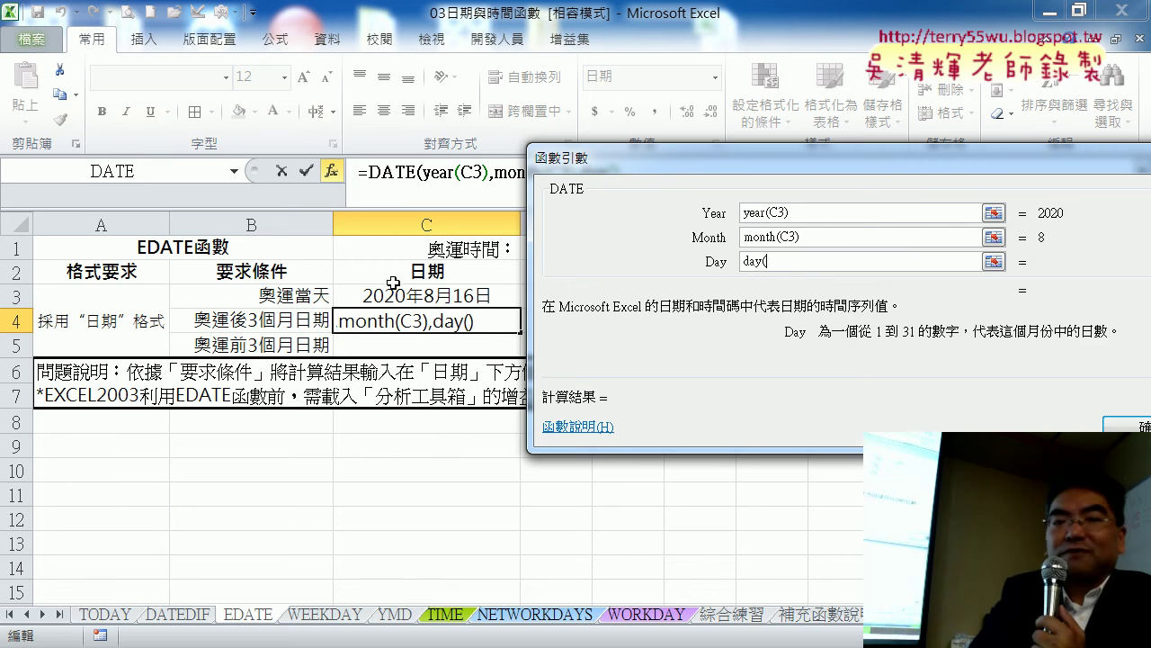
{"action": "left_click", "coordinate": [393, 286]}
{"action": "type", "text": ")"}
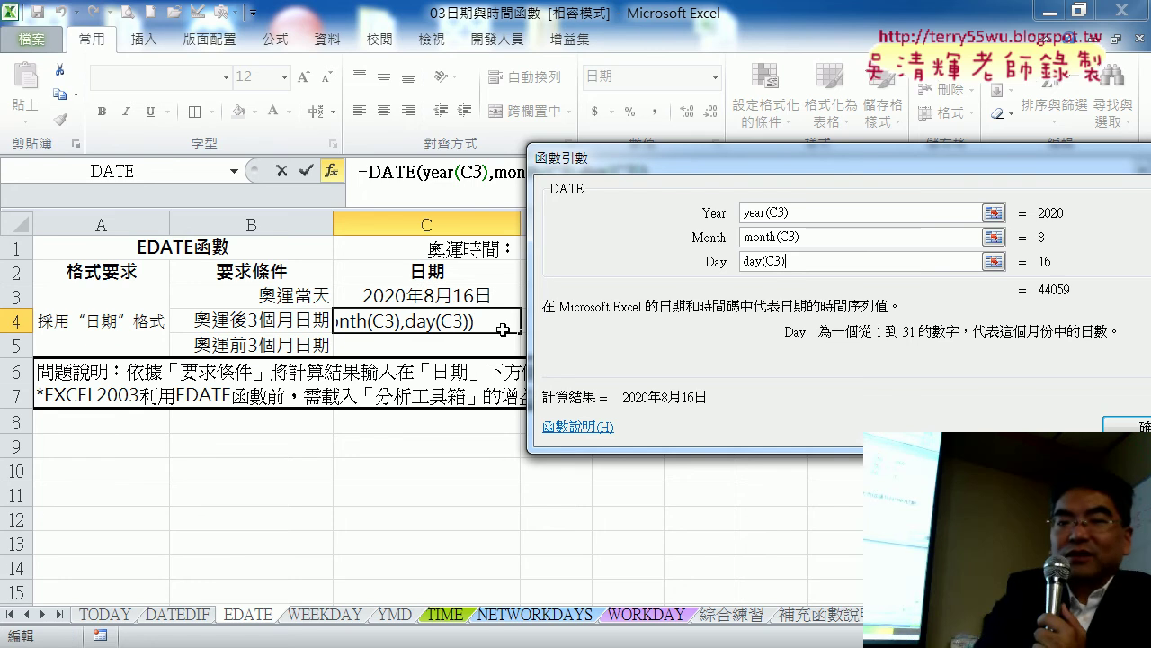
{"action": "left_click", "coordinate": [856, 241]}
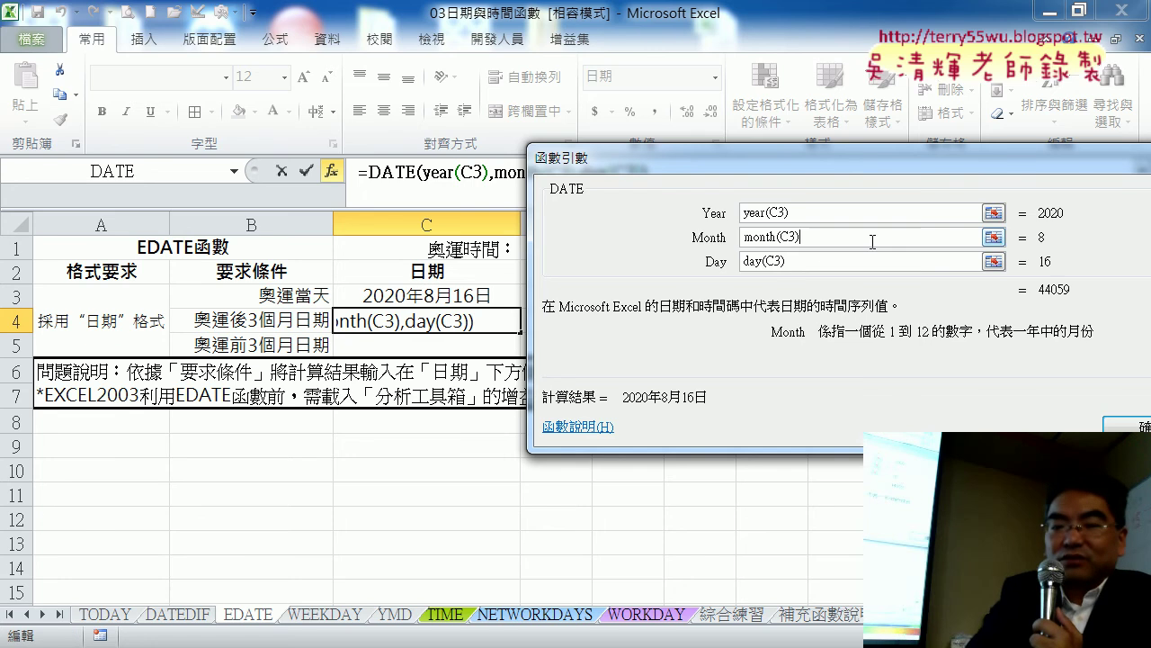
{"action": "type", "text": "+"}
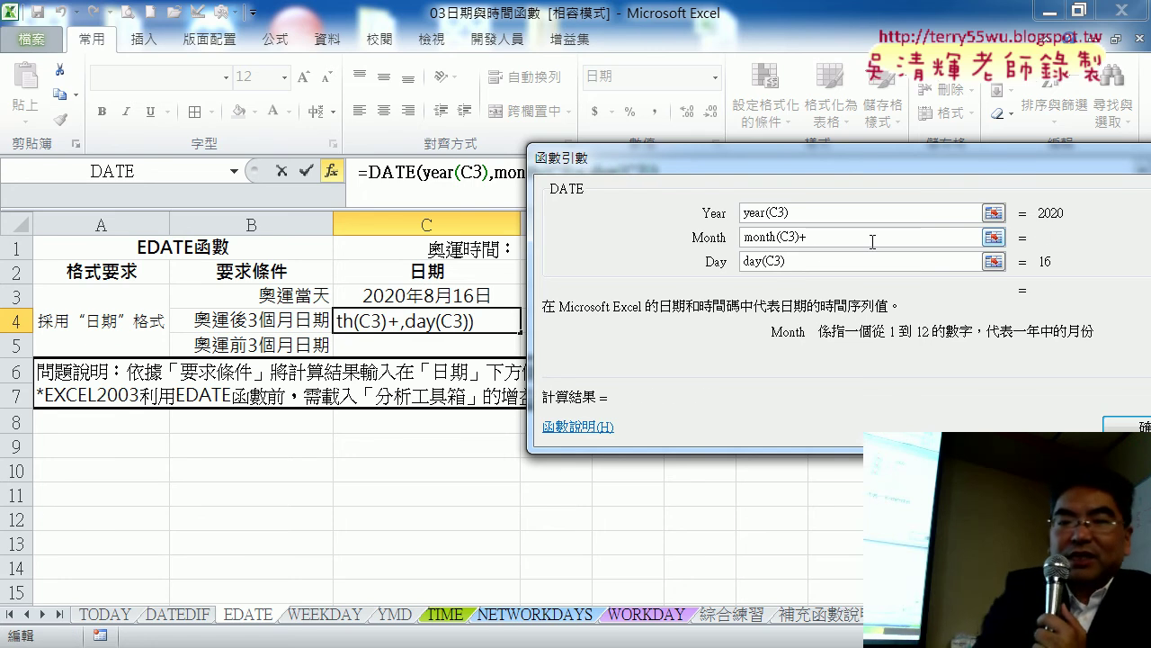
{"action": "type", "text": "3"}
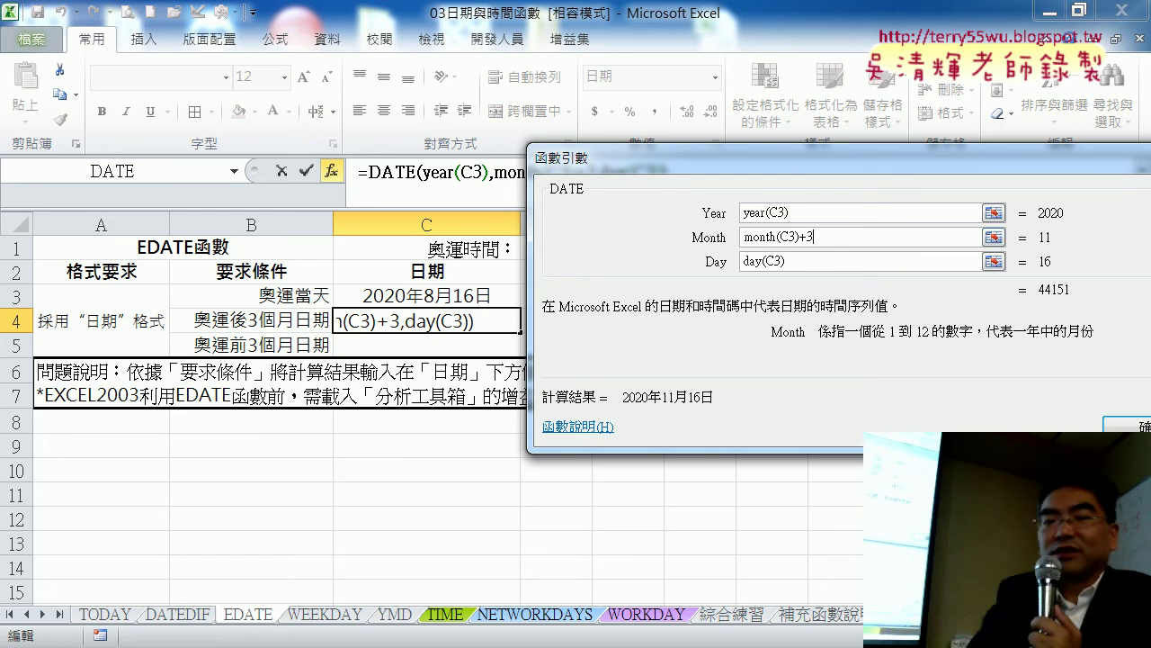
{"action": "left_click", "coordinate": [1127, 422]}
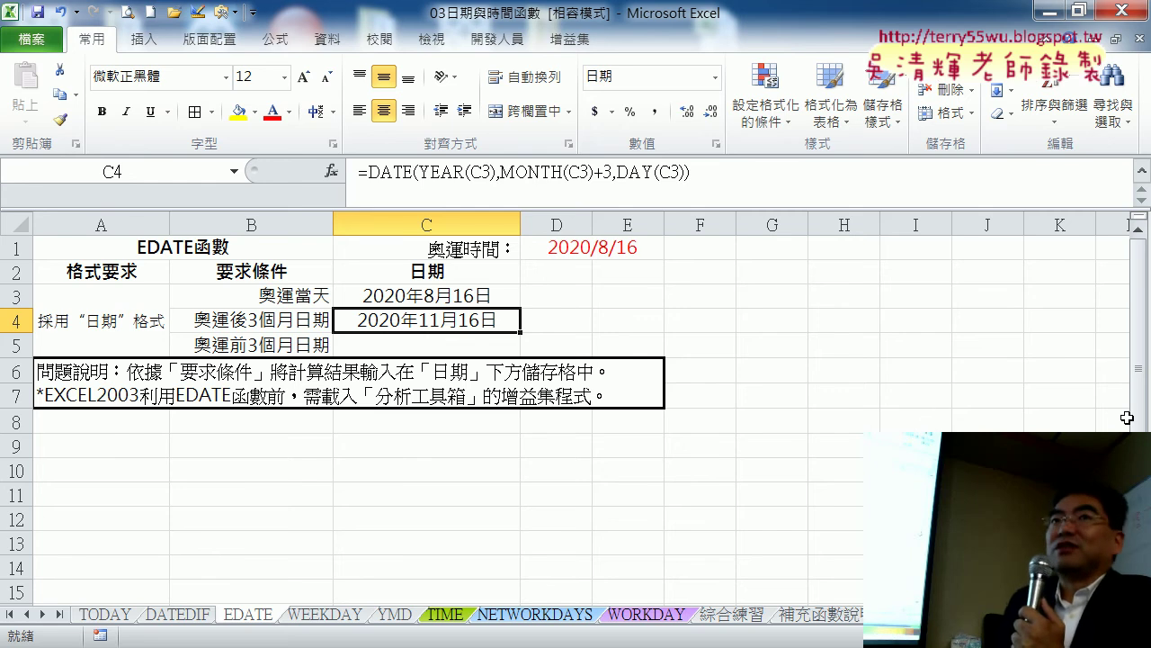
- Widen column D and enter =EDATE(C3,3) in D4 with C3 as start date and 3 months
{"action": "left_click", "coordinate": [551, 320]}
{"action": "left_click_drag", "start_coordinate": [592, 225], "coordinate": [639, 225]}
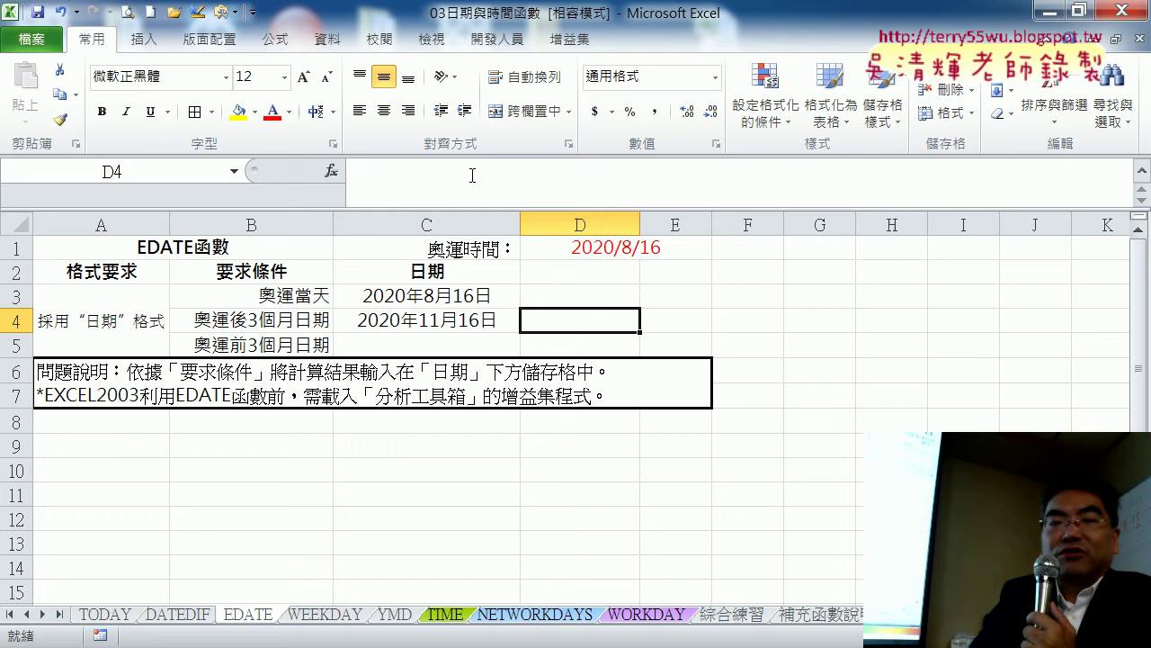
{"action": "left_click", "coordinate": [330, 171]}
{"action": "left_click", "coordinate": [644, 316]}
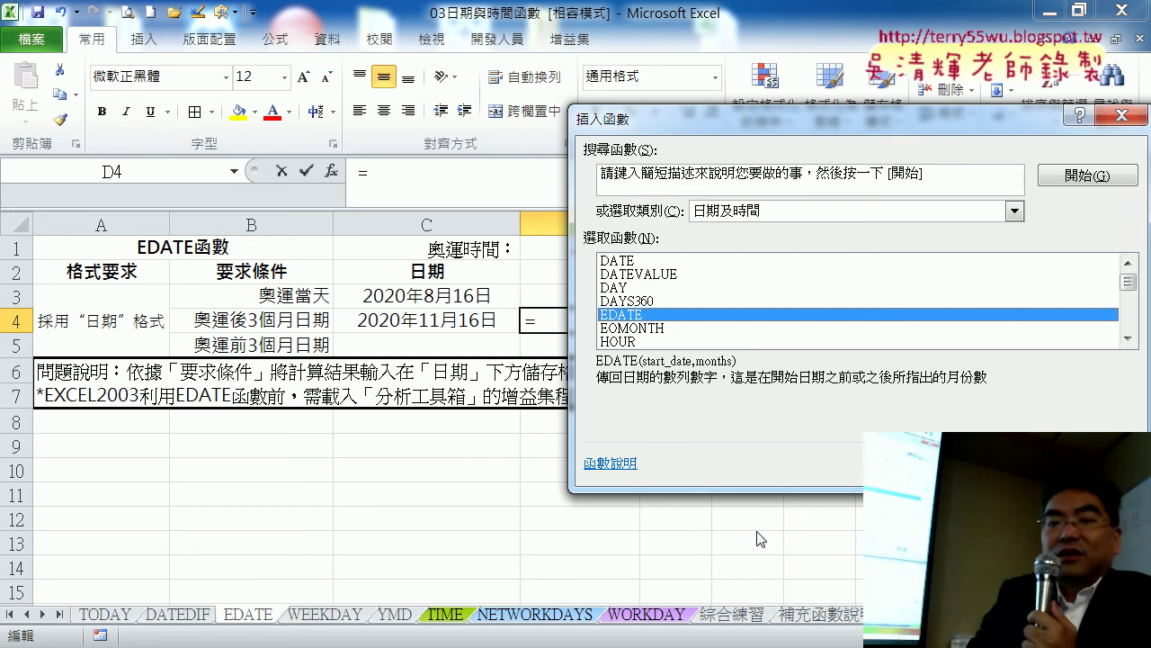
{"action": "left_click", "coordinate": [990, 463]}
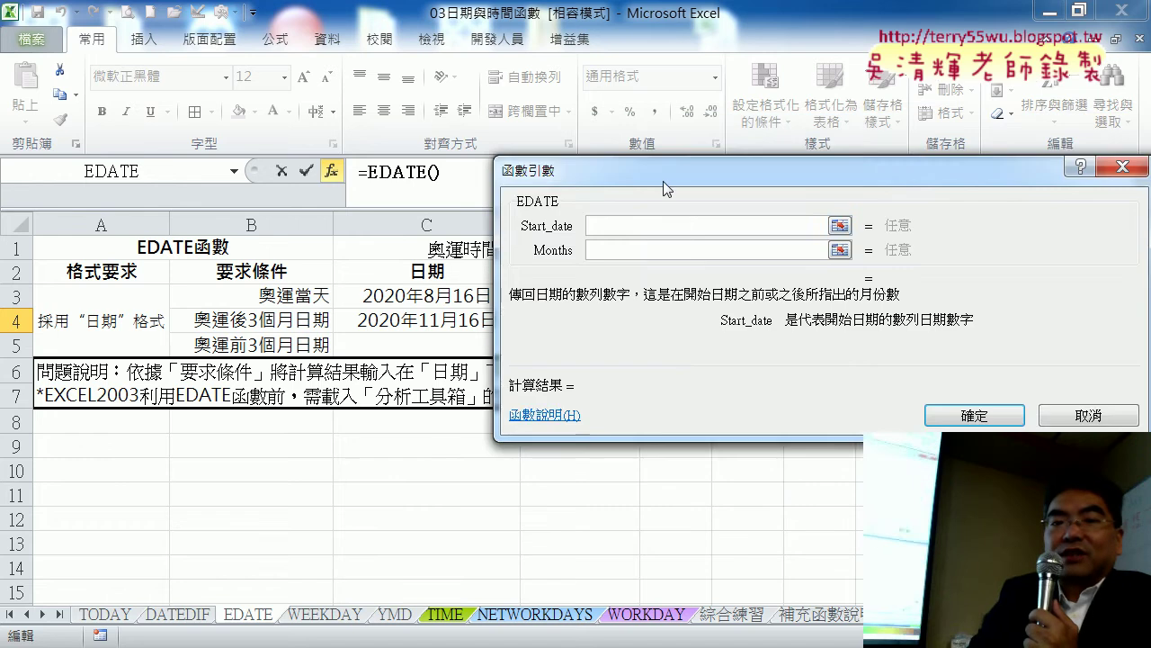
{"action": "mouse_move", "coordinate": [663, 180]}
{"action": "left_mouse_down"}
{"action": "mouse_move", "coordinate": [557, 334]}
{"action": "mouse_move", "coordinate": [523, 351]}
{"action": "left_mouse_up"}
{"action": "left_click", "coordinate": [426, 295]}
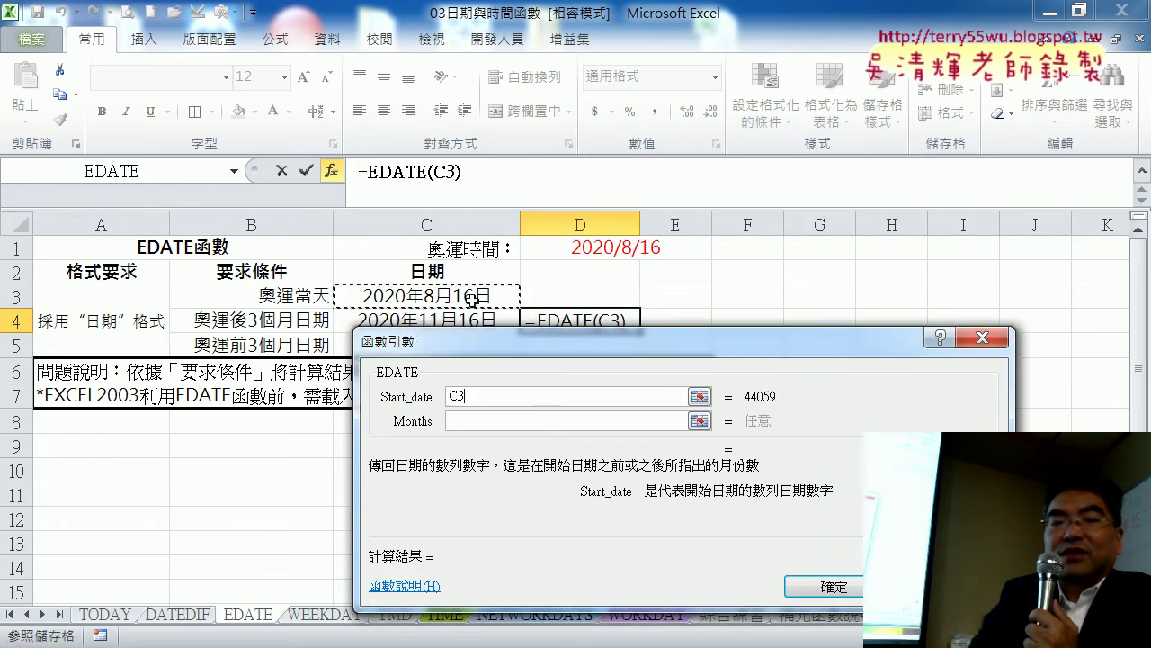
{"action": "left_click", "coordinate": [484, 419]}
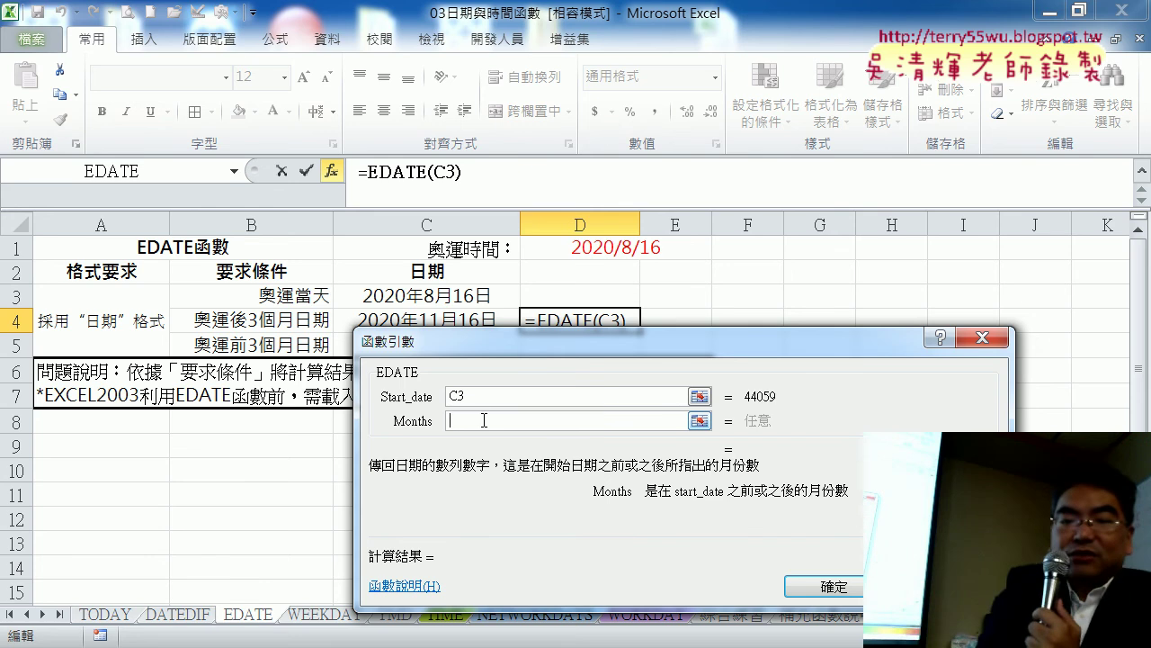
{"action": "type", "text": ",3"}
{"action": "left_click", "coordinate": [833, 587]}
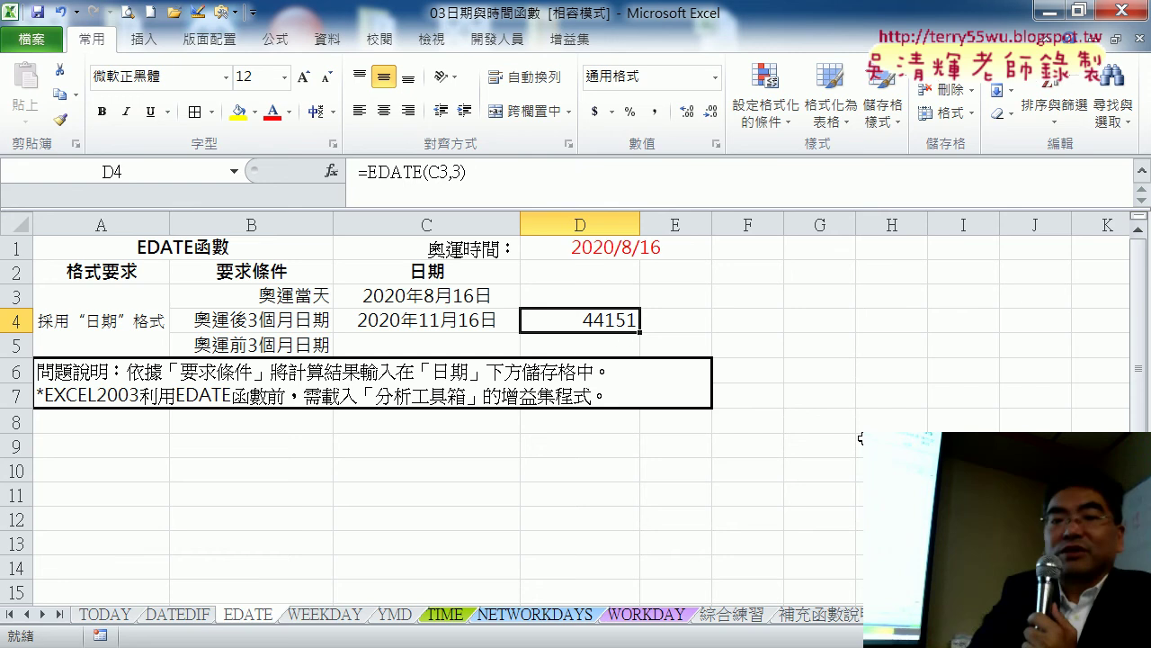
- Format D4 with the 日期 category so it displays 2020/11/16
{"action": "right_click", "coordinate": [585, 322]}
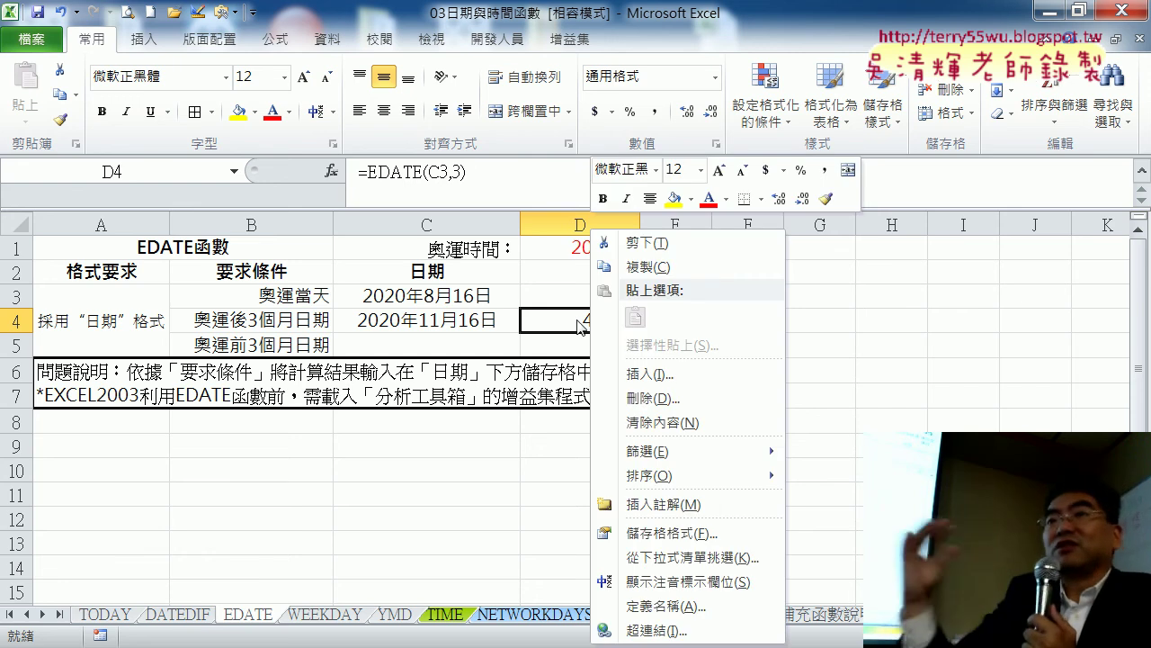
{"action": "left_click", "coordinate": [659, 536]}
{"action": "left_click", "coordinate": [369, 313]}
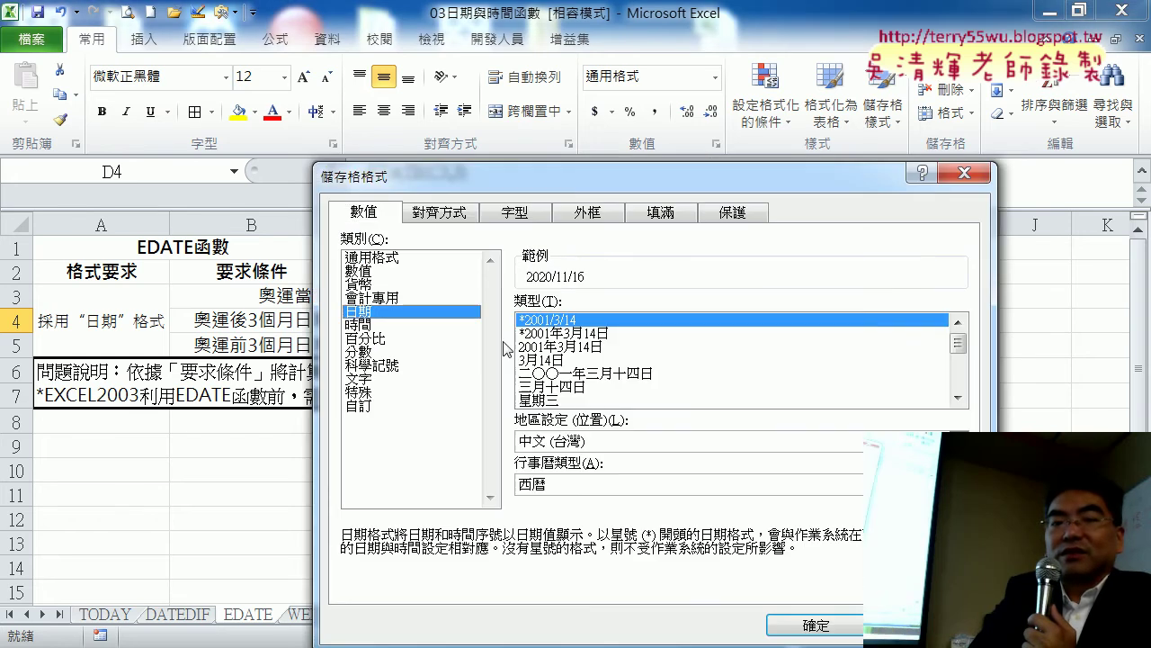
{"action": "left_click", "coordinate": [811, 630]}
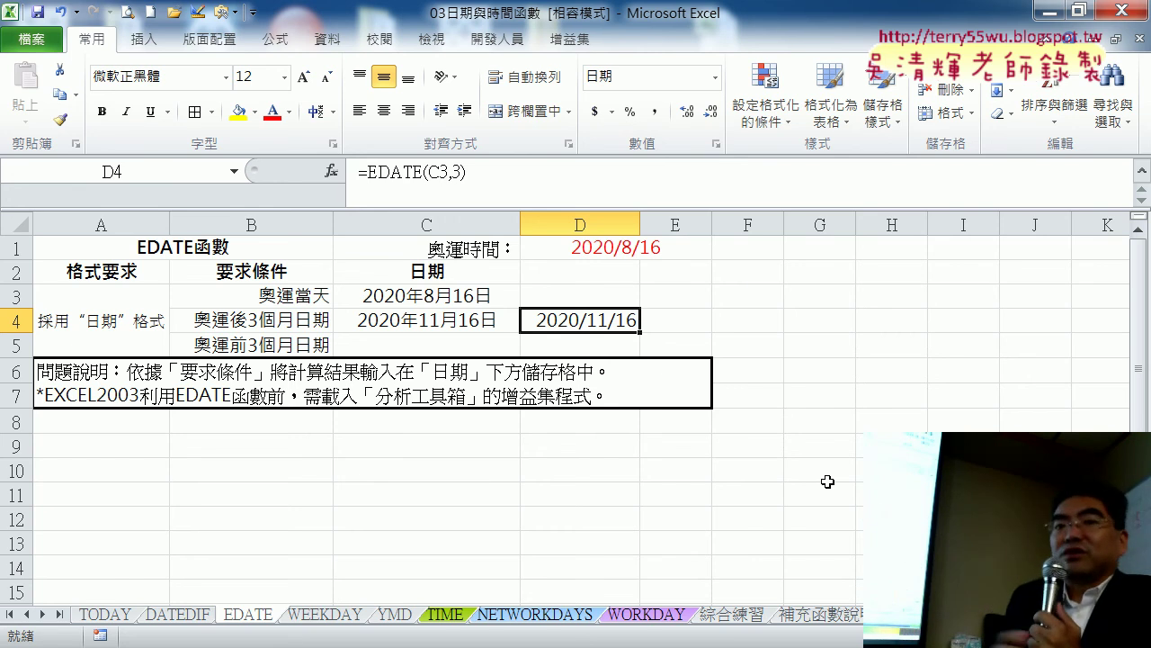
- Switch to the 綜合練習 sheet and select B2 for February's start date
{"action": "left_click", "coordinate": [740, 616]}
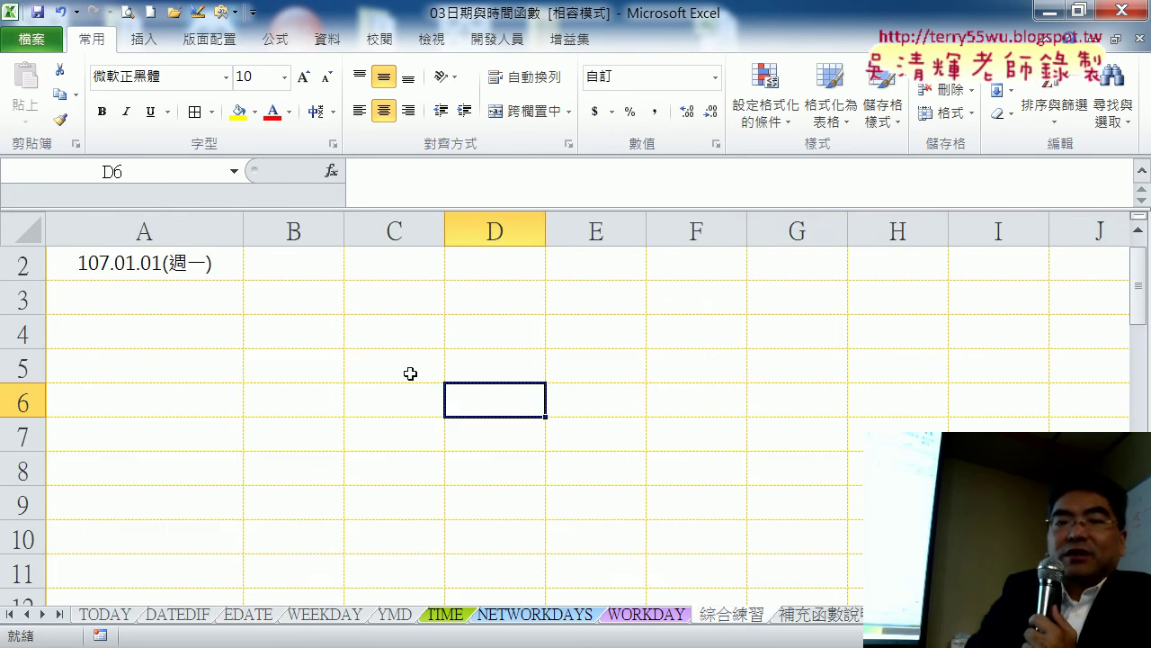
{"action": "scroll", "coordinate": [575, 405], "scroll_direction": "down", "scroll_amount": 2}
{"action": "scroll", "coordinate": [576, 405], "scroll_direction": "up", "scroll_amount": 1}
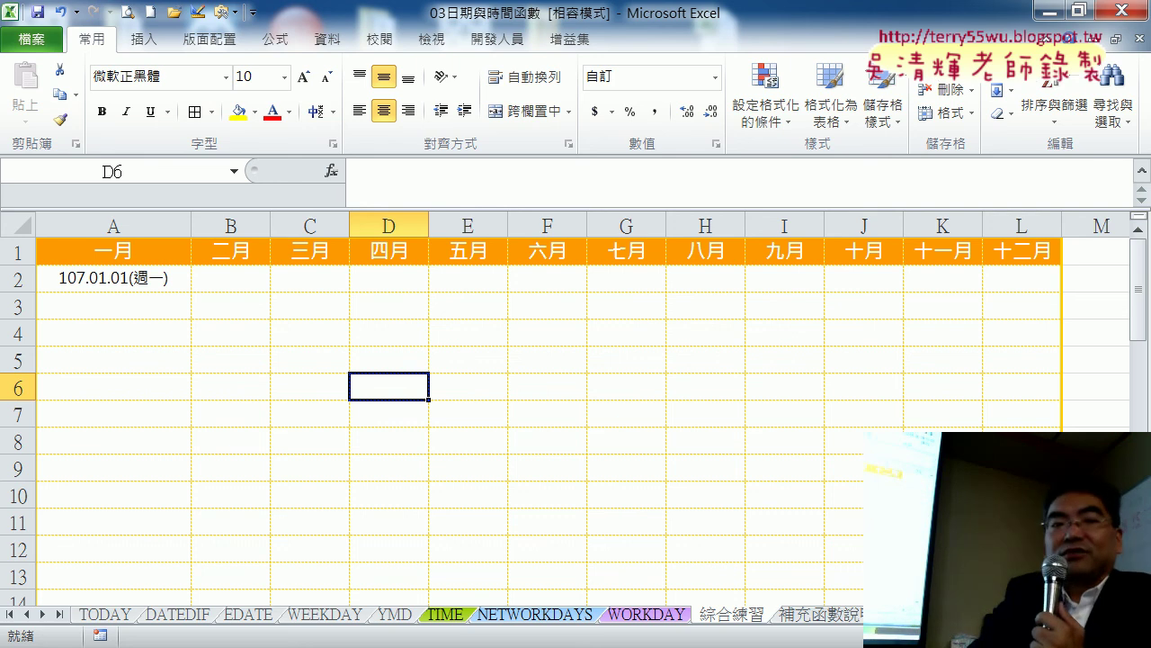
{"action": "left_click", "coordinate": [233, 282]}
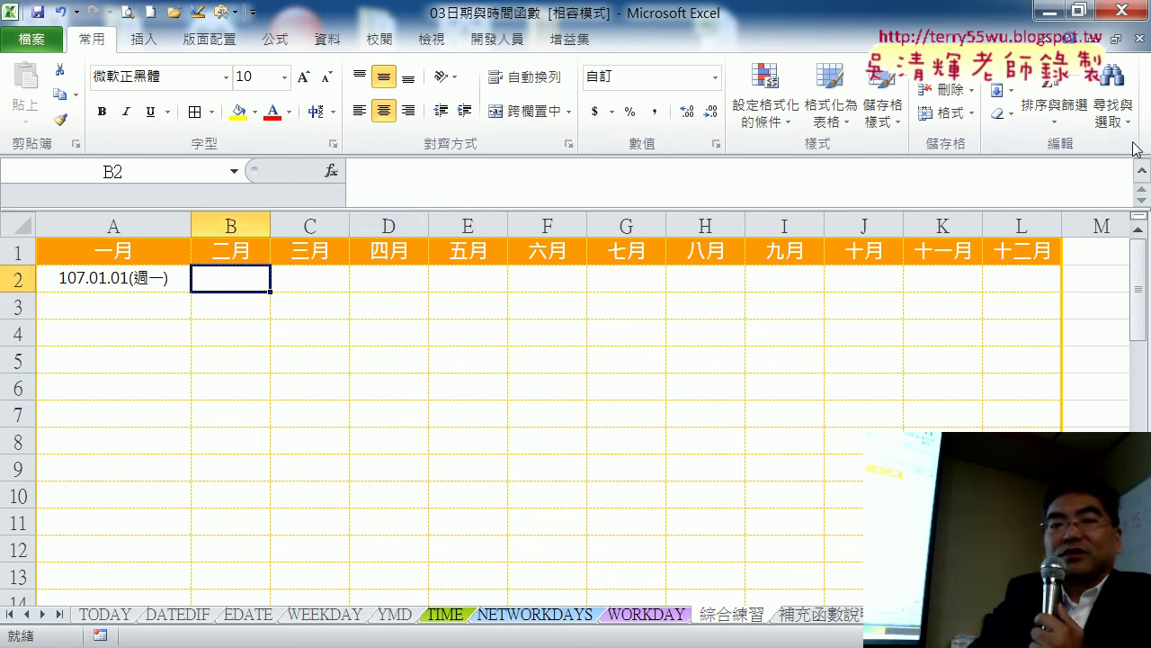
- Set up EDATE in B2 with start date A2 and 1 month
{"action": "left_click", "coordinate": [1140, 172]}
{"action": "left_click", "coordinate": [331, 171]}
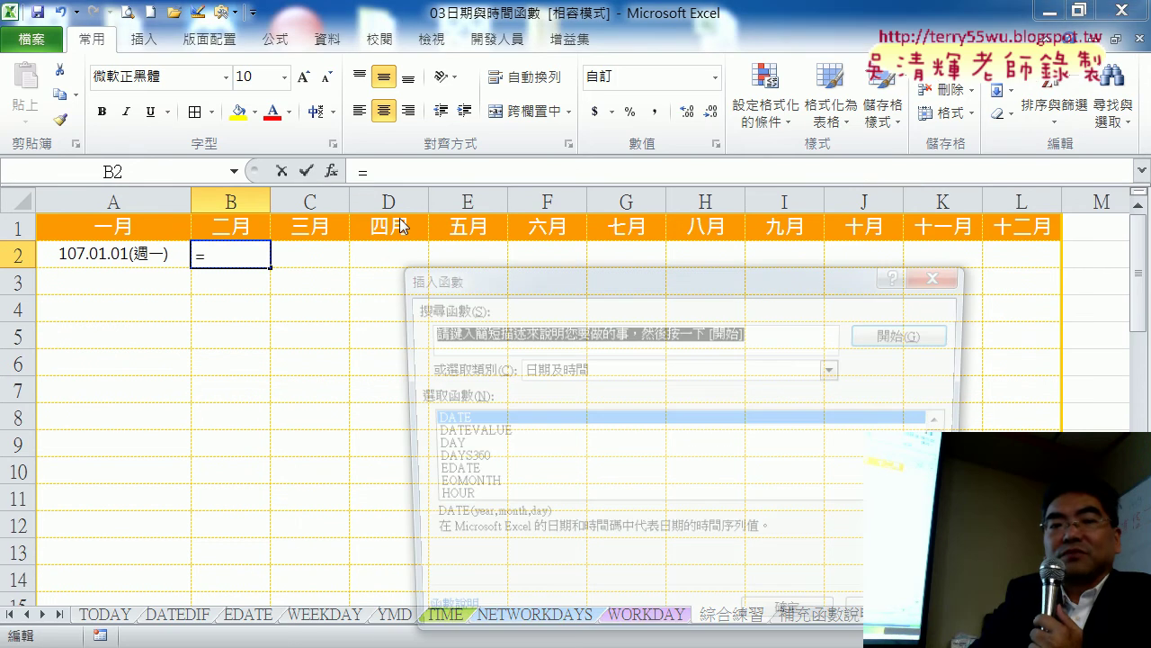
{"action": "double_click", "coordinate": [454, 473]}
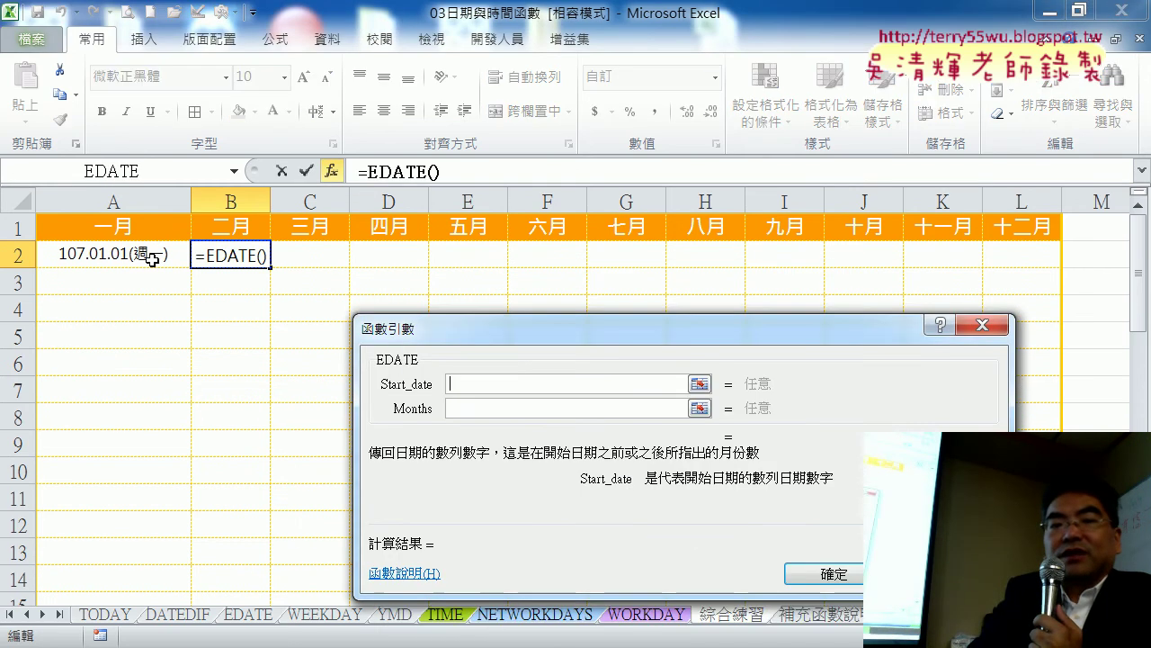
{"action": "left_click", "coordinate": [153, 259]}
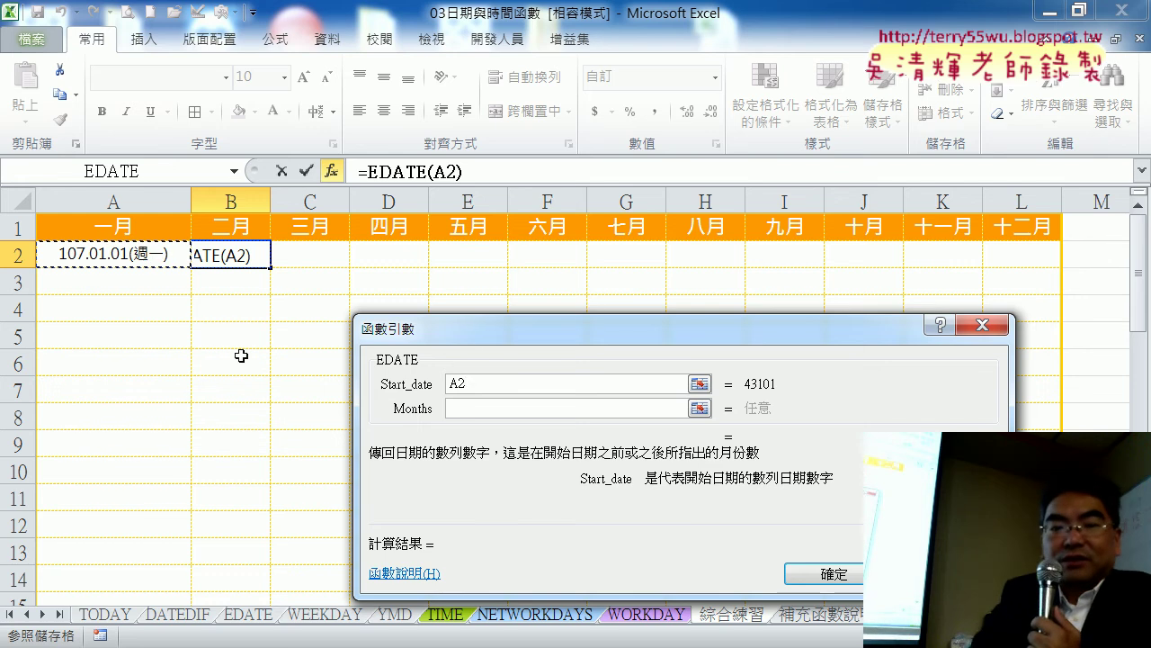
{"action": "key", "text": "Tab"}
{"action": "type", "text": "1"}
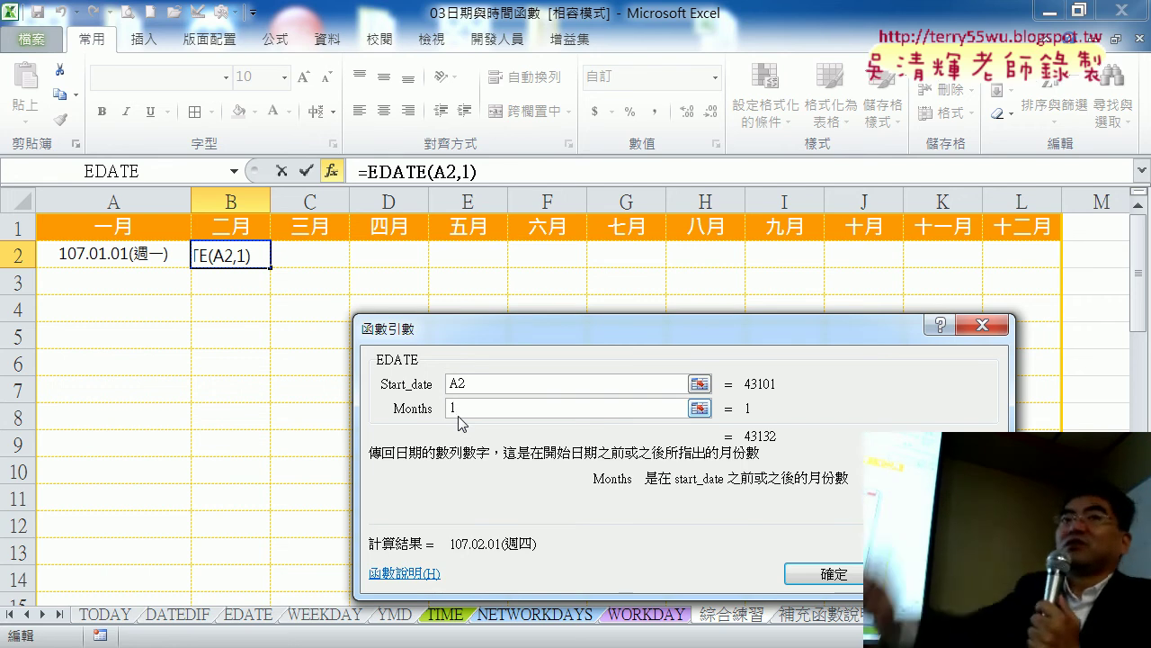
- Confirm =EDATE(A2,1) in B2, fill it across to L2, and auto-fit the column widths
{"action": "left_click", "coordinate": [833, 573]}
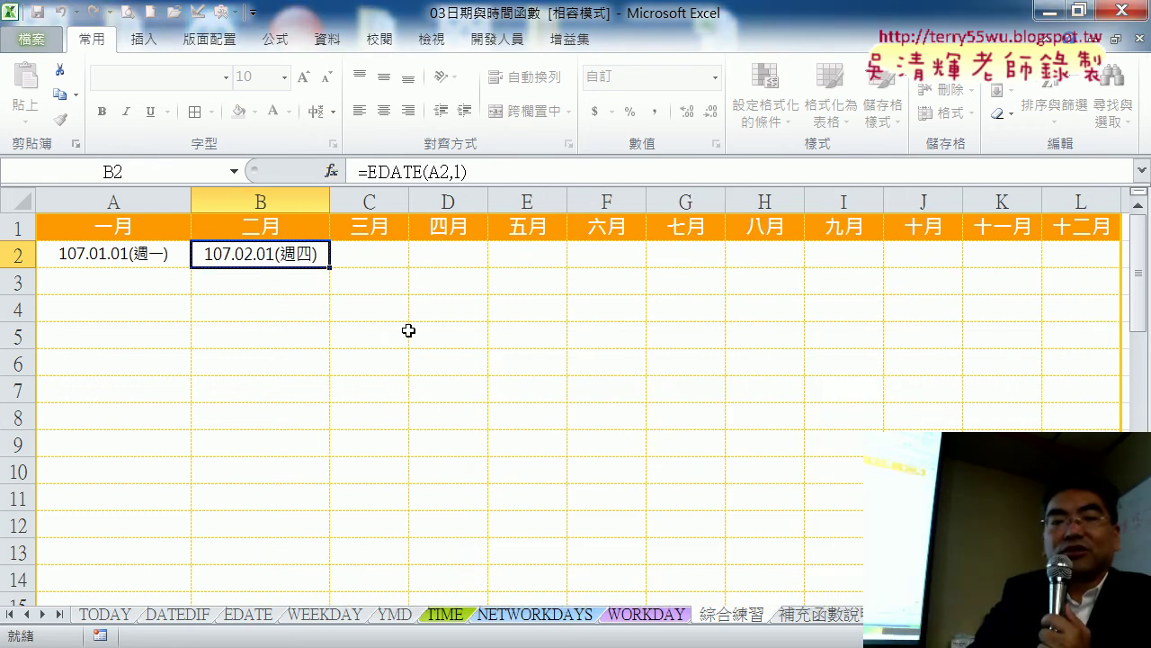
{"action": "mouse_move", "coordinate": [330, 267]}
{"action": "left_mouse_down"}
{"action": "mouse_move", "coordinate": [1115, 266]}
{"action": "mouse_move", "coordinate": [1058, 257]}
{"action": "left_mouse_up"}
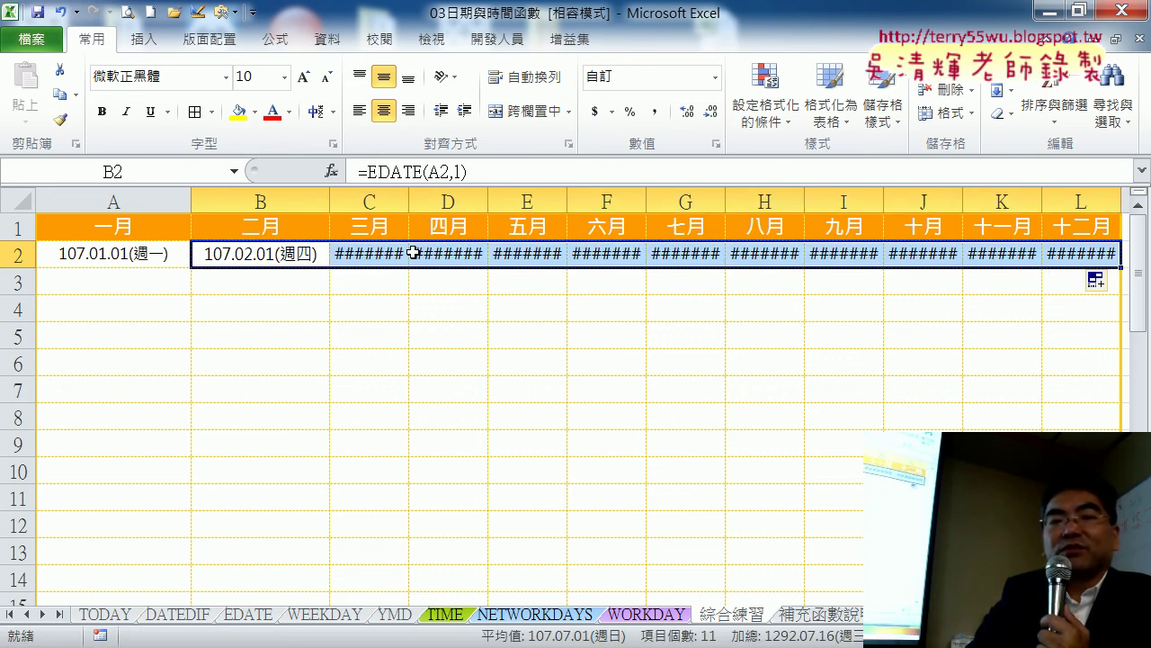
{"action": "left_click", "coordinate": [959, 115]}
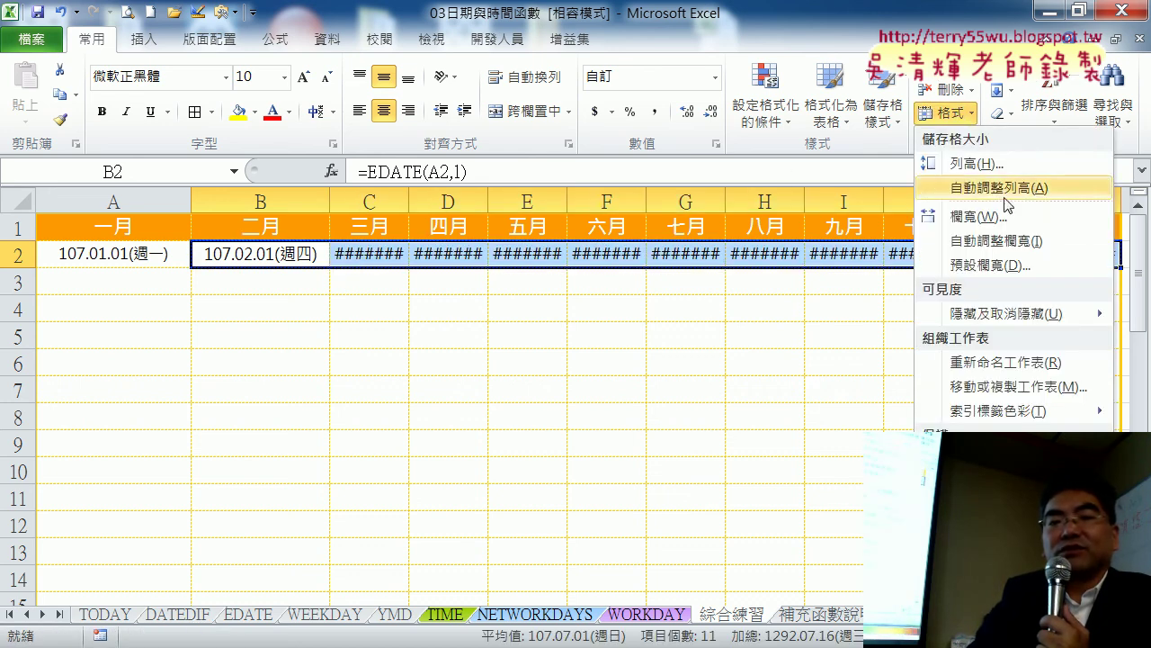
{"action": "left_click", "coordinate": [1016, 244]}
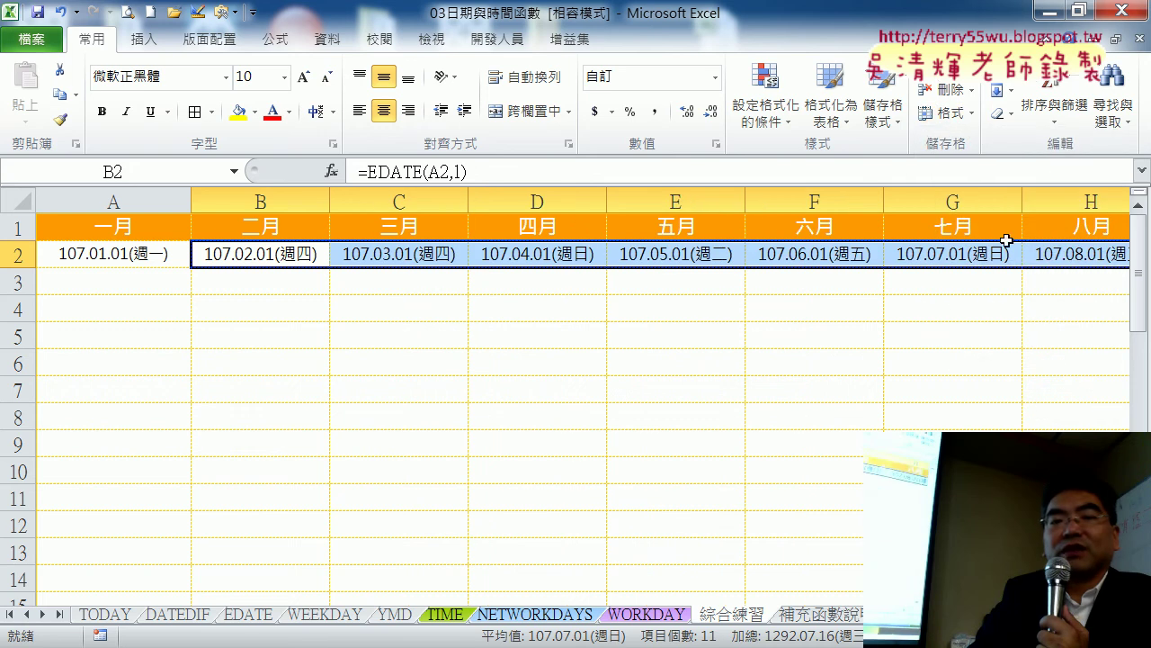
- Check the formulas in C2 and B2, then select A3
{"action": "left_click", "coordinate": [393, 256]}
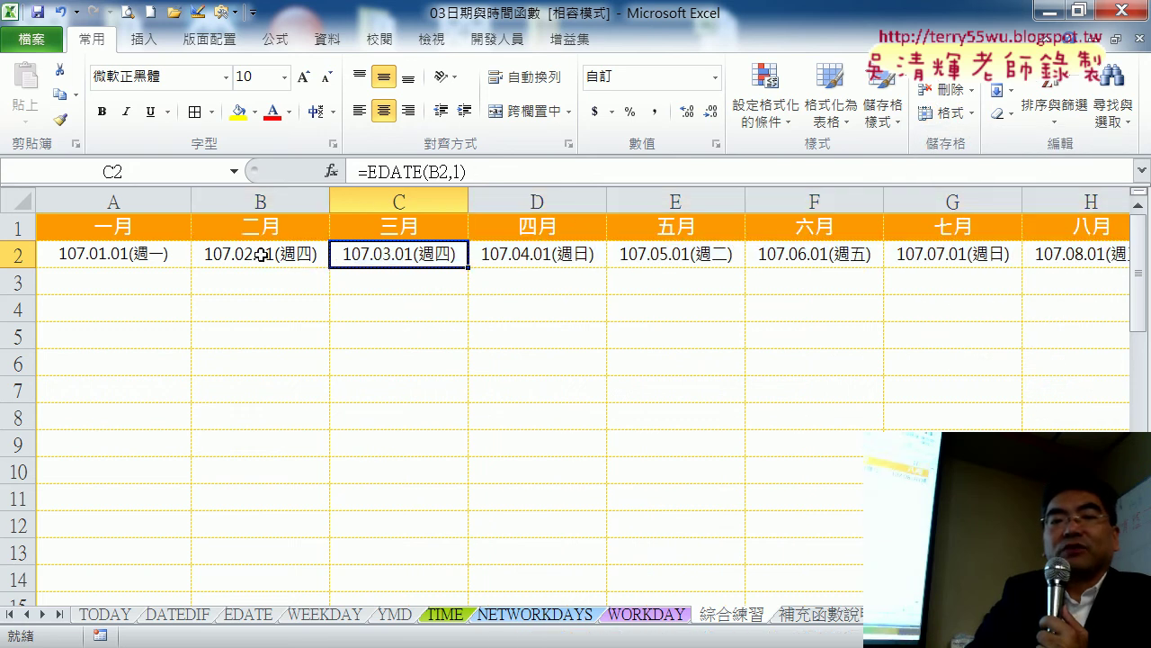
{"action": "left_click", "coordinate": [261, 255]}
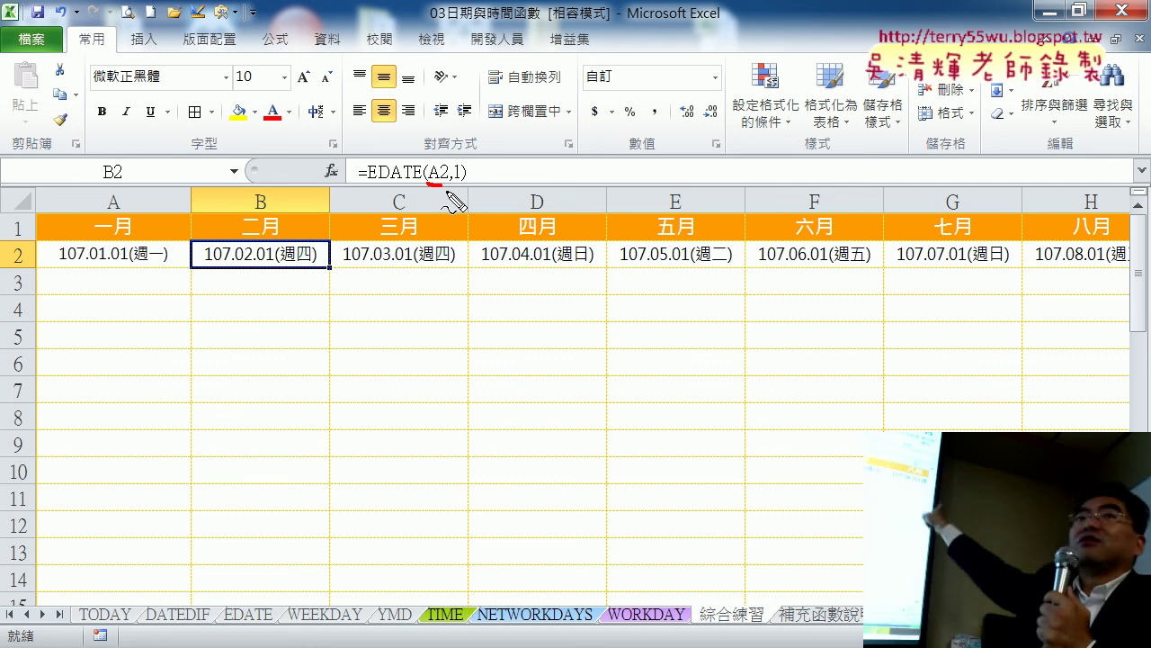
{"action": "key", "text": "Escape"}
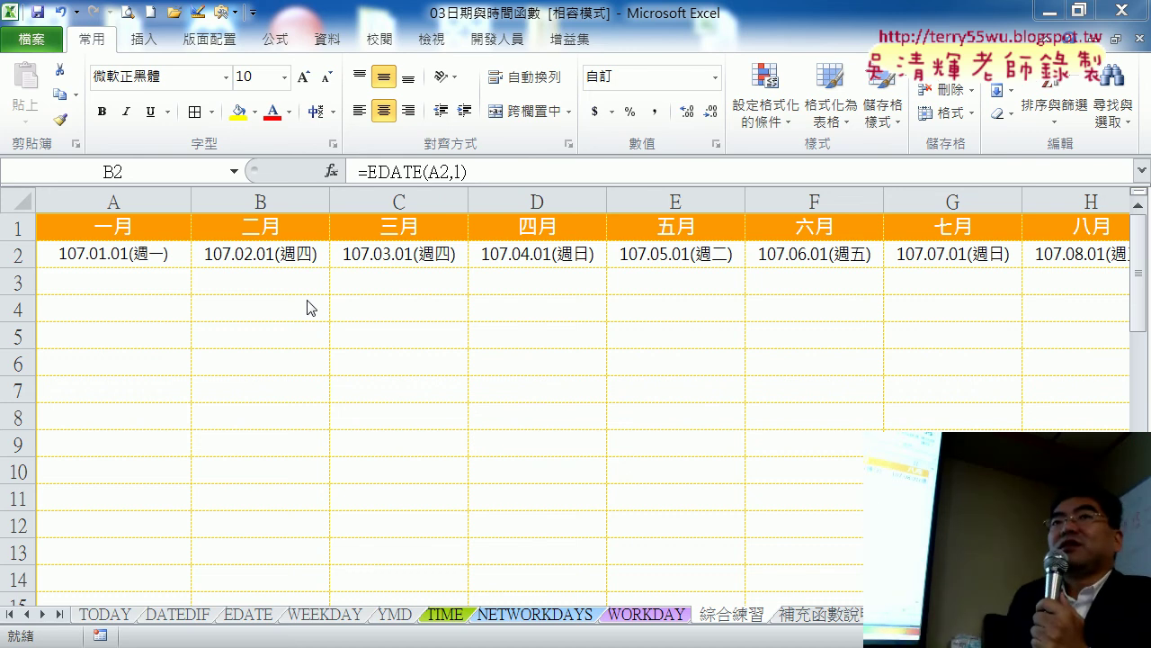
{"action": "left_click", "coordinate": [143, 280]}
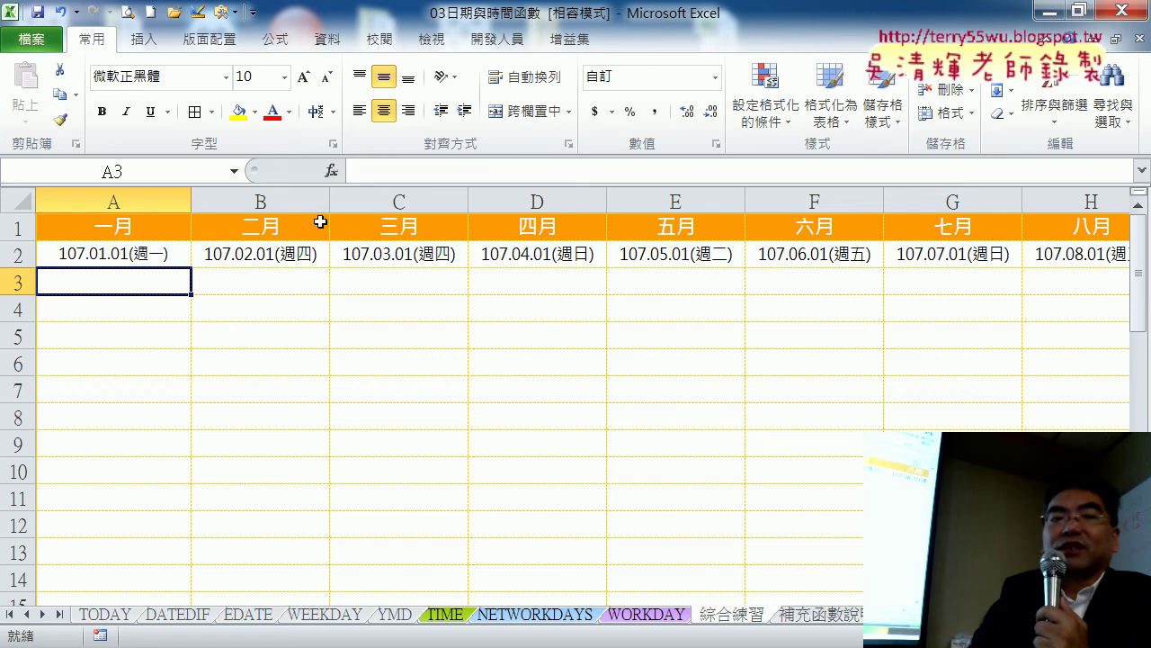
- Enter =A2+1 in A3 so it shows 107.01.02(週二)
{"action": "left_click", "coordinate": [352, 171]}
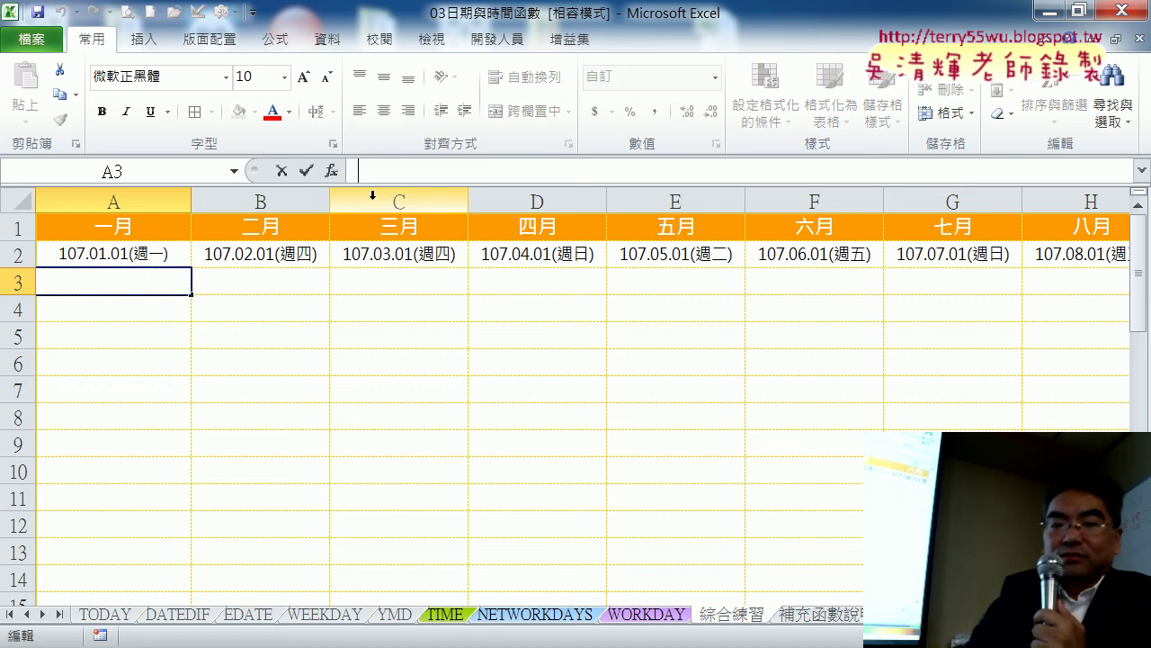
{"action": "type", "text": "="}
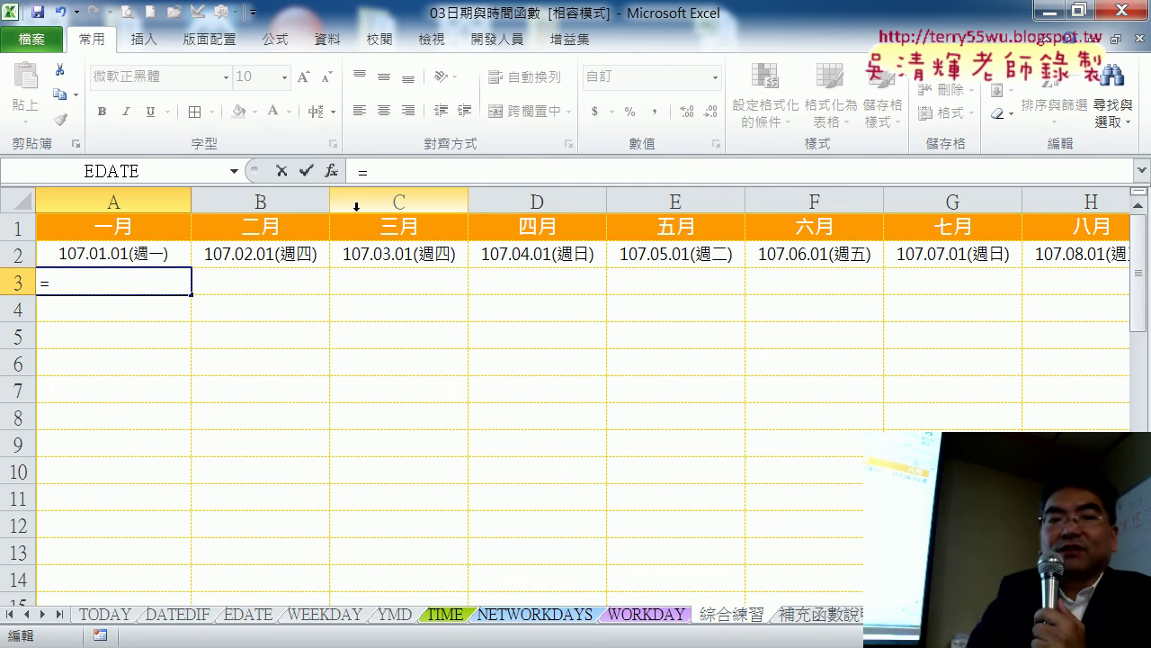
{"action": "left_click", "coordinate": [124, 256]}
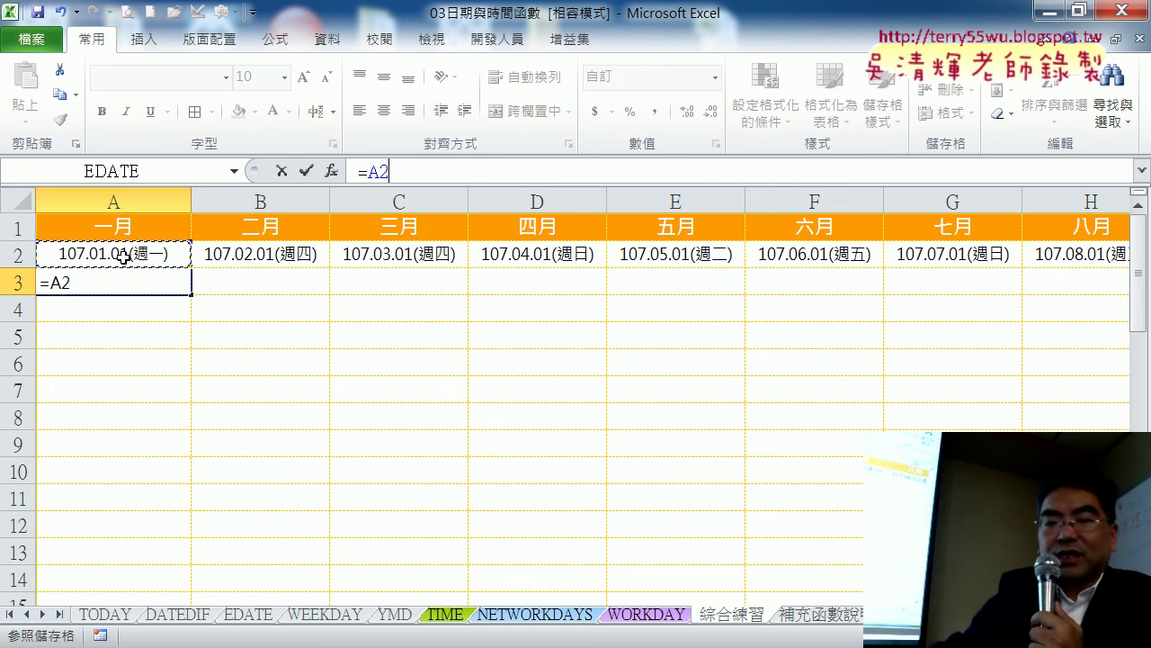
{"action": "type", "text": "+"}
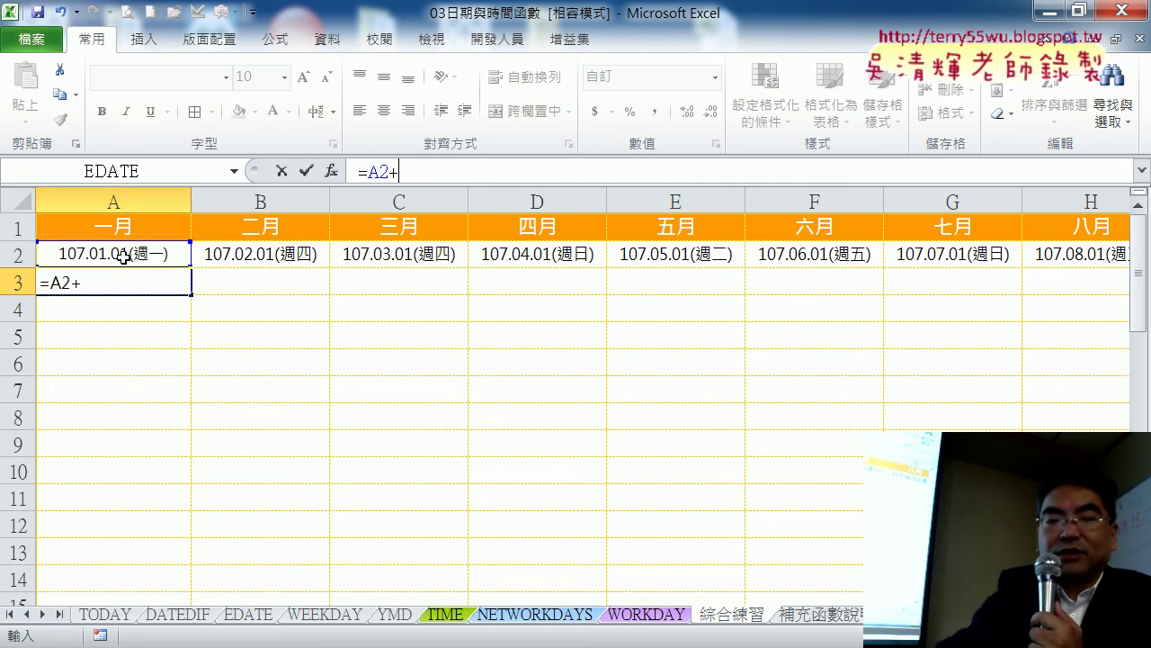
{"action": "type", "text": "1"}
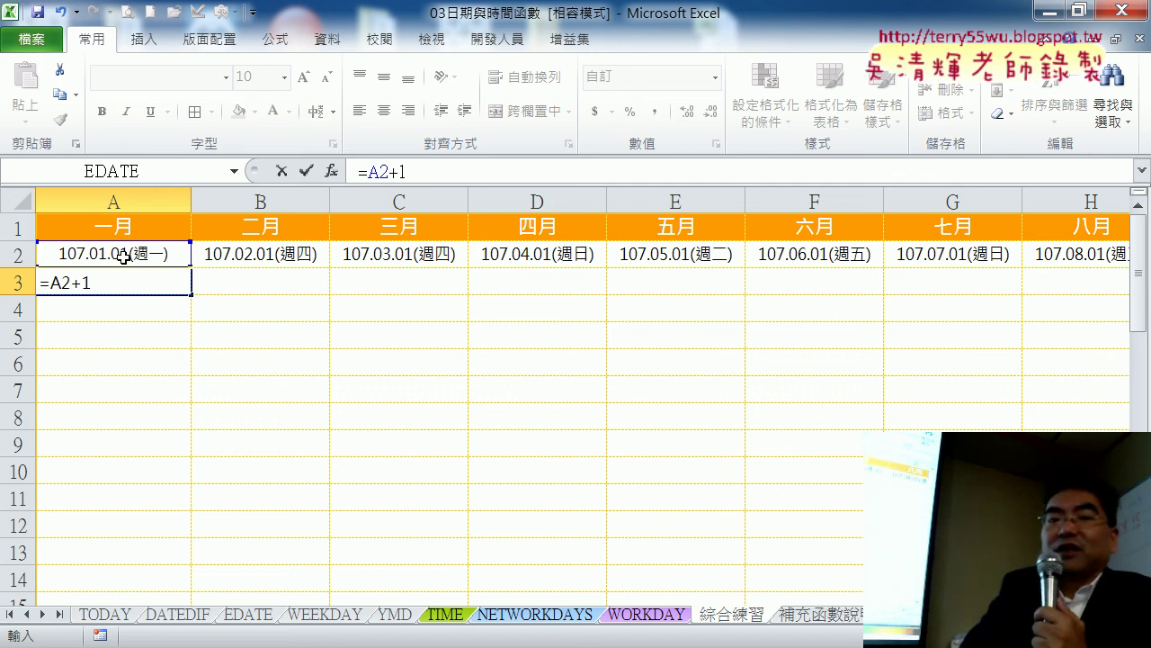
{"action": "left_click", "coordinate": [311, 167]}
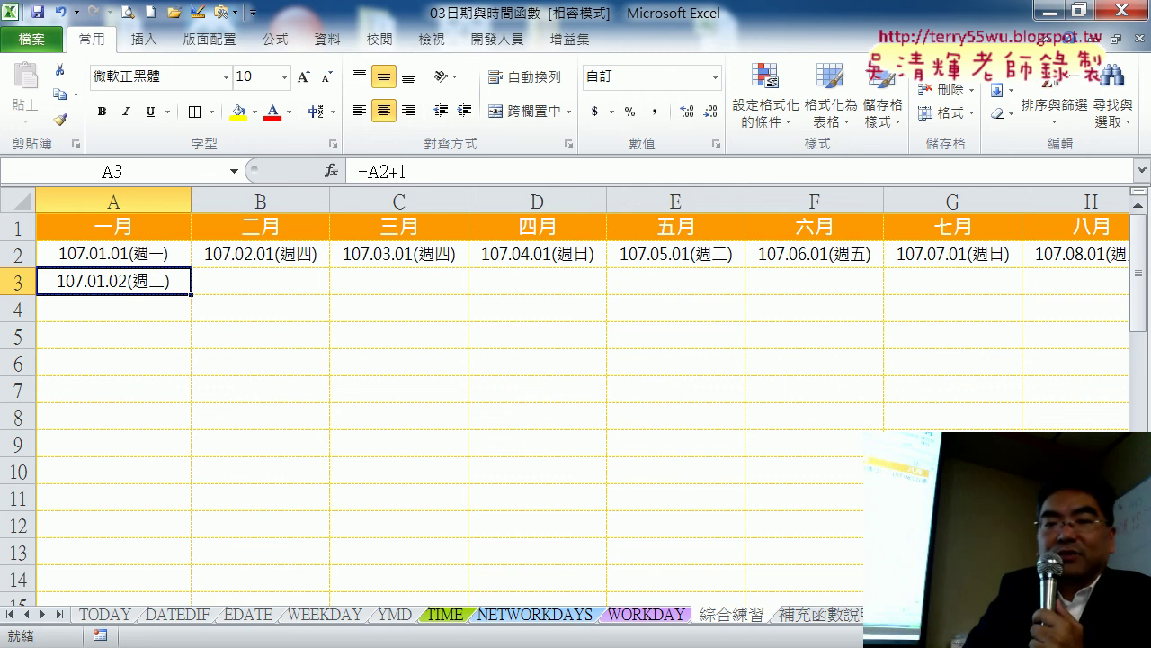
{"action": "scroll", "coordinate": [575, 396], "scroll_direction": "down", "scroll_amount": 1}
{"action": "scroll", "coordinate": [576, 396], "scroll_direction": "down", "scroll_amount": 1}
{"action": "scroll", "coordinate": [575, 396], "scroll_direction": "down", "scroll_amount": 1}
- Fill the next-day formula down column A to 107.01.31 in row 32
{"action": "scroll", "coordinate": [575, 396], "scroll_direction": "down", "scroll_amount": 1}
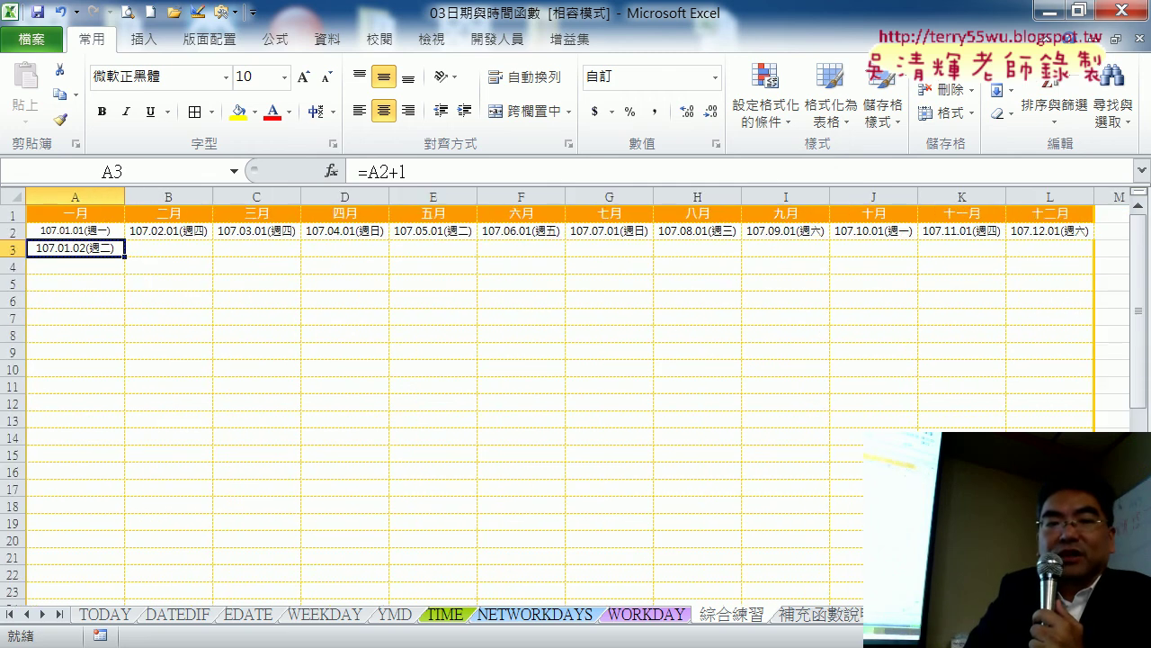
{"action": "left_click_drag", "start_coordinate": [127, 255], "coordinate": [119, 547]}
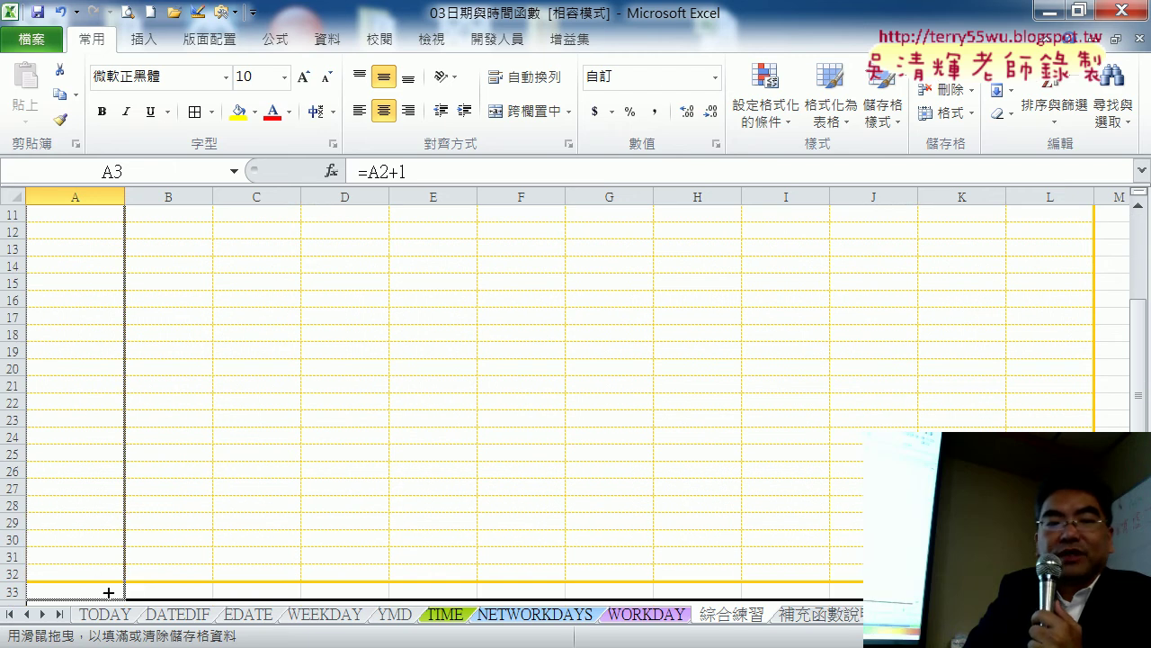
{"action": "left_click_drag", "start_coordinate": [120, 547], "coordinate": [110, 578]}
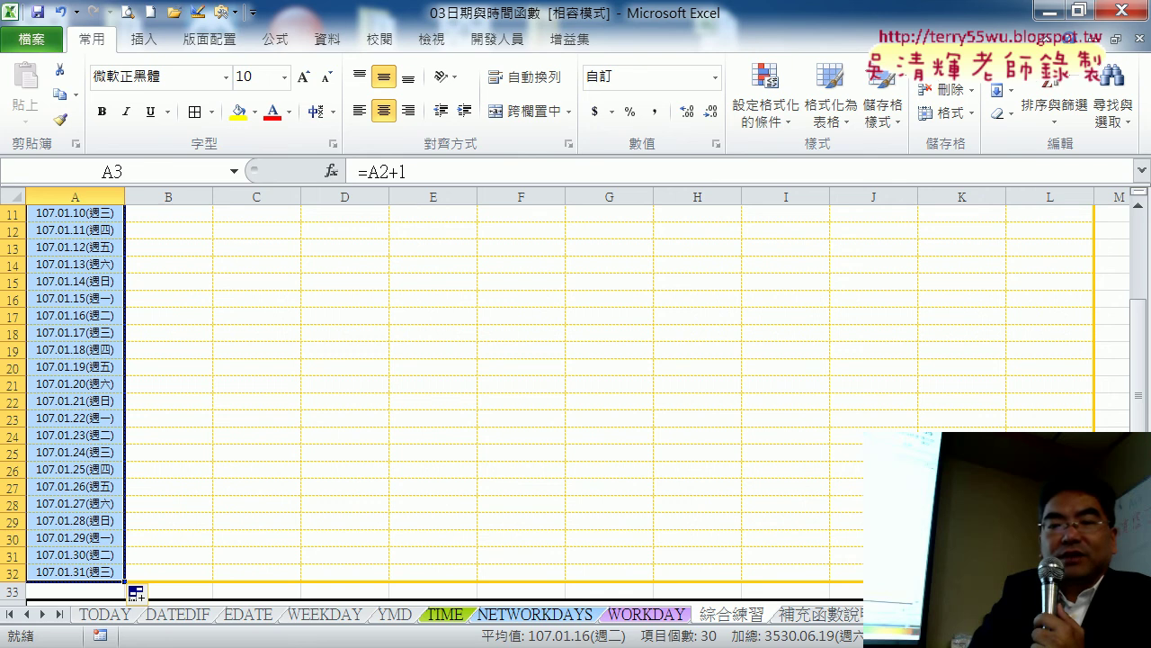
- Copy the January dates across columns B to L, then select February's dates spilling into March
{"action": "scroll", "coordinate": [576, 396], "scroll_direction": "up", "scroll_amount": 1}
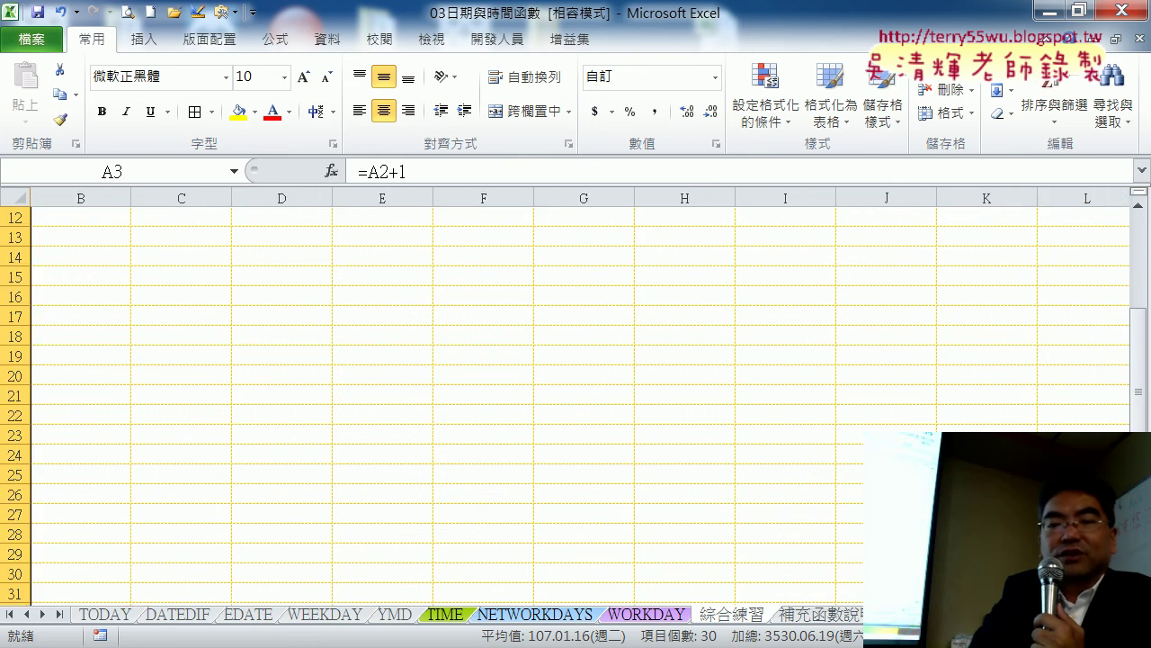
{"action": "scroll", "coordinate": [575, 395], "scroll_direction": "down", "scroll_amount": 1}
{"action": "scroll", "coordinate": [316, 496], "scroll_direction": "down", "scroll_amount": 1}
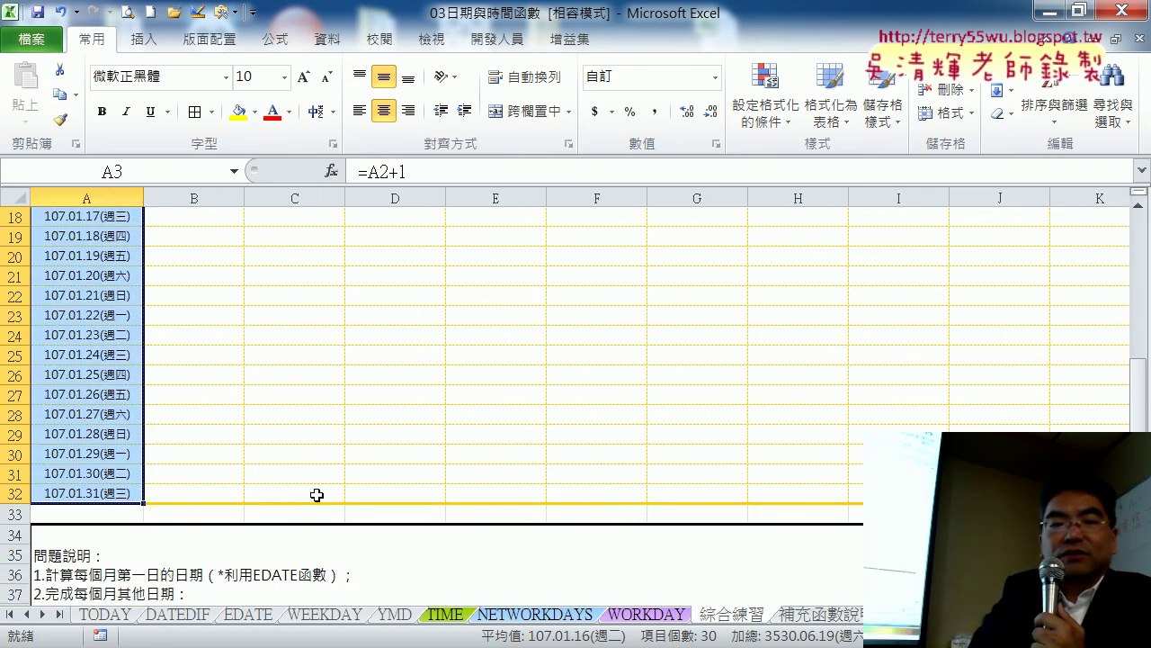
{"action": "scroll", "coordinate": [104, 472], "scroll_direction": "down", "scroll_amount": 2}
{"action": "left_click_drag", "start_coordinate": [137, 467], "coordinate": [989, 468]}
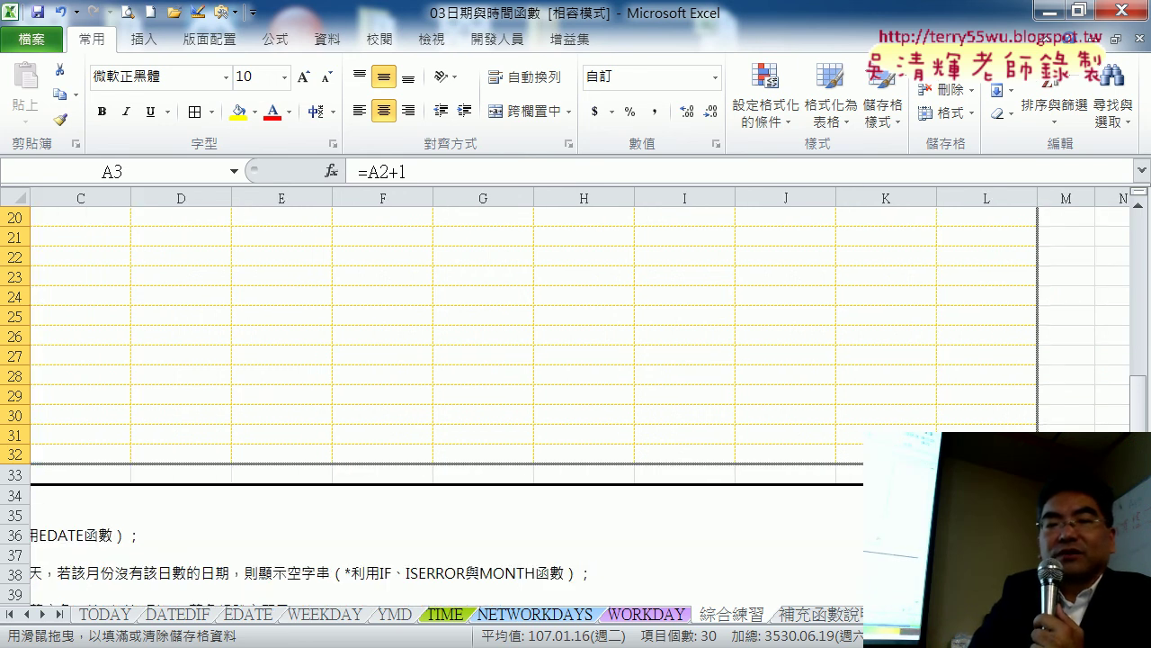
{"action": "left_click_drag", "start_coordinate": [989, 467], "coordinate": [989, 467]}
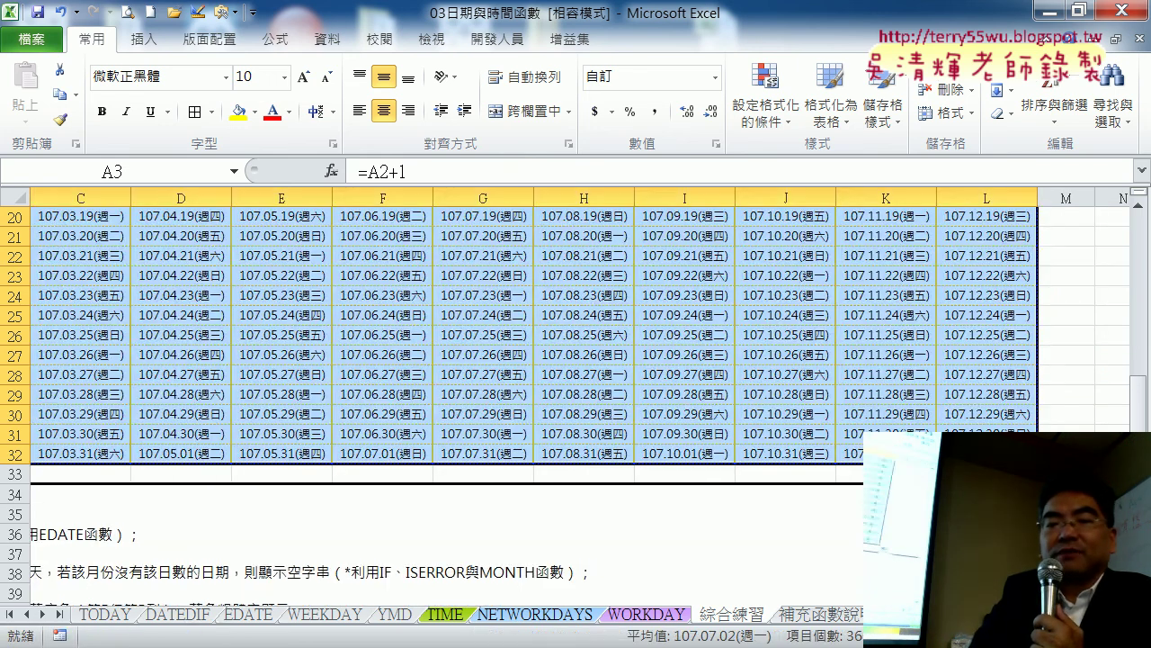
{"action": "scroll", "coordinate": [576, 324], "scroll_direction": "left", "scroll_amount": 2}
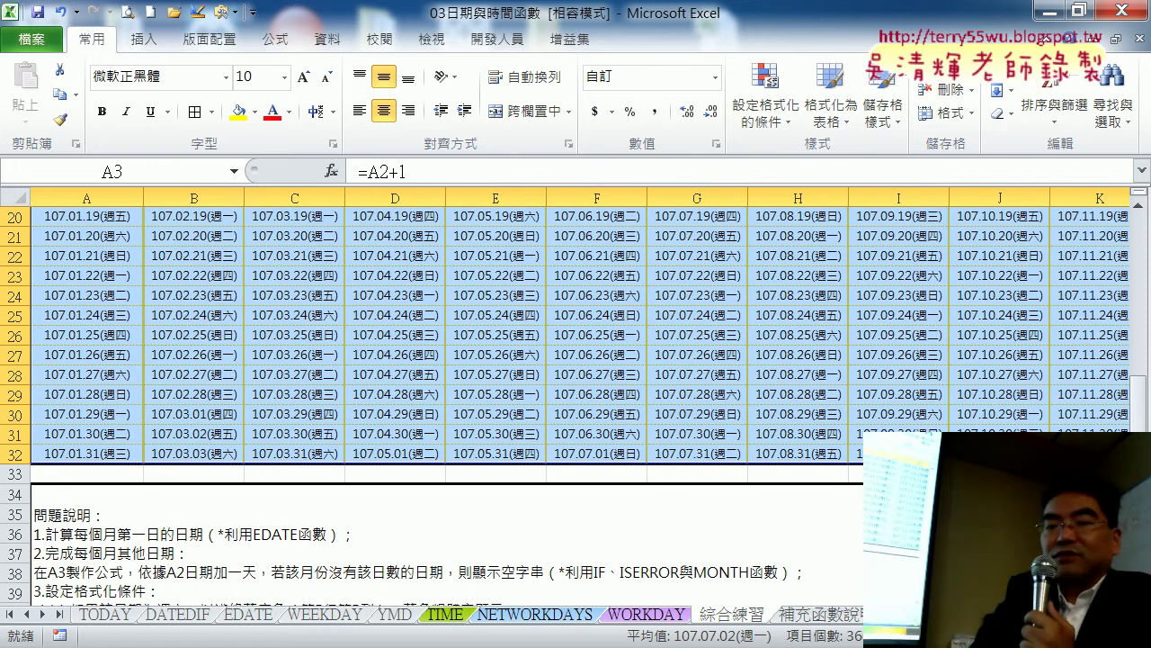
{"action": "scroll", "coordinate": [575, 396], "scroll_direction": "up", "scroll_amount": 1}
{"action": "scroll", "coordinate": [575, 396], "scroll_direction": "left", "scroll_amount": 1}
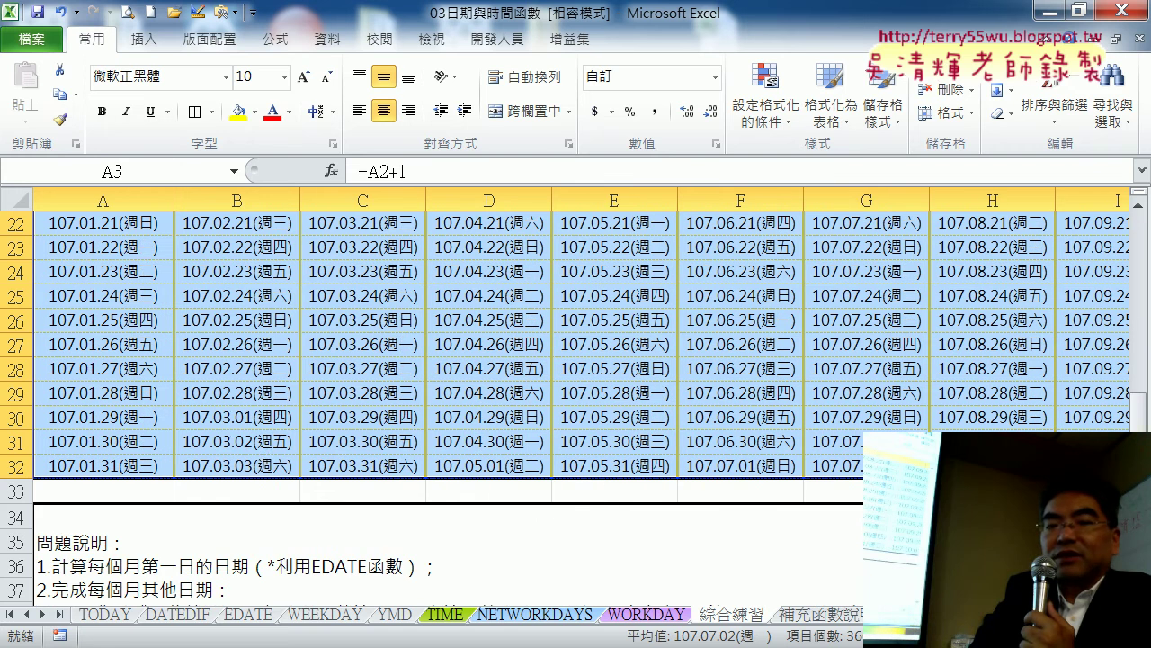
{"action": "left_click_drag", "start_coordinate": [253, 418], "coordinate": [260, 466]}
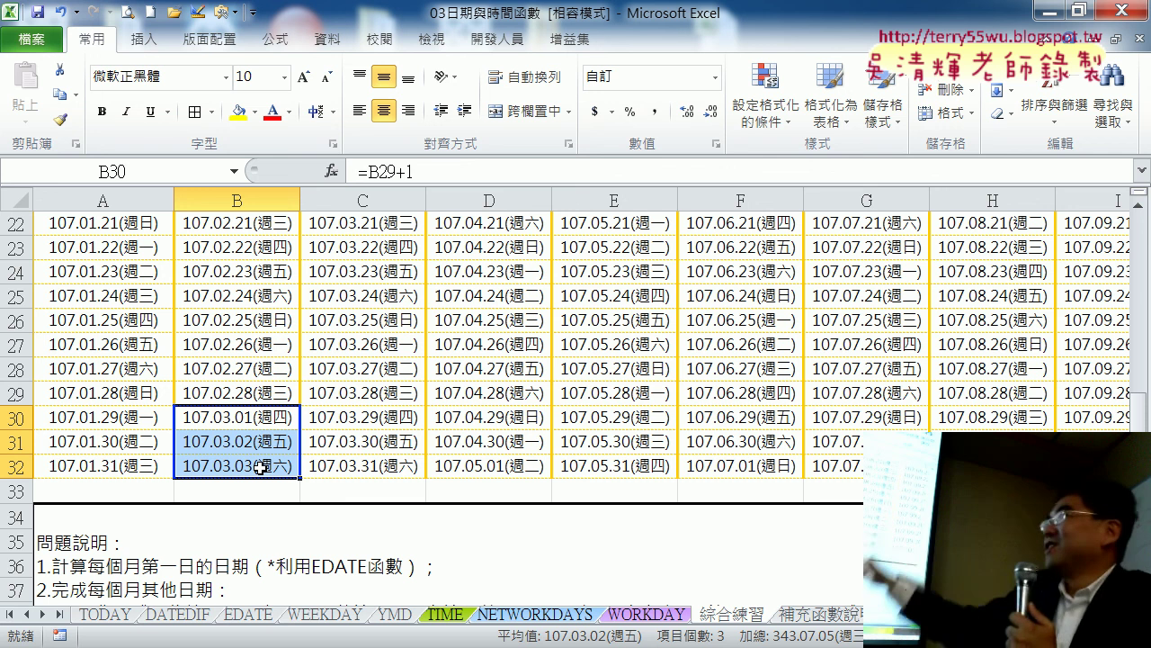
{"action": "left_click", "coordinate": [480, 466]}
{"action": "left_click", "coordinate": [715, 471]}
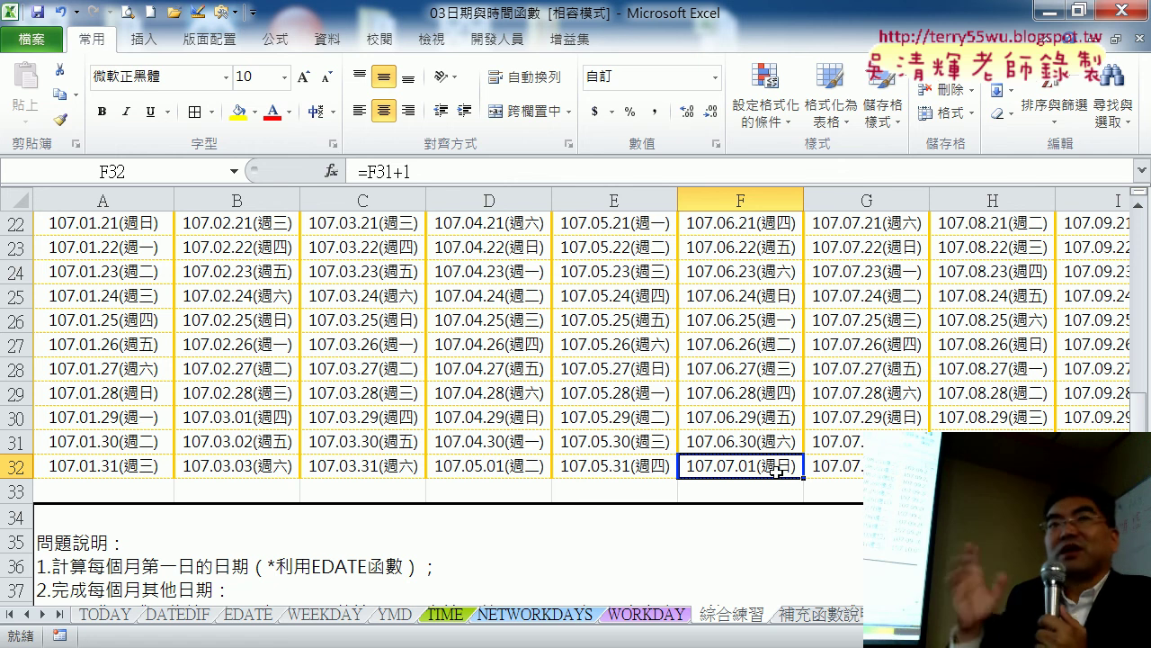
{"action": "scroll", "coordinate": [775, 470], "scroll_direction": "up", "scroll_amount": 5}
{"action": "scroll", "coordinate": [659, 463], "scroll_direction": "up", "scroll_amount": 2}
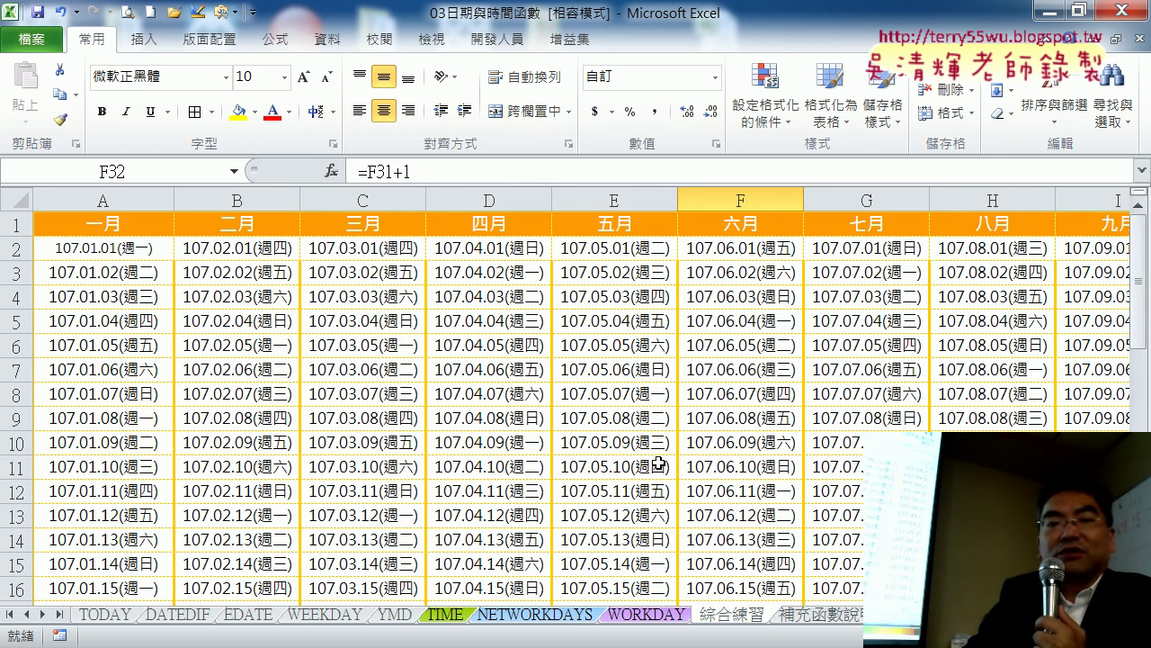
- Cut A2+1 out of A3's formula and insert an IF function from the Logical category
{"action": "left_click", "coordinate": [130, 272]}
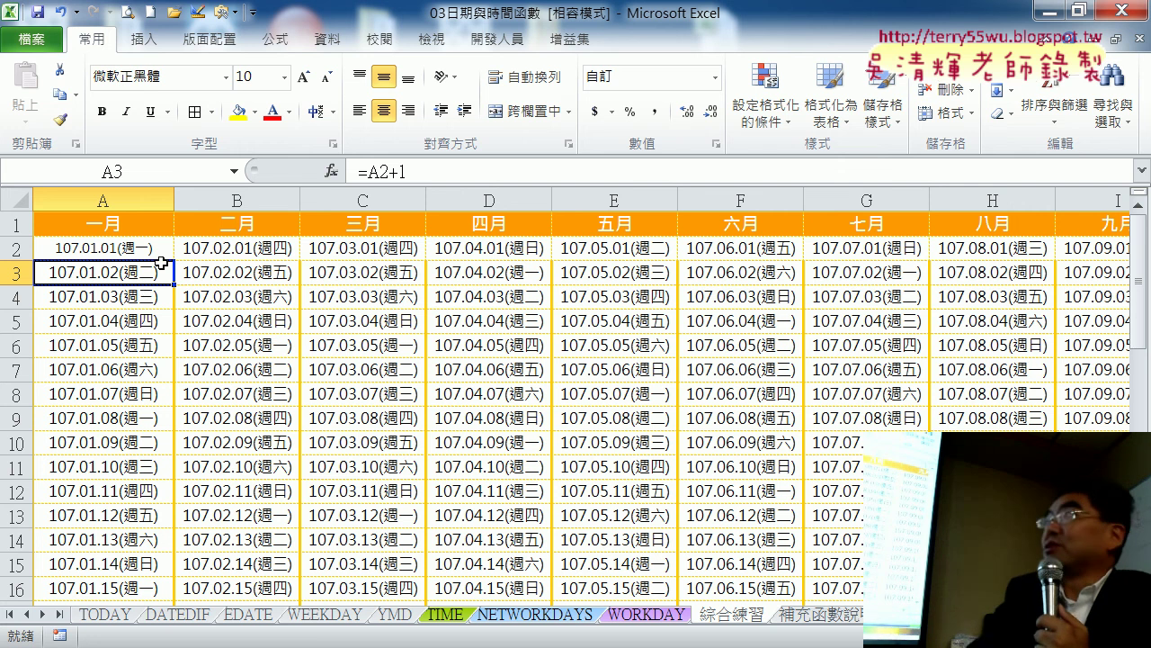
{"action": "left_click_drag", "start_coordinate": [414, 172], "coordinate": [369, 171]}
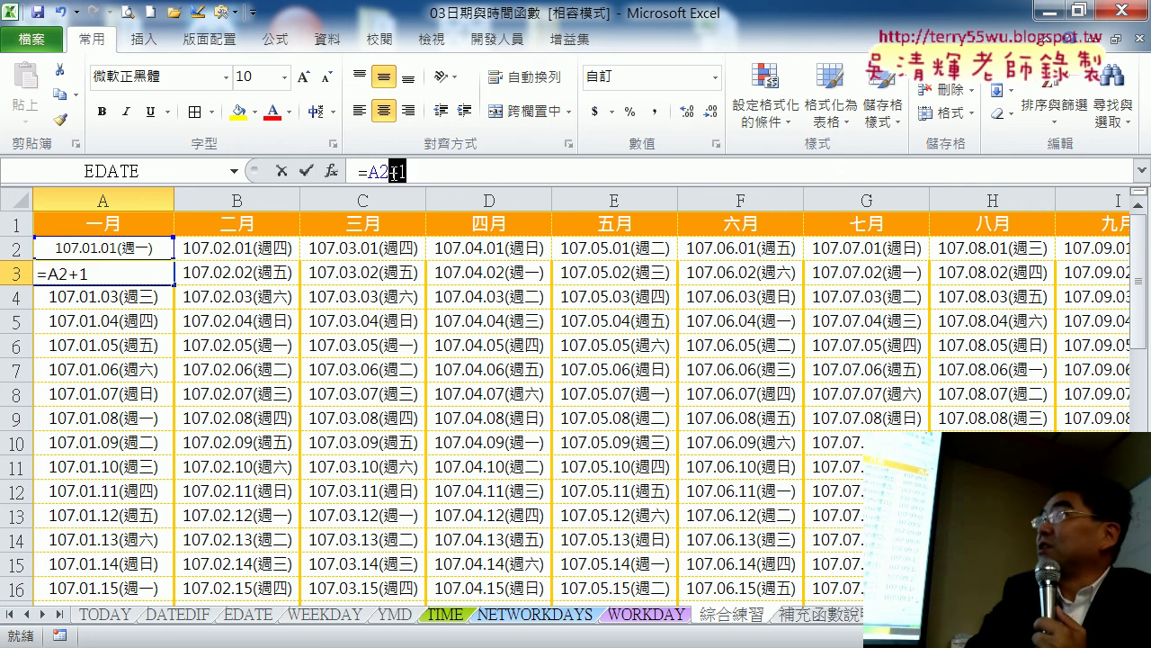
{"action": "right_click", "coordinate": [372, 171]}
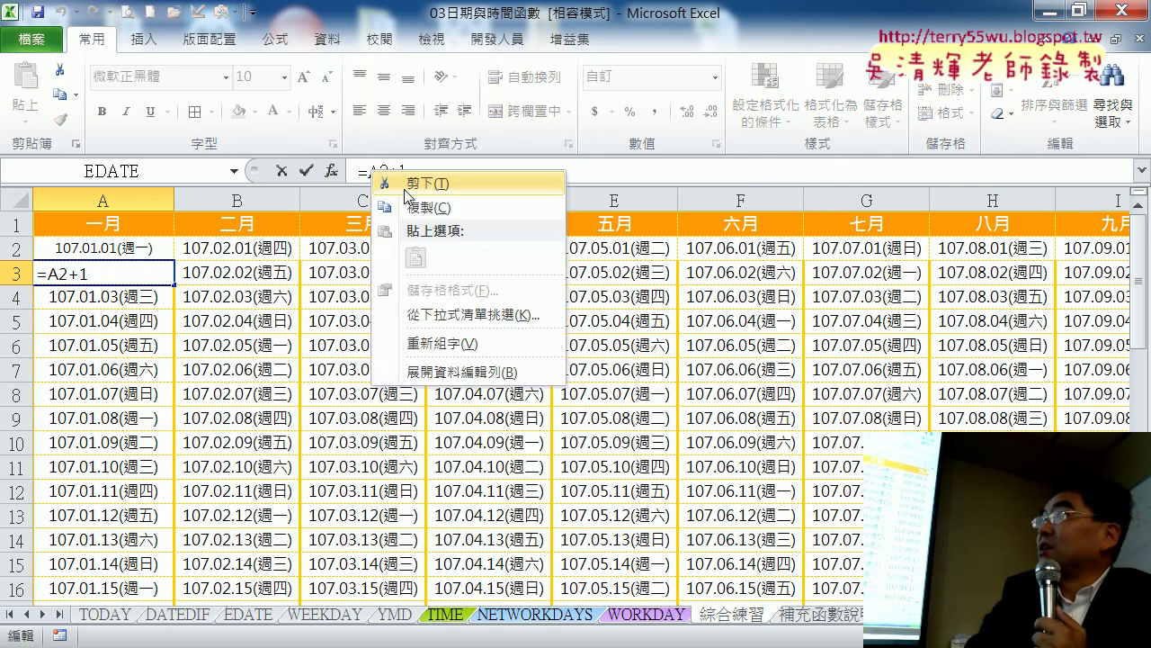
{"action": "left_click", "coordinate": [415, 183]}
{"action": "left_click", "coordinate": [331, 170]}
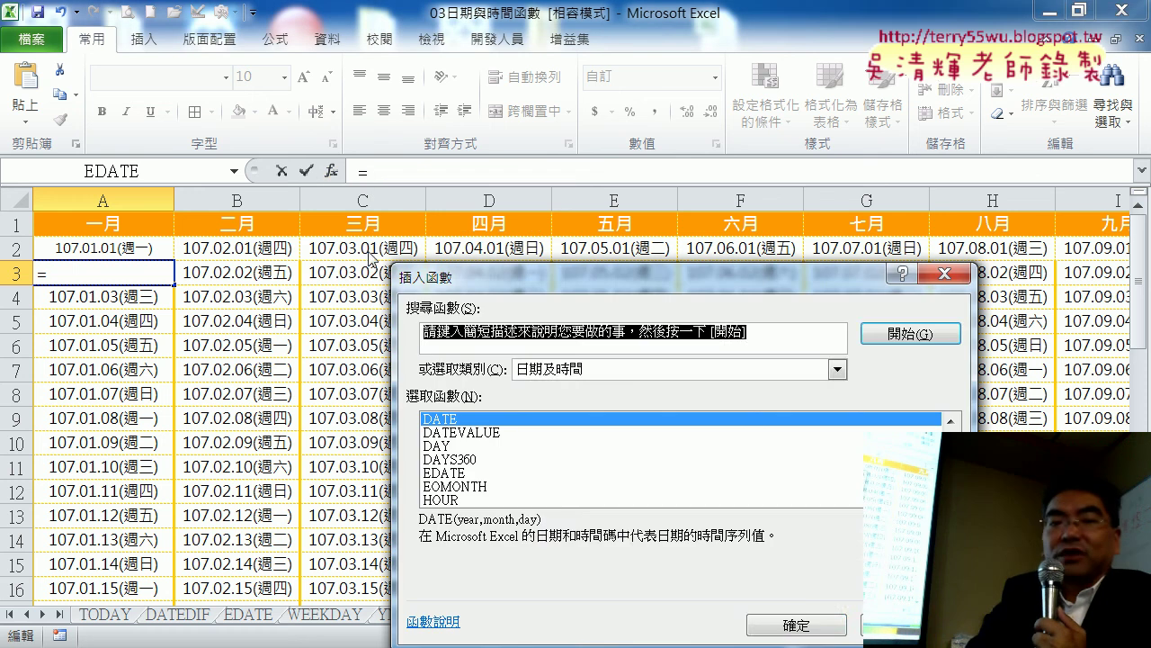
{"action": "left_click", "coordinate": [560, 378]}
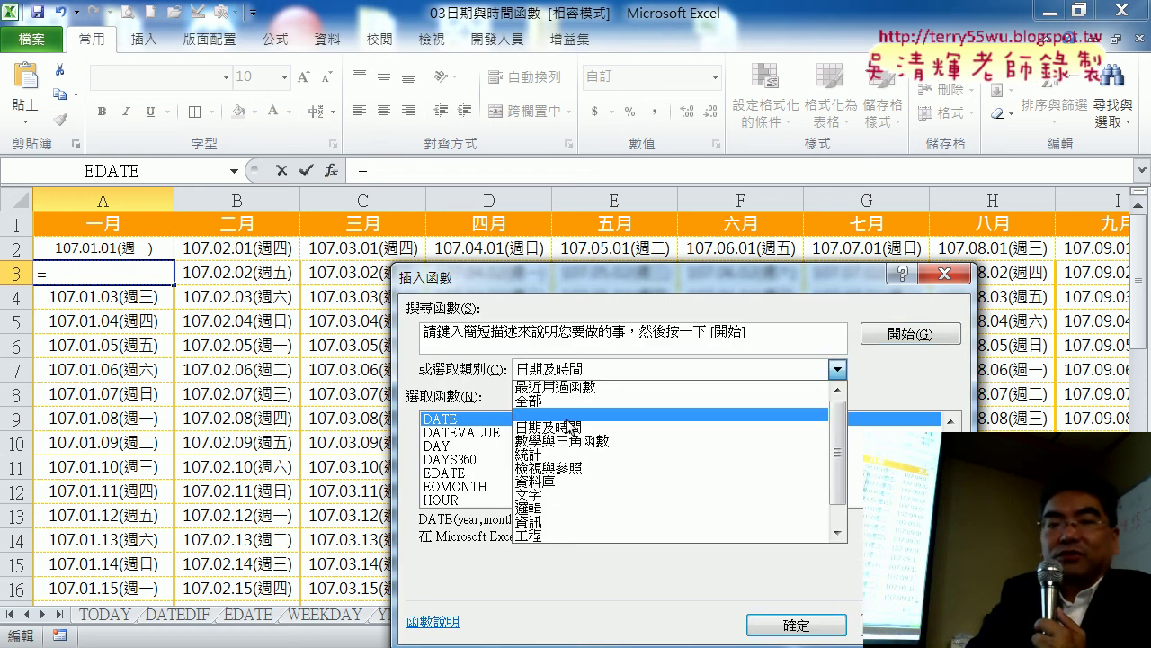
{"action": "left_click", "coordinate": [574, 517]}
{"action": "double_click", "coordinate": [431, 445]}
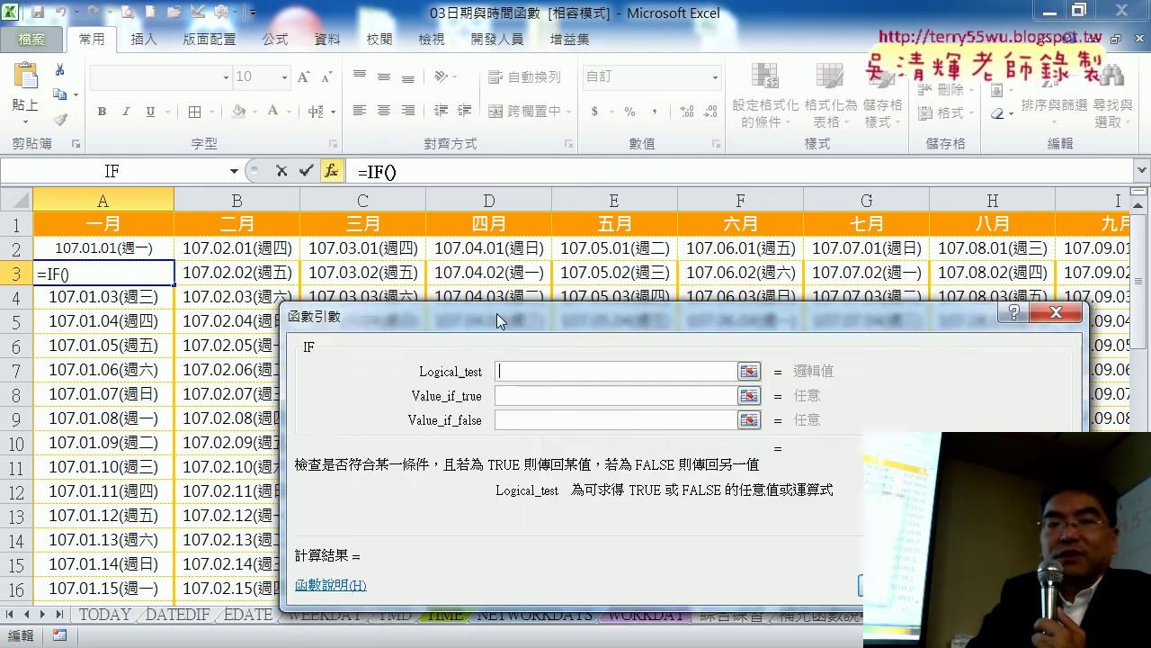
- Enter month(A2)<>month(A2+1) as the IF's logical test
{"action": "left_click_drag", "start_coordinate": [496, 315], "coordinate": [545, 131]}
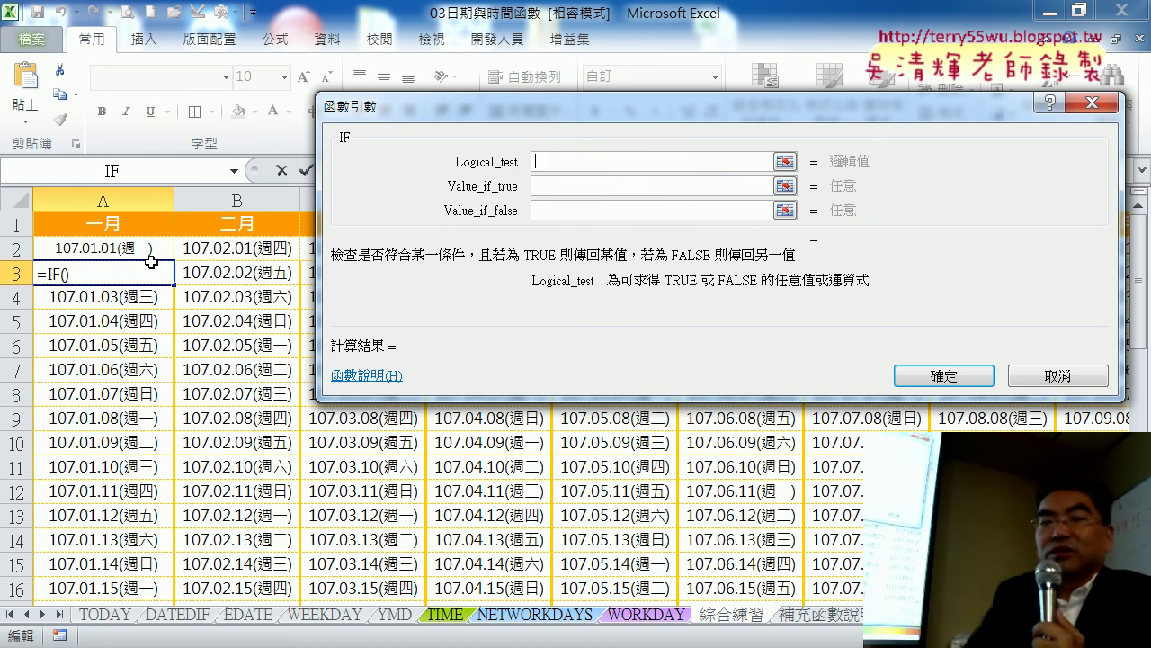
{"action": "type", "text": "mo"}
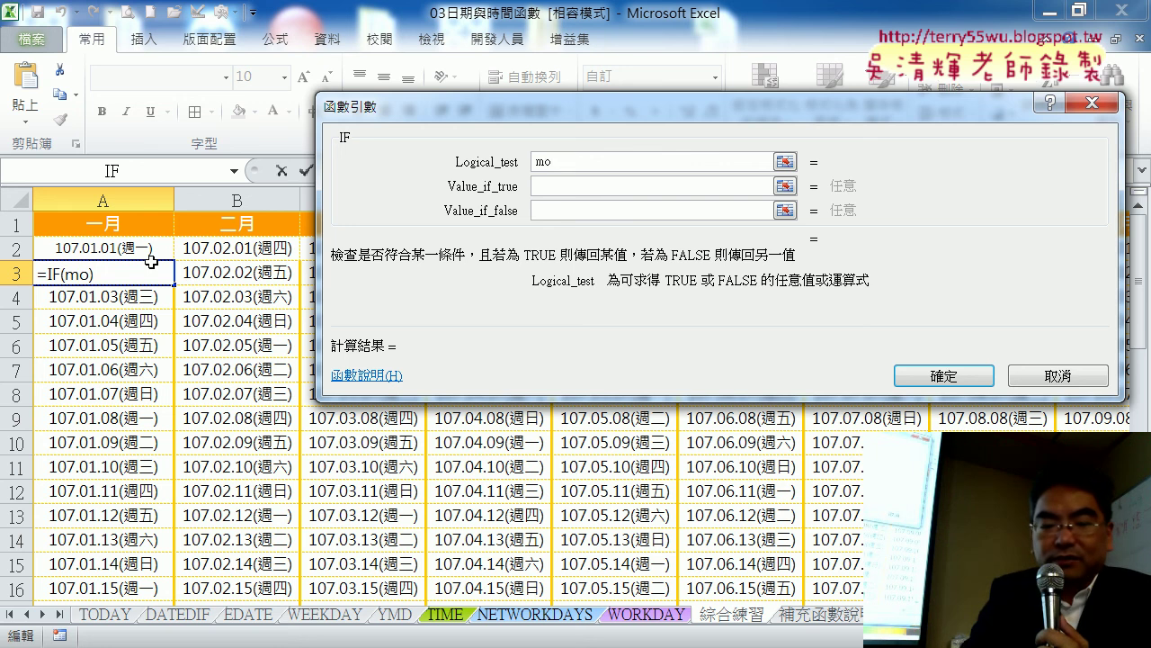
{"action": "type", "text": "nth("}
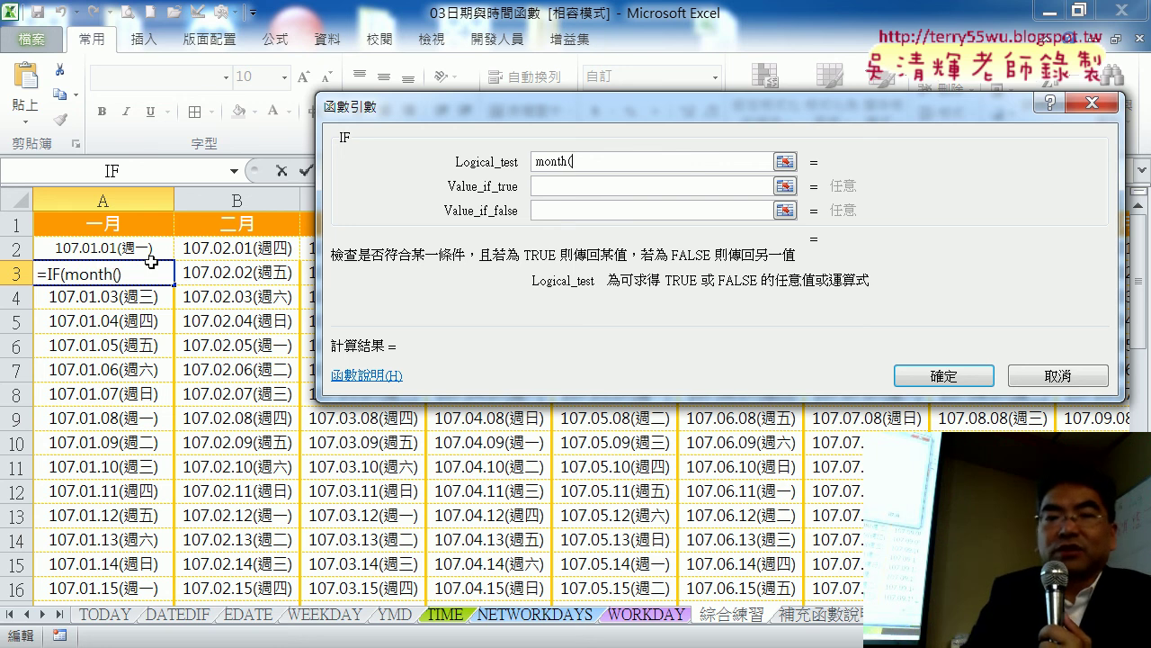
{"action": "left_click", "coordinate": [135, 251]}
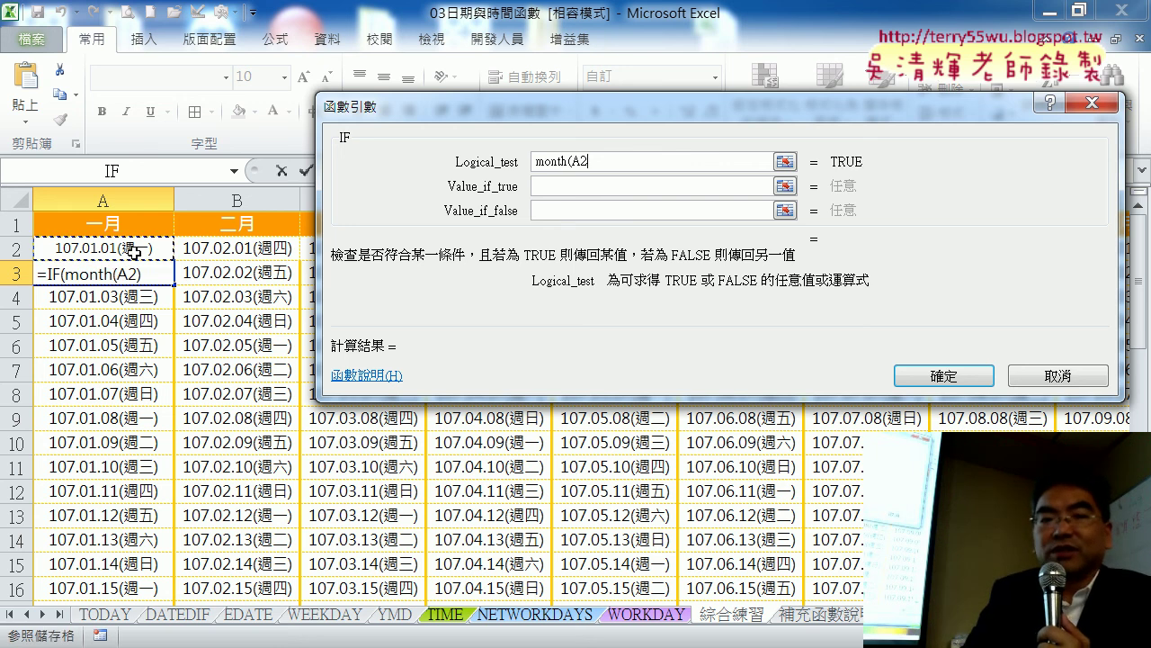
{"action": "type", "text": ")<>"}
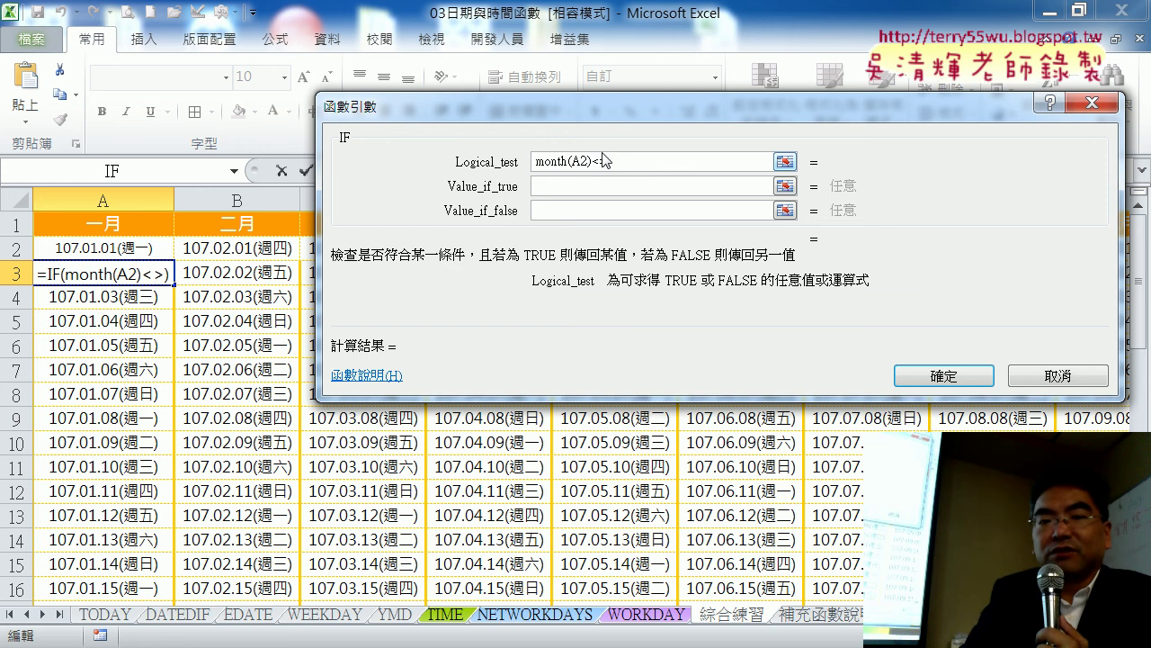
{"action": "left_click_drag", "start_coordinate": [591, 162], "coordinate": [493, 164]}
{"action": "right_click", "coordinate": [564, 165]}
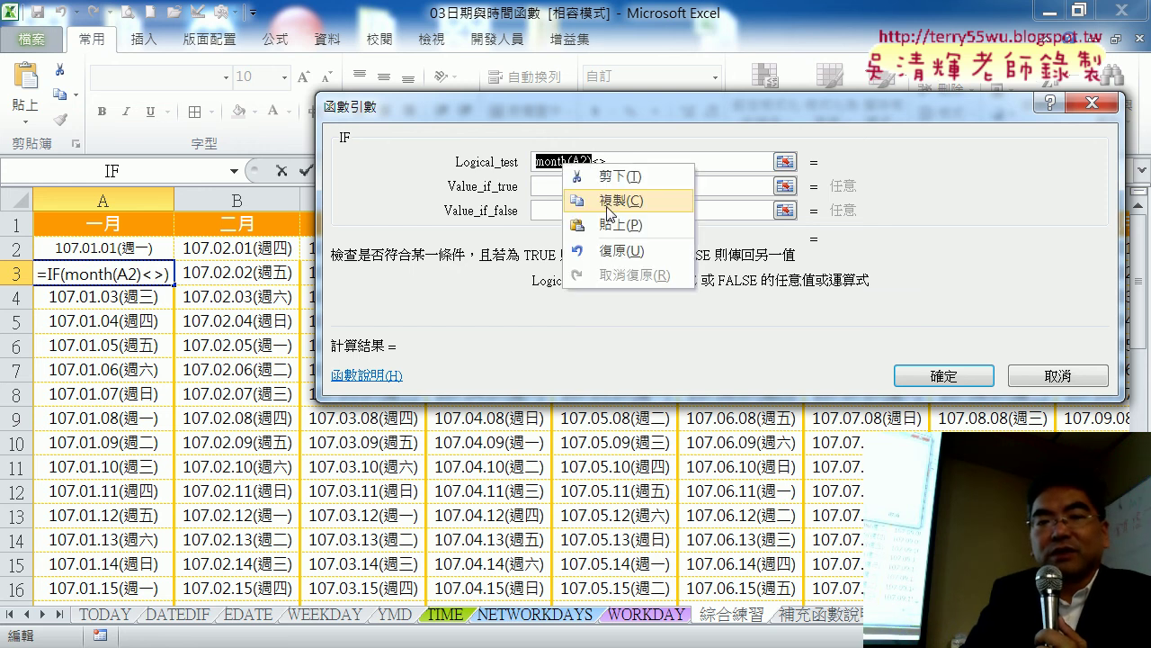
{"action": "left_click", "coordinate": [612, 199]}
{"action": "left_click", "coordinate": [623, 162]}
{"action": "right_click", "coordinate": [623, 162]}
{"action": "left_click", "coordinate": [675, 224]}
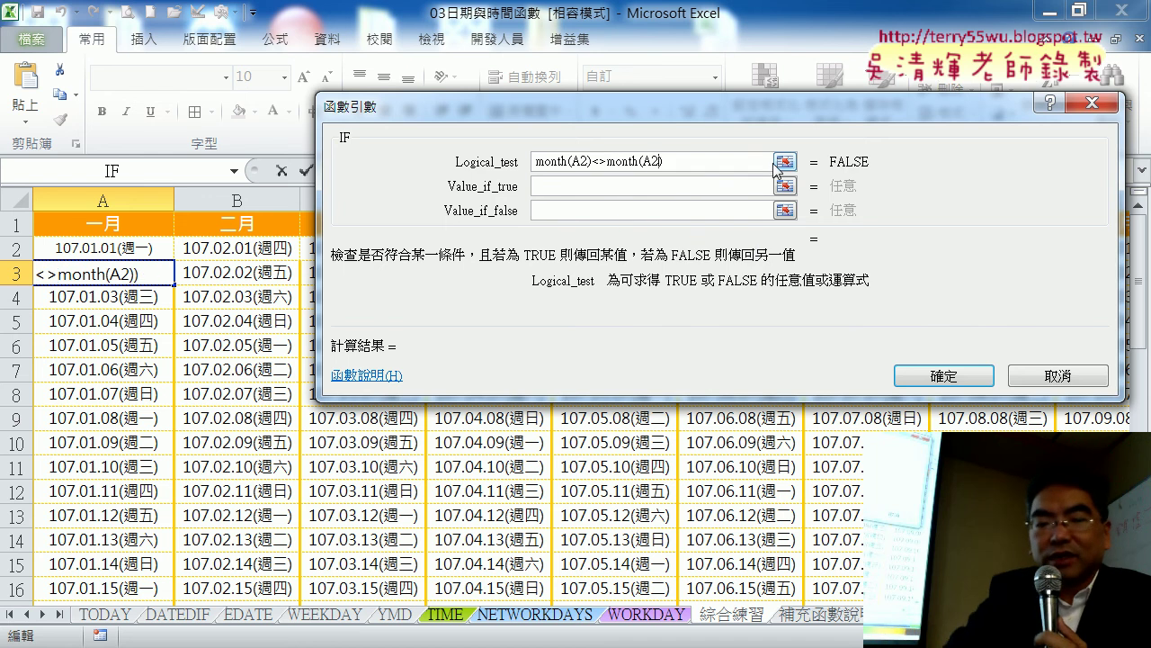
{"action": "type", "text": "+1"}
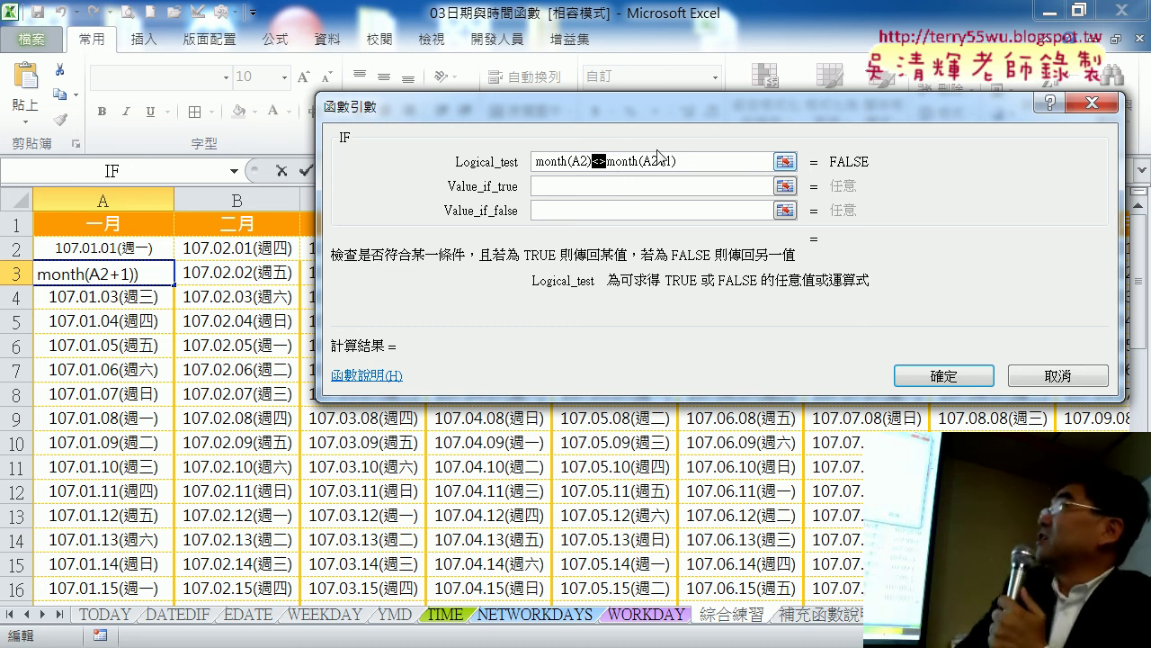
- Give the IF a value-if-true of "" and a value-if-false of A2+1, and commit it in A3
{"action": "left_click", "coordinate": [636, 187]}
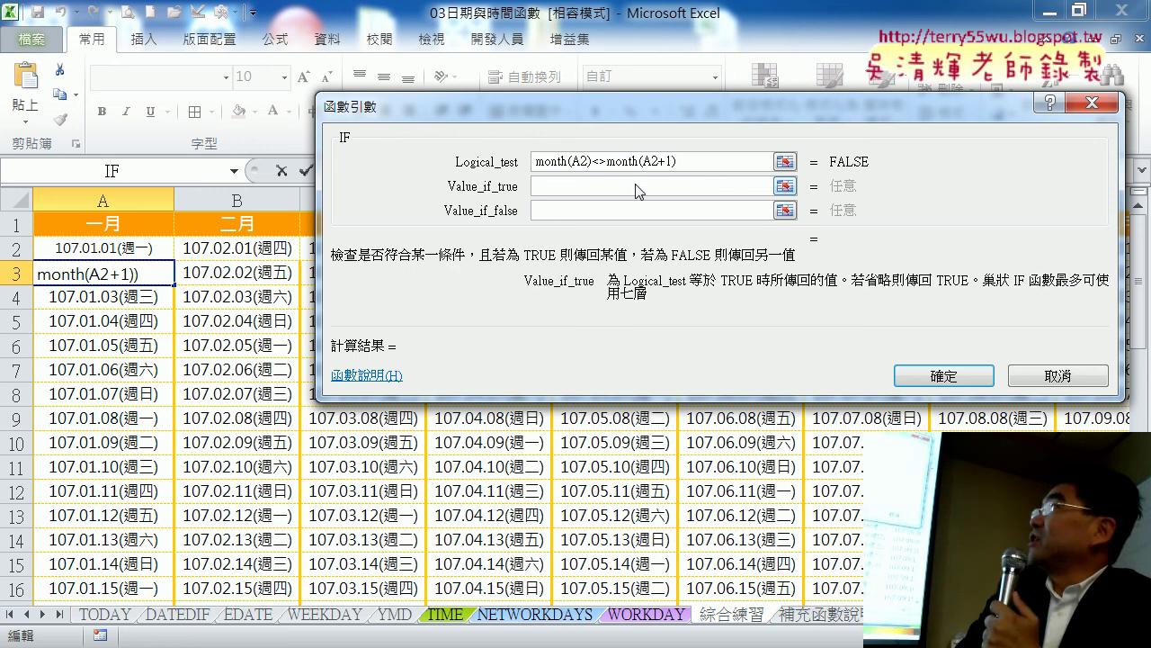
{"action": "type", "text": "\""}
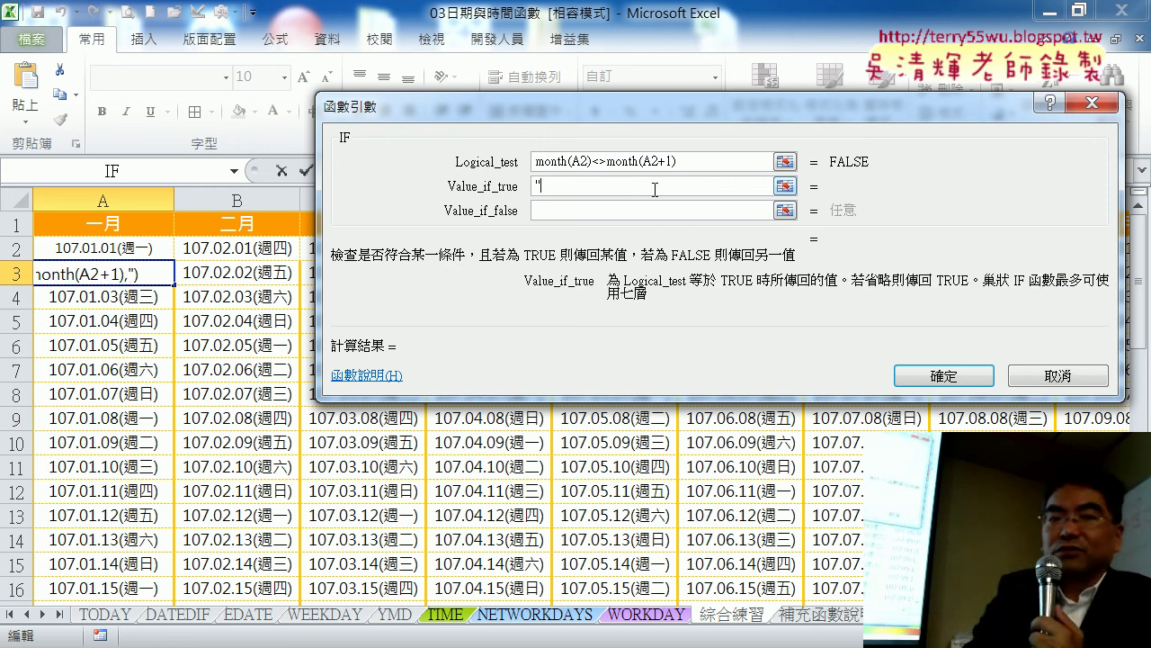
{"action": "type", "text": "\""}
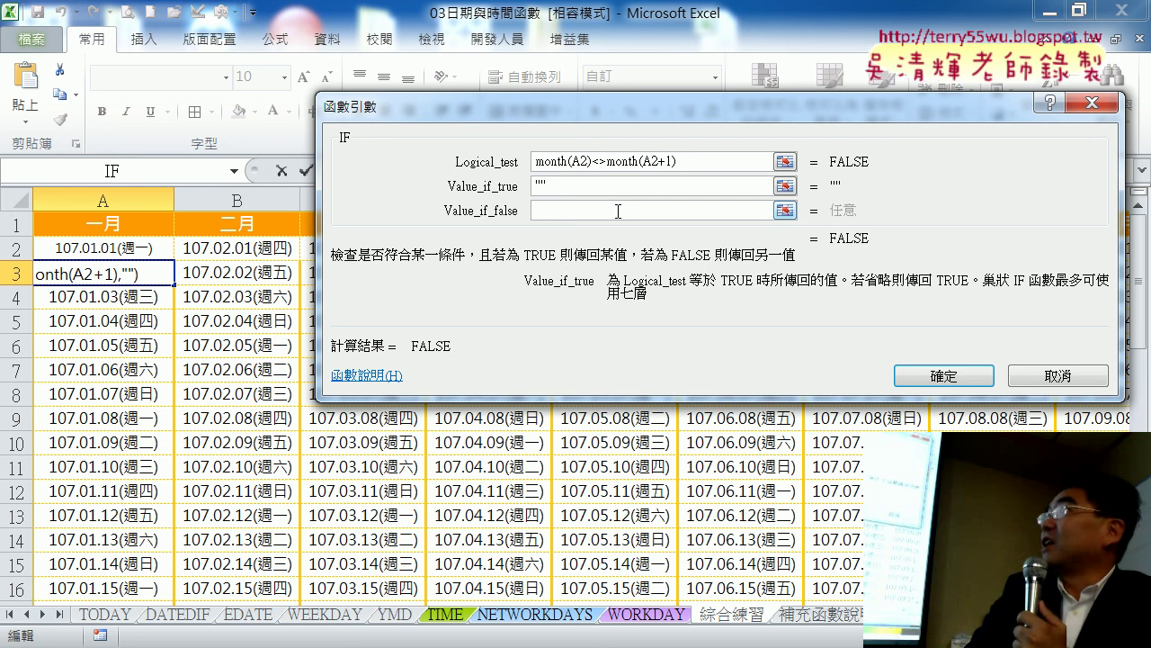
{"action": "right_click", "coordinate": [618, 211]}
{"action": "left_click", "coordinate": [649, 272]}
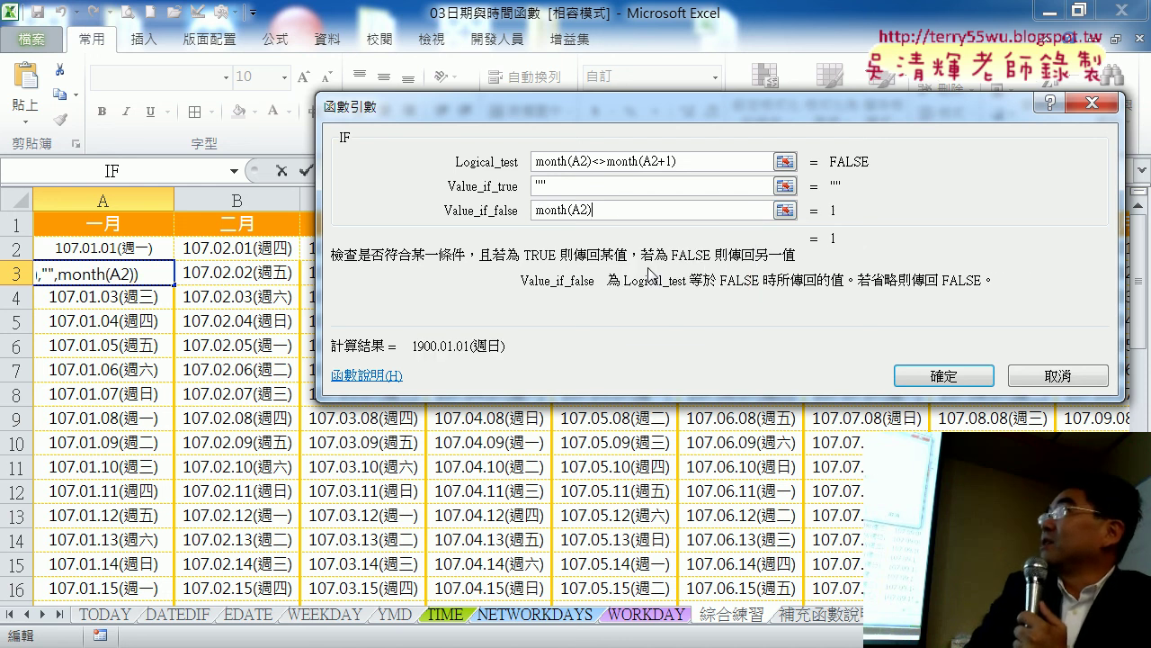
{"action": "key", "text": "BackSpace"}
{"action": "key", "text": "BackSpace"}
{"action": "key", "text": "BackSpace"}
{"action": "key", "text": "BackSpace"}
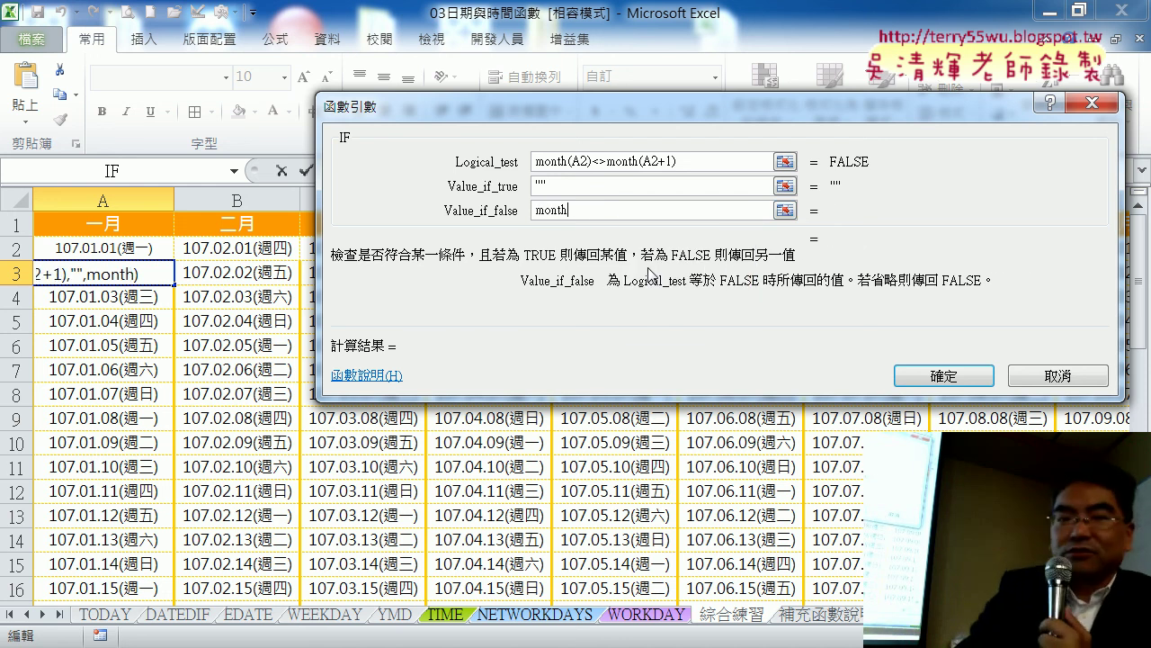
{"action": "key", "text": "BackSpace"}
{"action": "key", "text": "BackSpace"}
{"action": "key", "text": "BackSpace"}
{"action": "key", "text": "BackSpace"}
{"action": "type", "text": "A"}
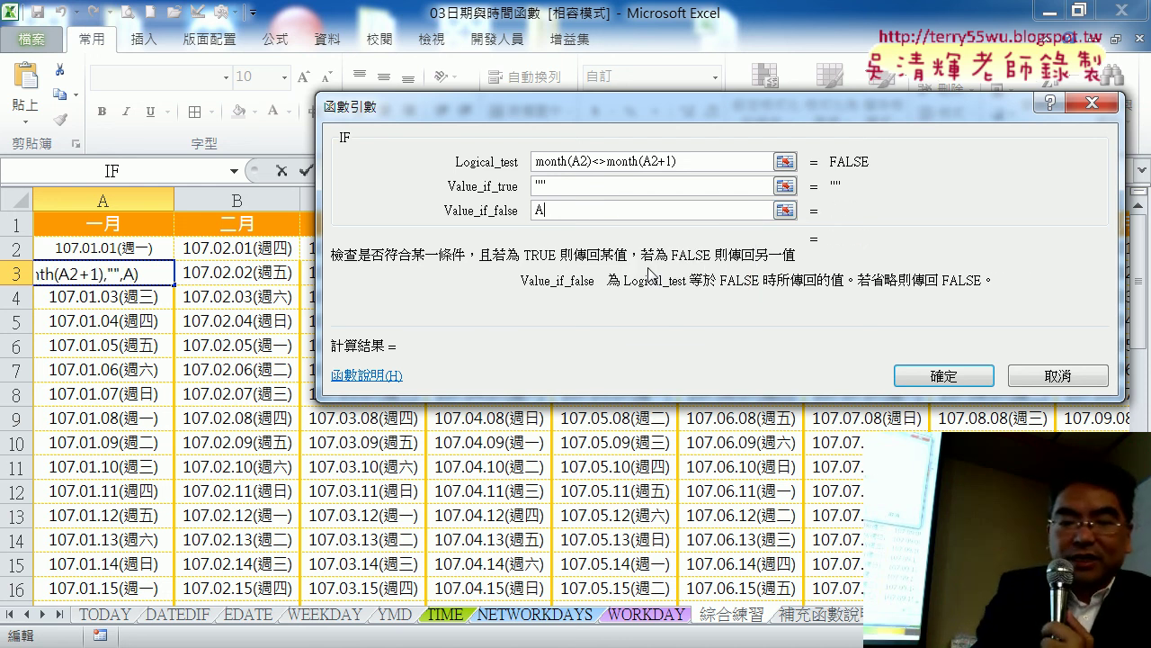
{"action": "type", "text": "2+"}
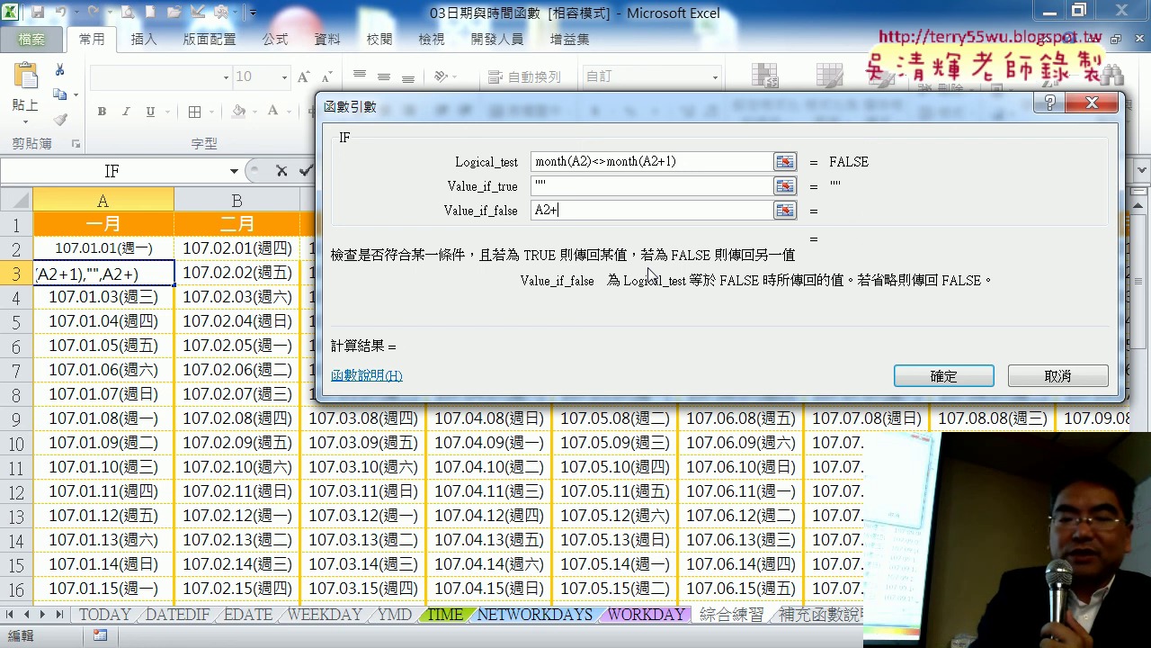
{"action": "type", "text": "1"}
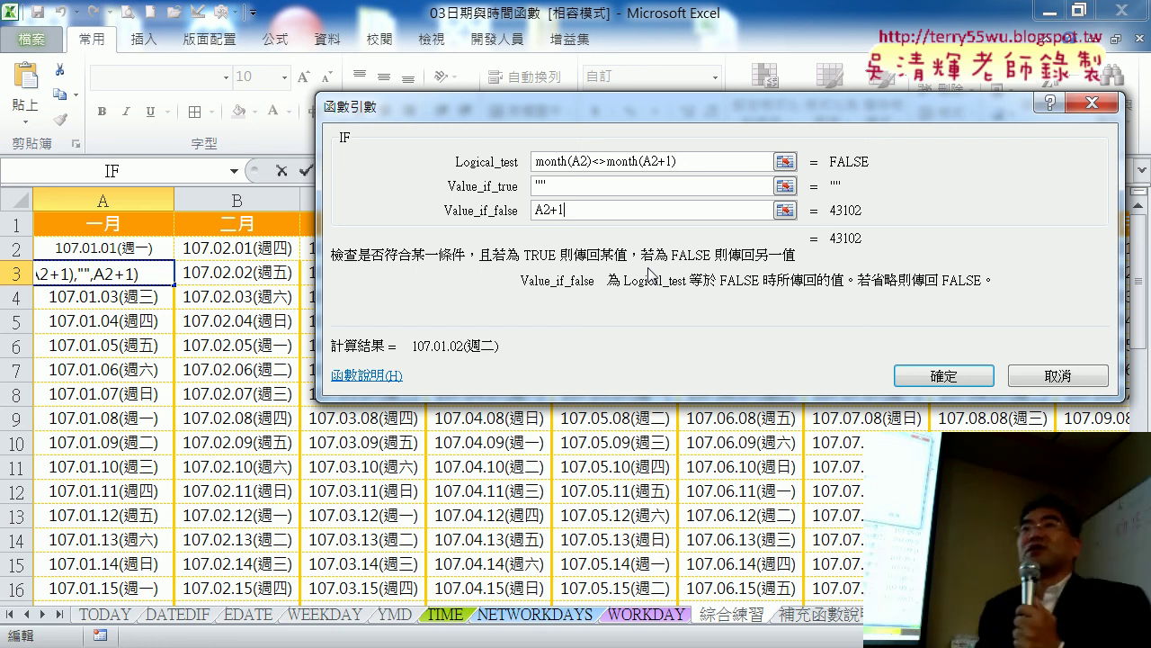
{"action": "left_click", "coordinate": [951, 376]}
- Fill A3's IF formula down to row 32 and into column B, then inspect B31's #VALUE! error
{"action": "mouse_move", "coordinate": [176, 284]}
{"action": "left_mouse_down"}
{"action": "mouse_move", "coordinate": [175, 569]}
{"action": "mouse_move", "coordinate": [263, 580]}
{"action": "left_mouse_up"}
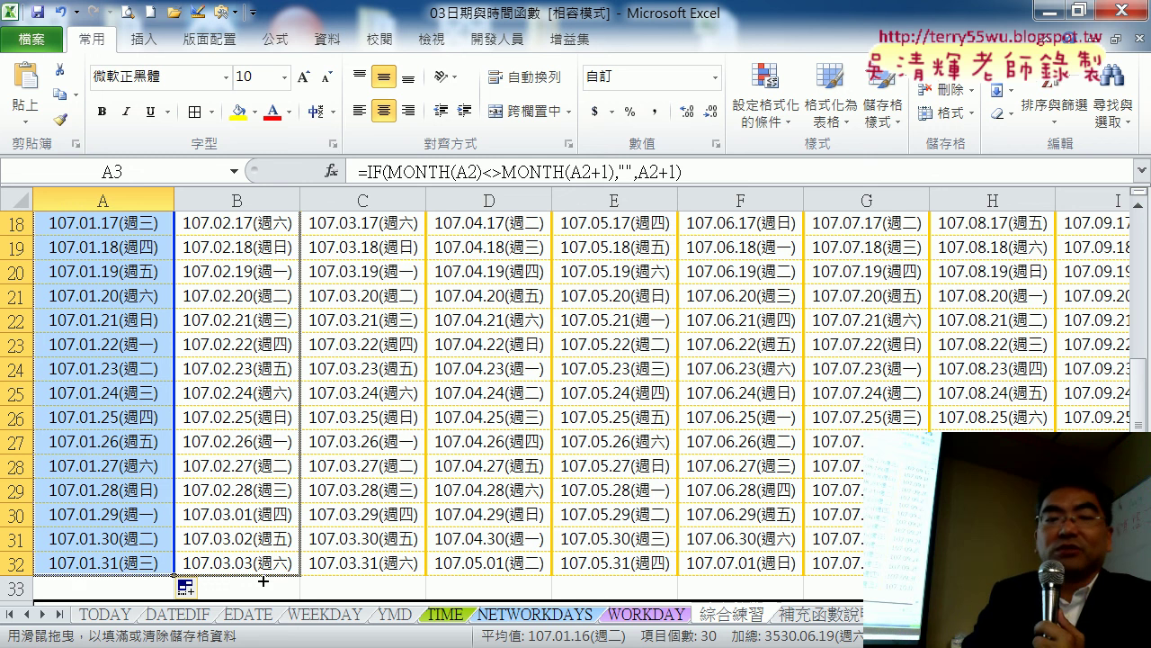
{"action": "left_click_drag", "start_coordinate": [264, 580], "coordinate": [264, 580]}
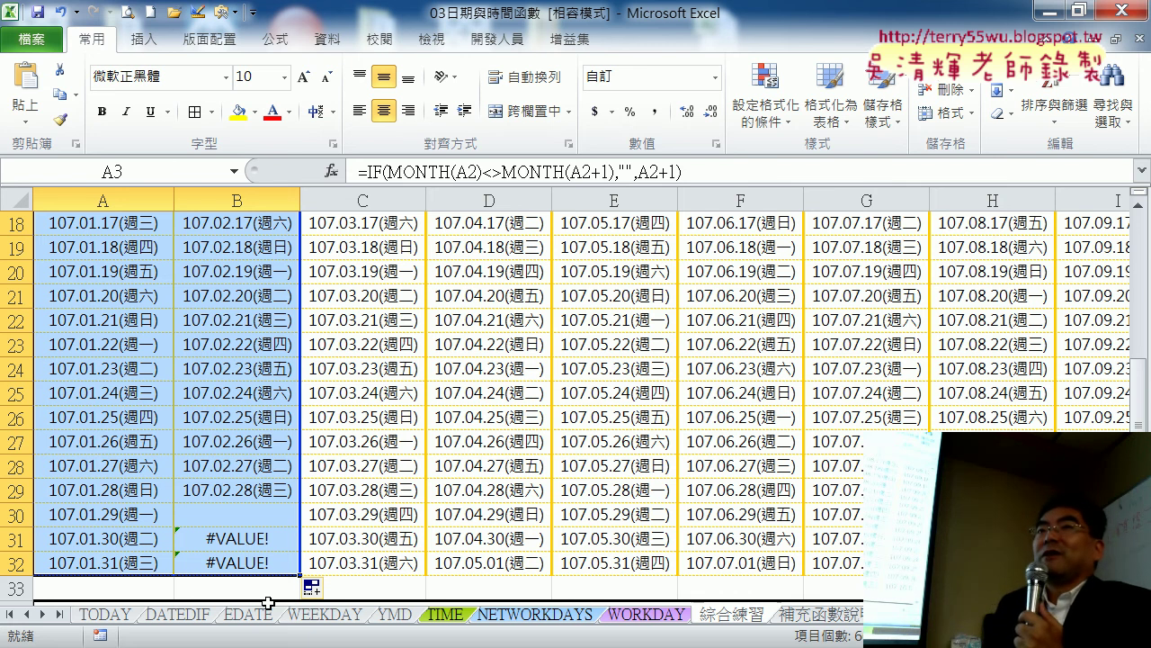
{"action": "left_click", "coordinate": [239, 540]}
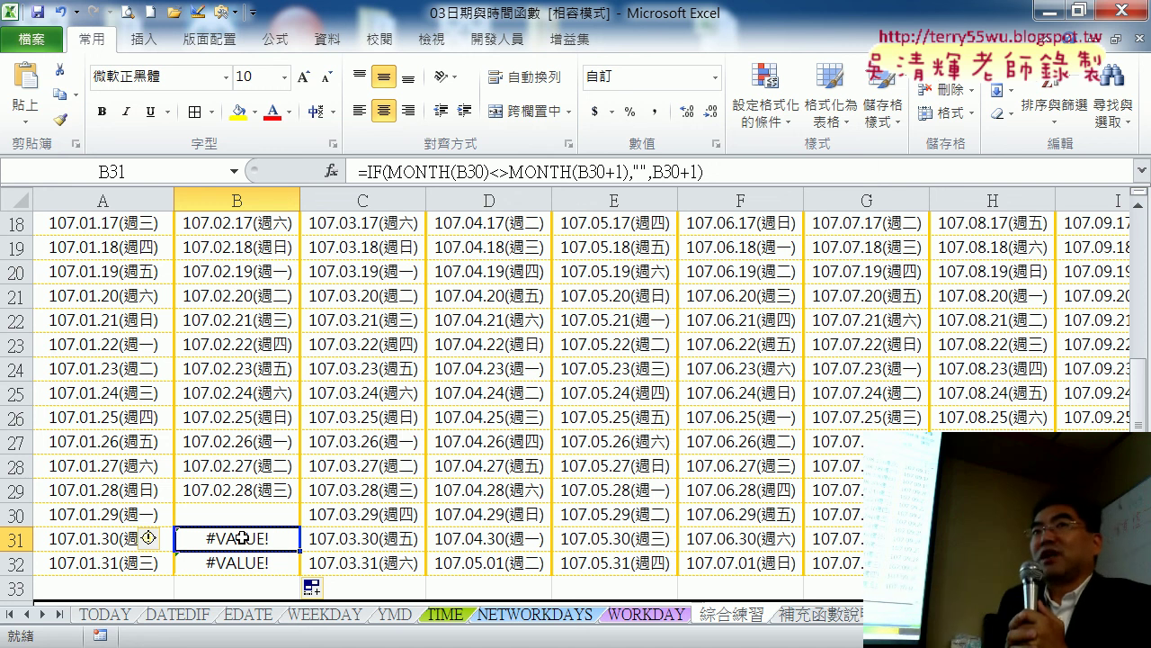
- Cut A3's IF formula and insert an empty IFERROR function from the 邏輯 category
{"action": "scroll", "coordinate": [241, 537], "scroll_direction": "up", "scroll_amount": 1}
{"action": "scroll", "coordinate": [251, 539], "scroll_direction": "up", "scroll_amount": 5}
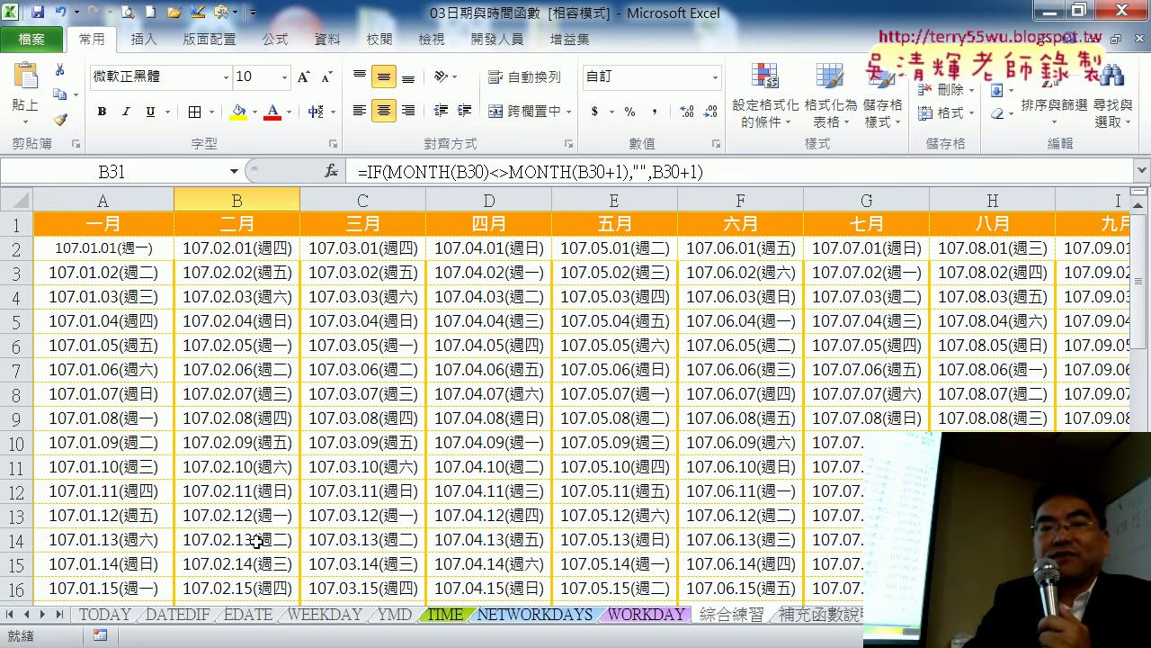
{"action": "left_click", "coordinate": [112, 275]}
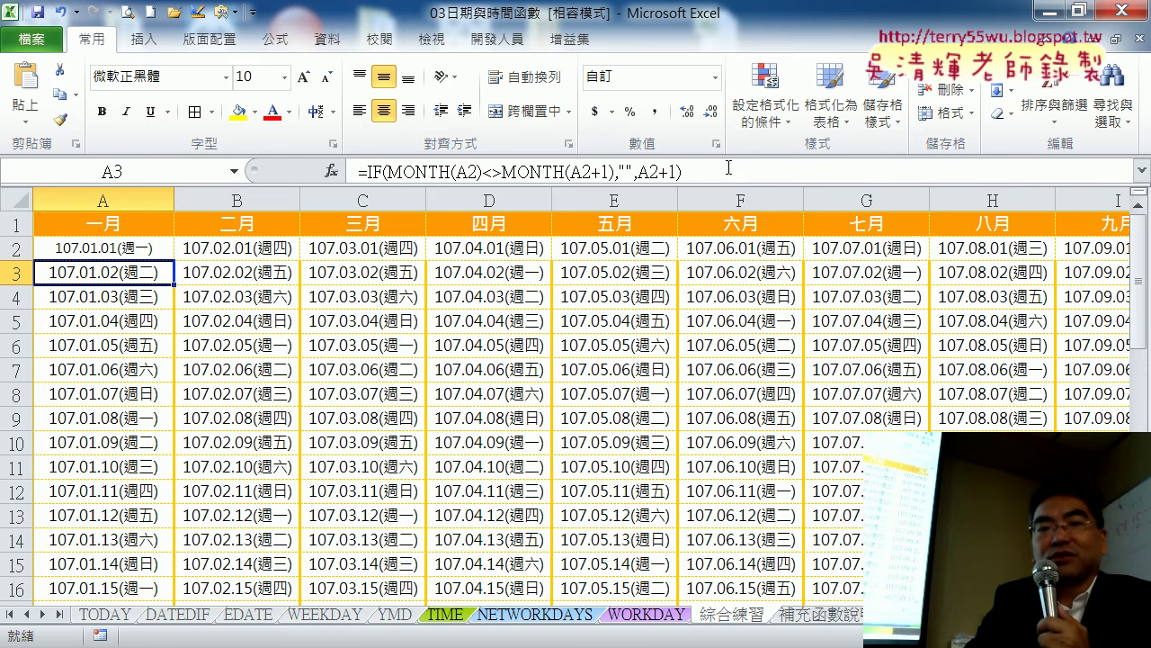
{"action": "left_click_drag", "start_coordinate": [729, 168], "coordinate": [367, 170]}
{"action": "left_click", "coordinate": [441, 180]}
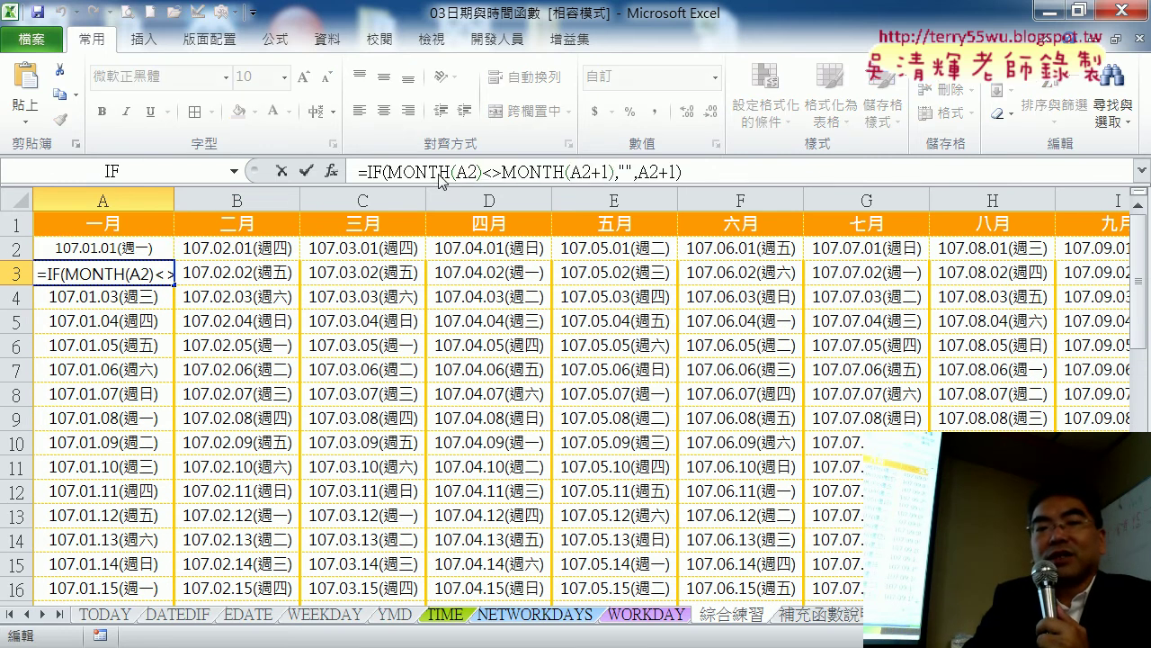
{"action": "right_click", "coordinate": [441, 180]}
{"action": "left_click", "coordinate": [495, 188]}
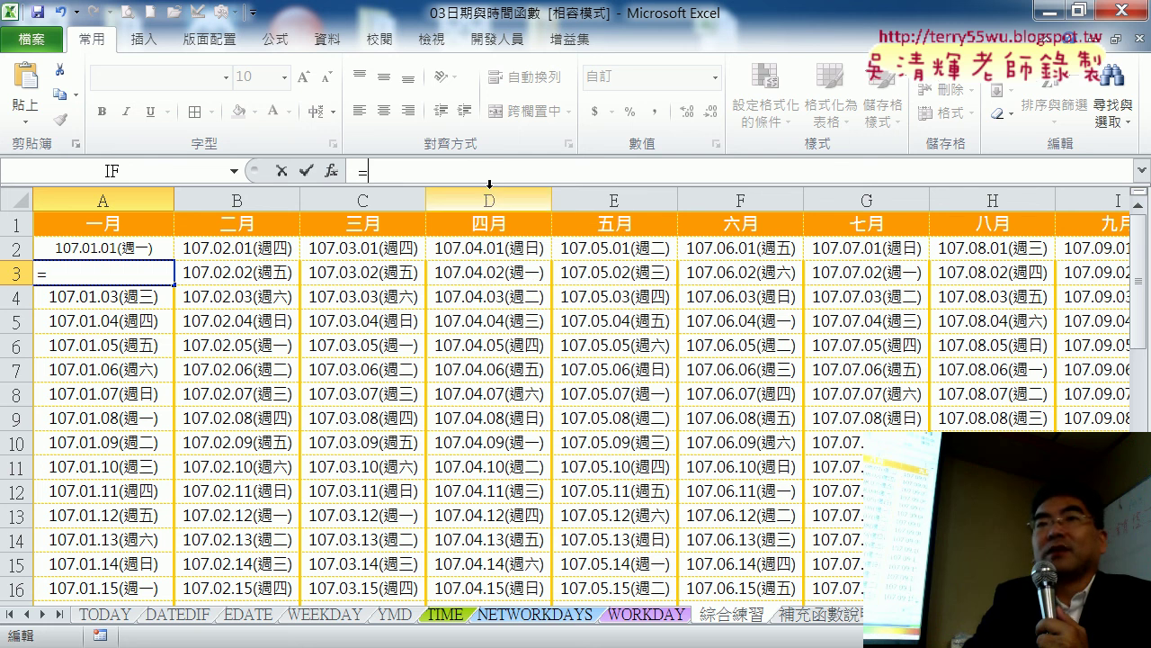
{"action": "left_click", "coordinate": [331, 170]}
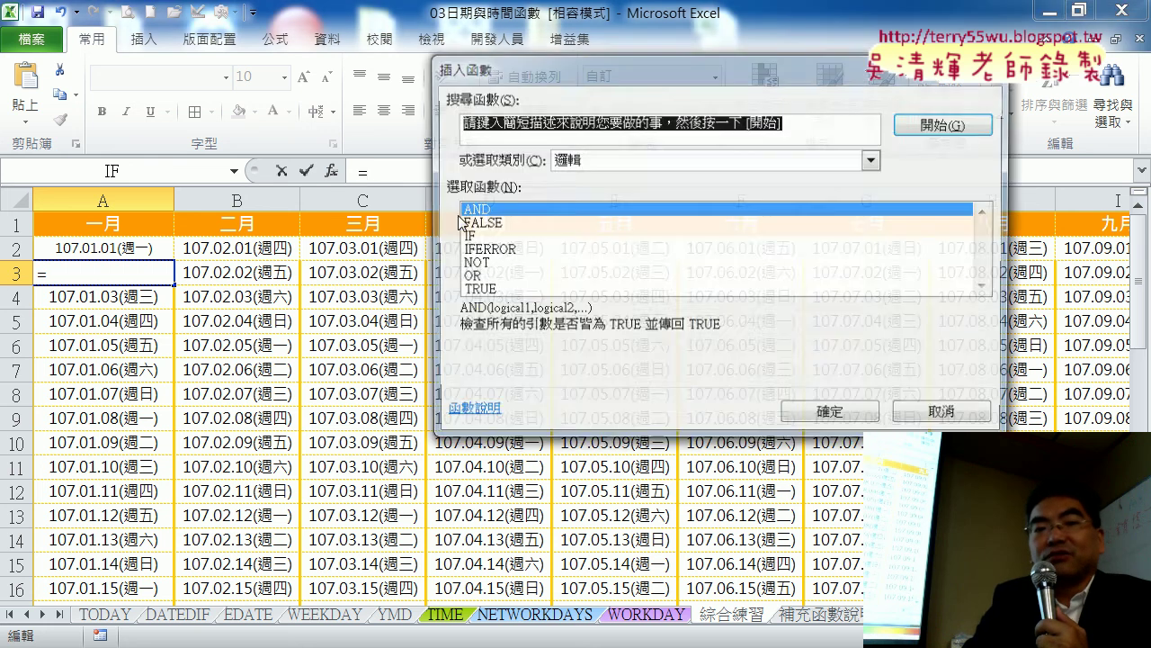
{"action": "left_click", "coordinate": [514, 258]}
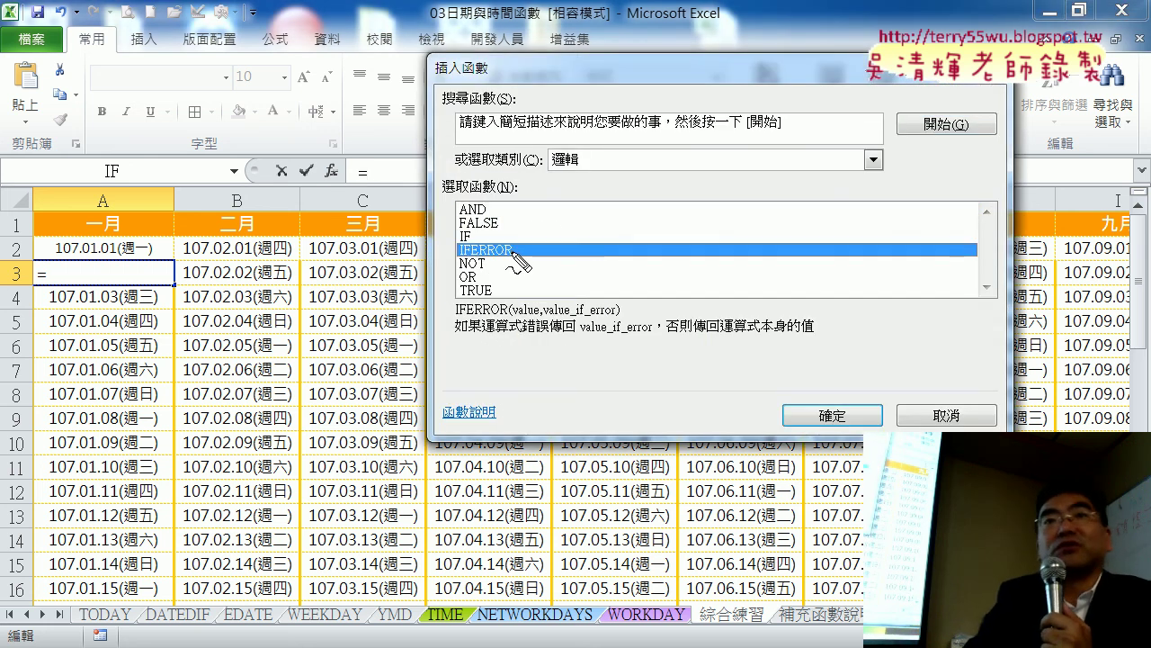
{"action": "mouse_move", "coordinate": [502, 266]}
{"action": "left_mouse_down"}
{"action": "mouse_move", "coordinate": [524, 257]}
{"action": "mouse_move", "coordinate": [508, 275]}
{"action": "left_mouse_up"}
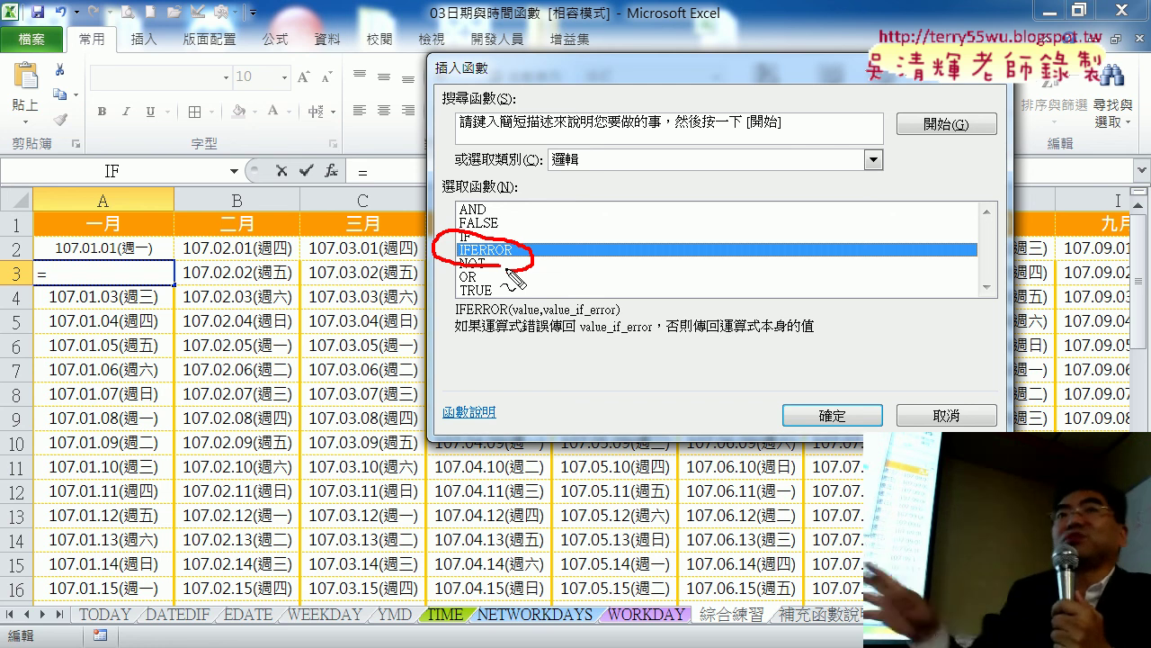
{"action": "key", "text": "Escape"}
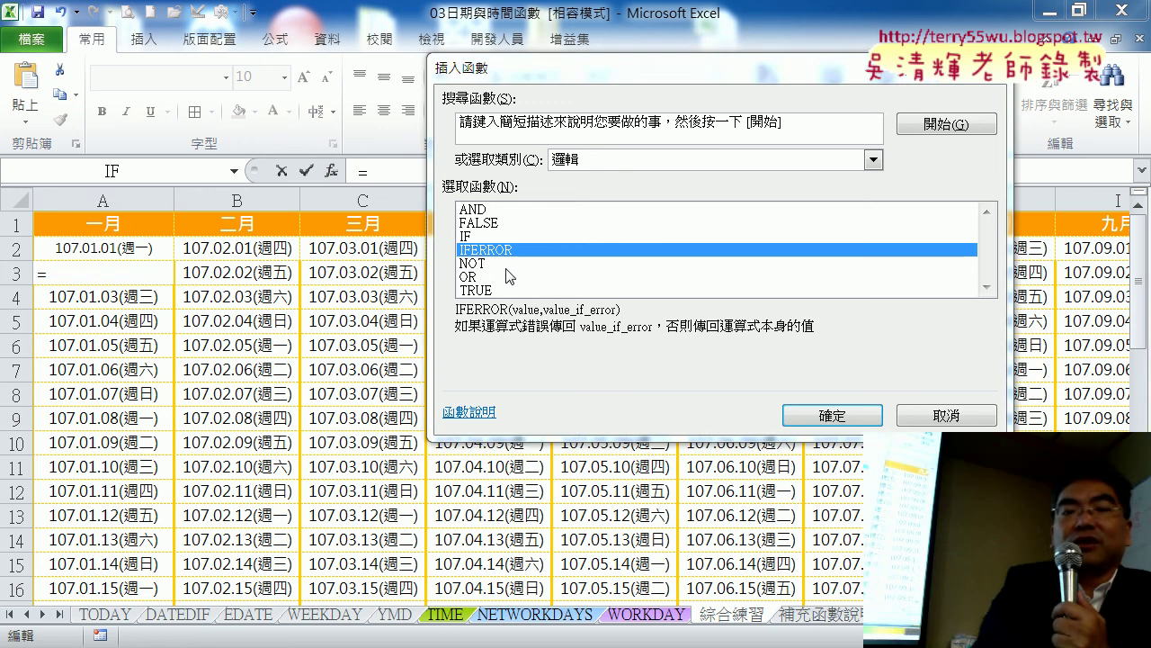
{"action": "left_click", "coordinate": [822, 415]}
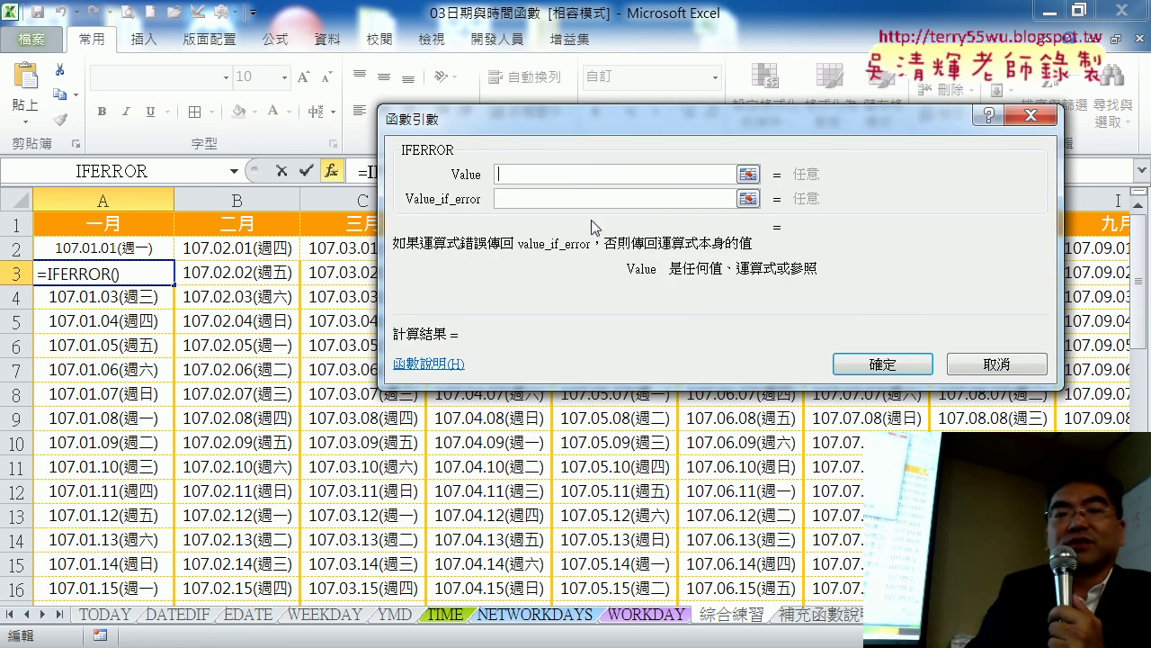
- Paste the IF formula as IFERROR's value with "" as the error result, and commit it in A3
{"action": "right_click", "coordinate": [571, 177]}
{"action": "left_click", "coordinate": [626, 237]}
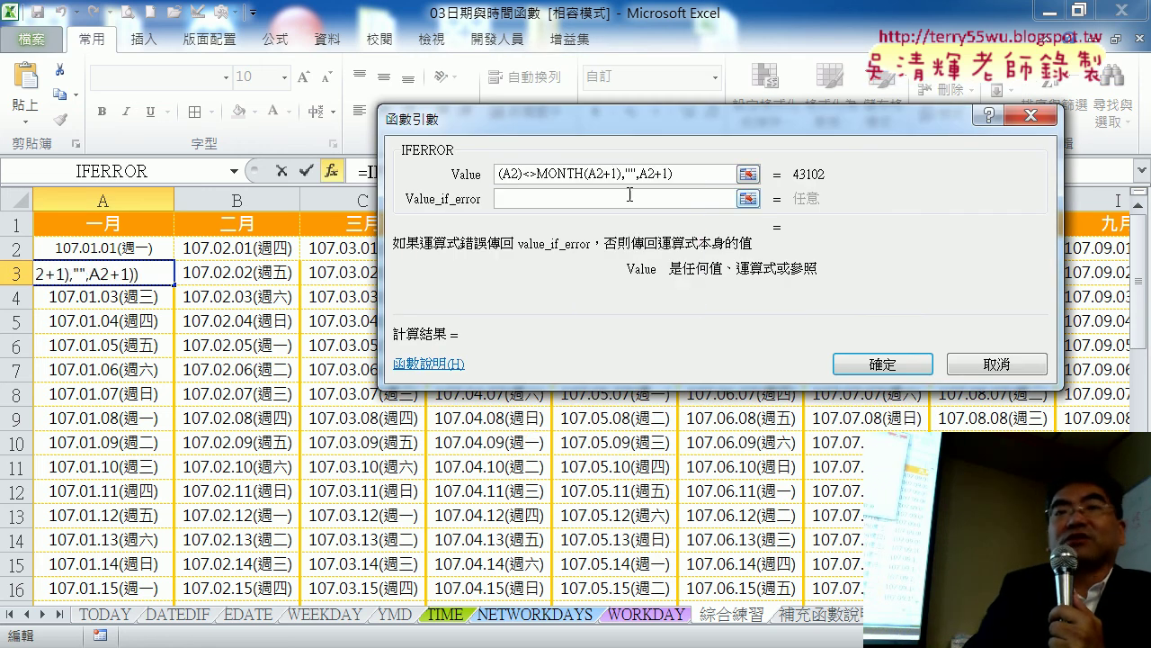
{"action": "left_click", "coordinate": [538, 200]}
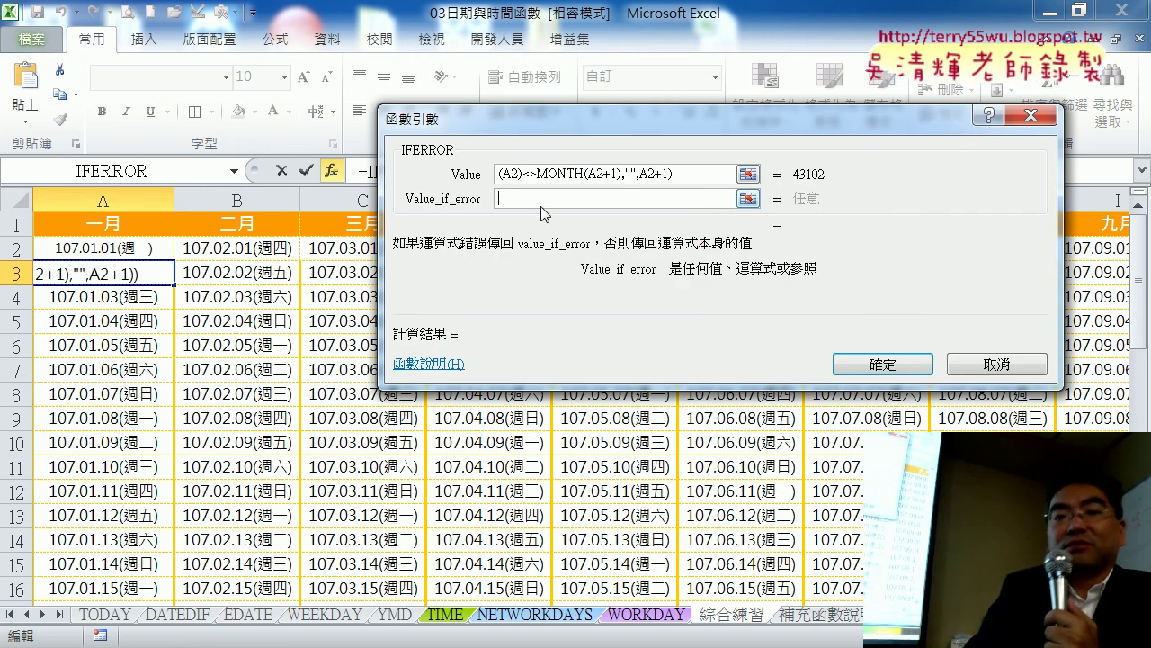
{"action": "type", "text": "\"\""}
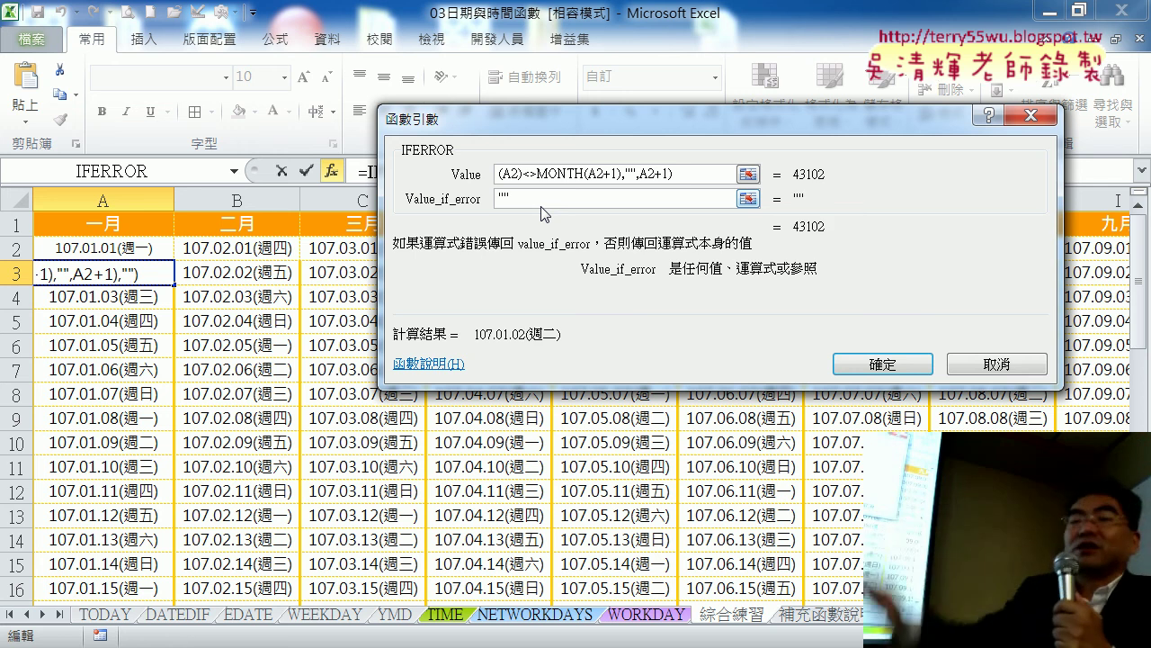
{"action": "left_click", "coordinate": [871, 375]}
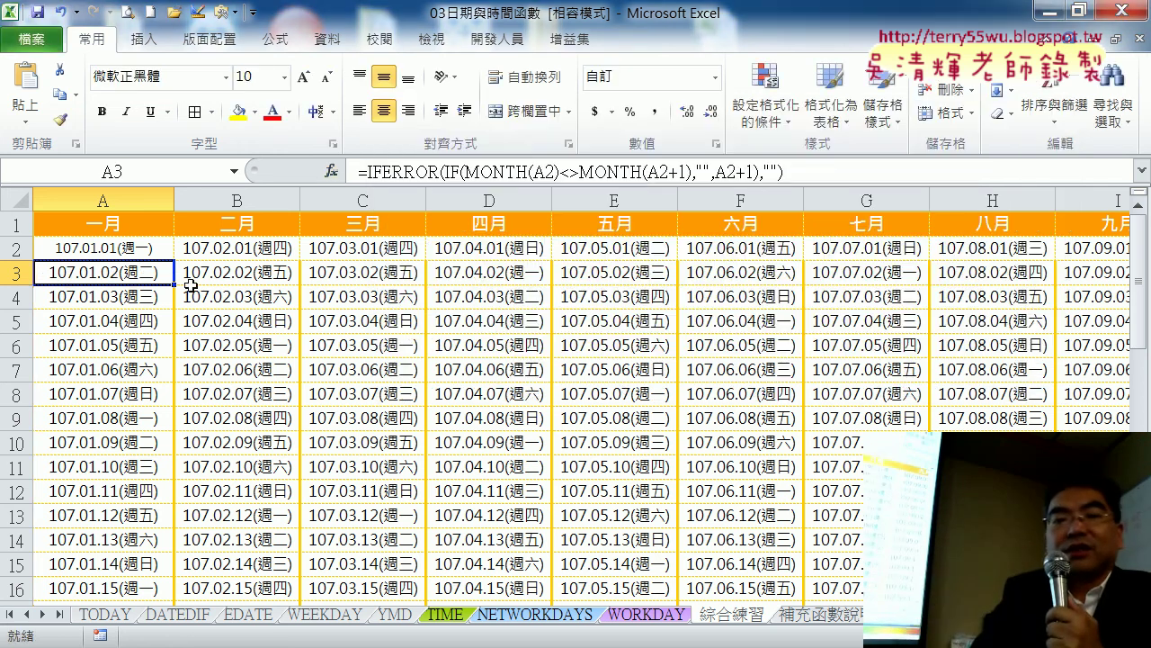
- Fill the IFERROR formula down to row 32 and across to column L
{"action": "left_click_drag", "start_coordinate": [176, 286], "coordinate": [150, 513]}
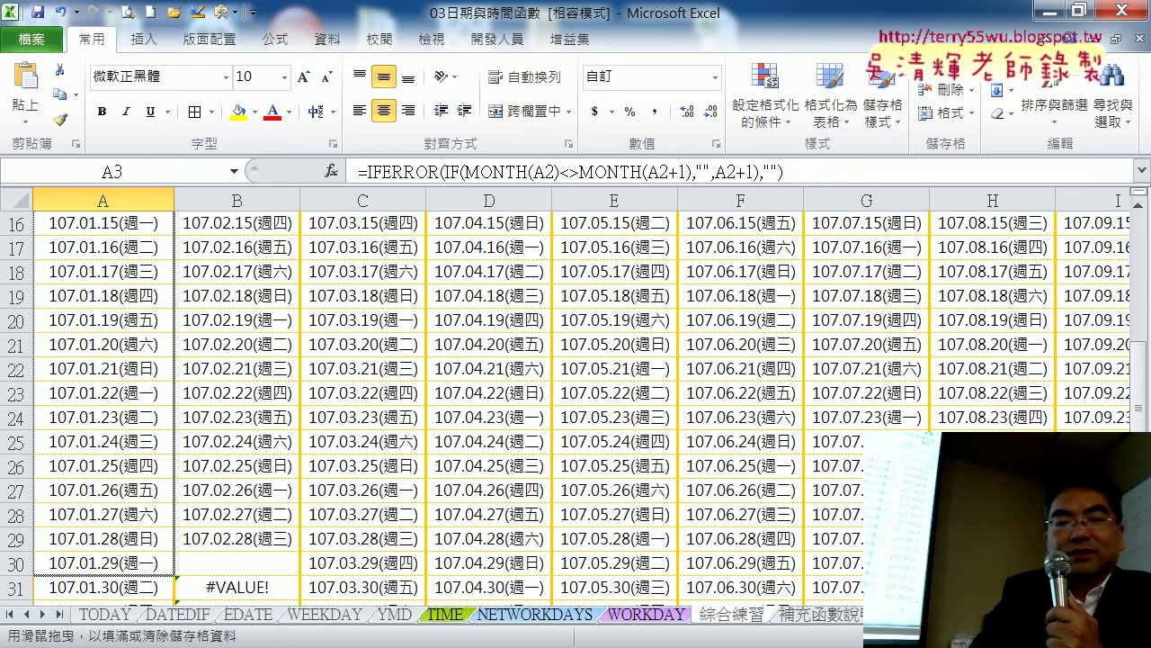
{"action": "mouse_move", "coordinate": [150, 514]}
{"action": "left_mouse_down"}
{"action": "mouse_move", "coordinate": [162, 563]}
{"action": "mouse_move", "coordinate": [297, 576]}
{"action": "left_mouse_up"}
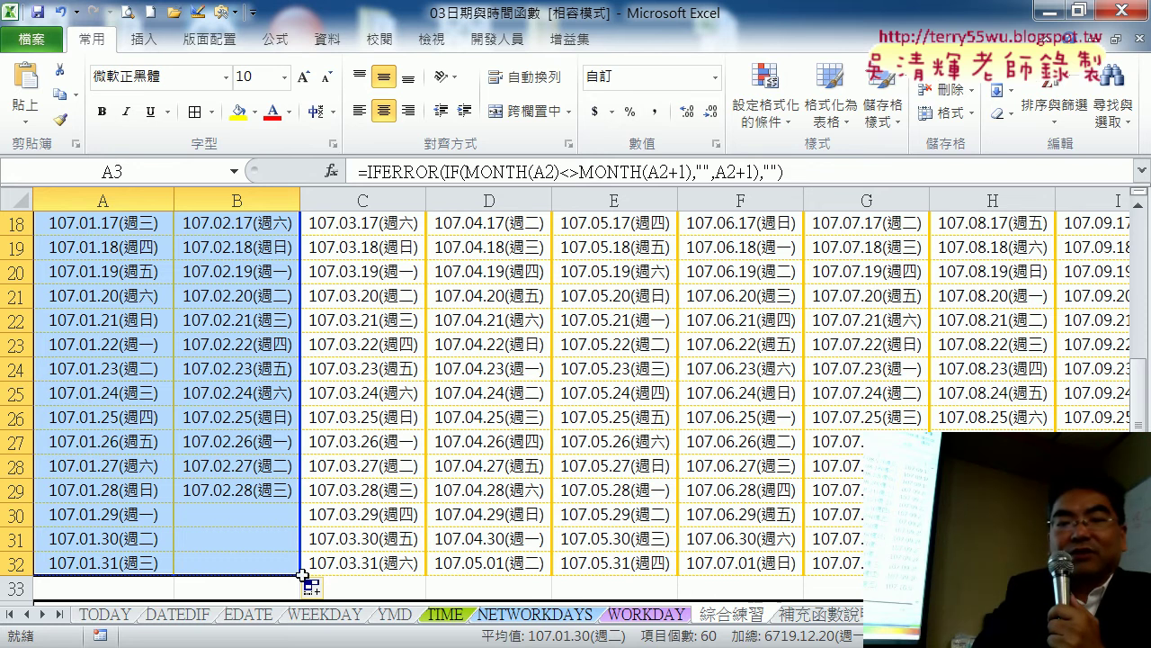
{"action": "left_click_drag", "start_coordinate": [296, 578], "coordinate": [989, 575]}
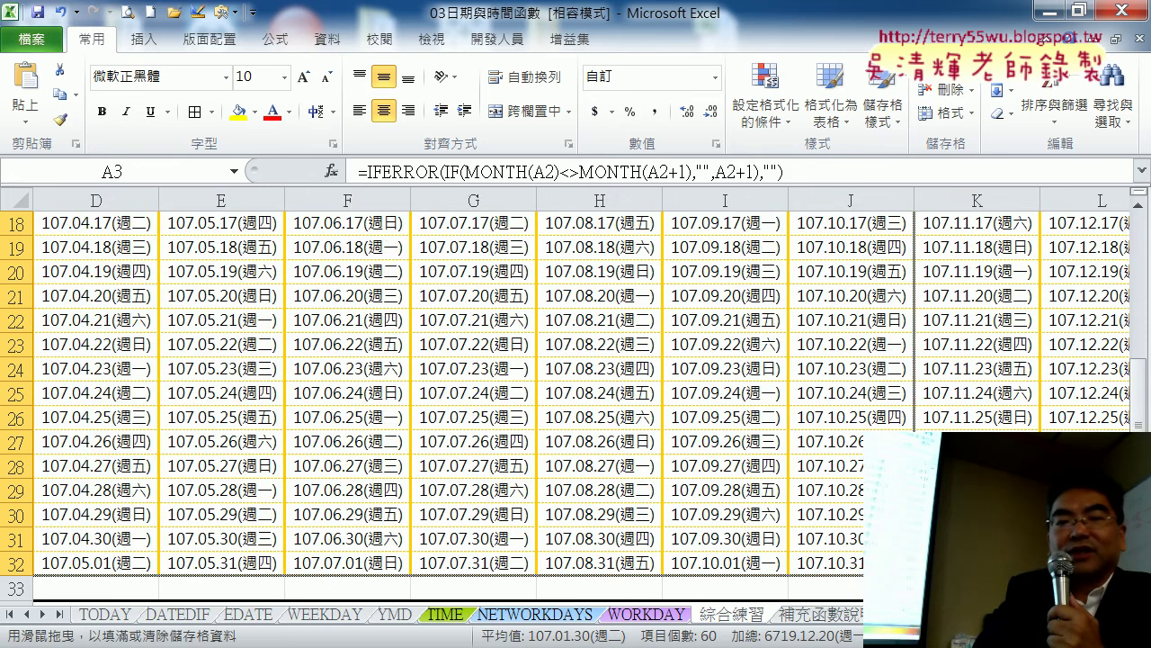
{"action": "left_click_drag", "start_coordinate": [900, 576], "coordinate": [989, 575]}
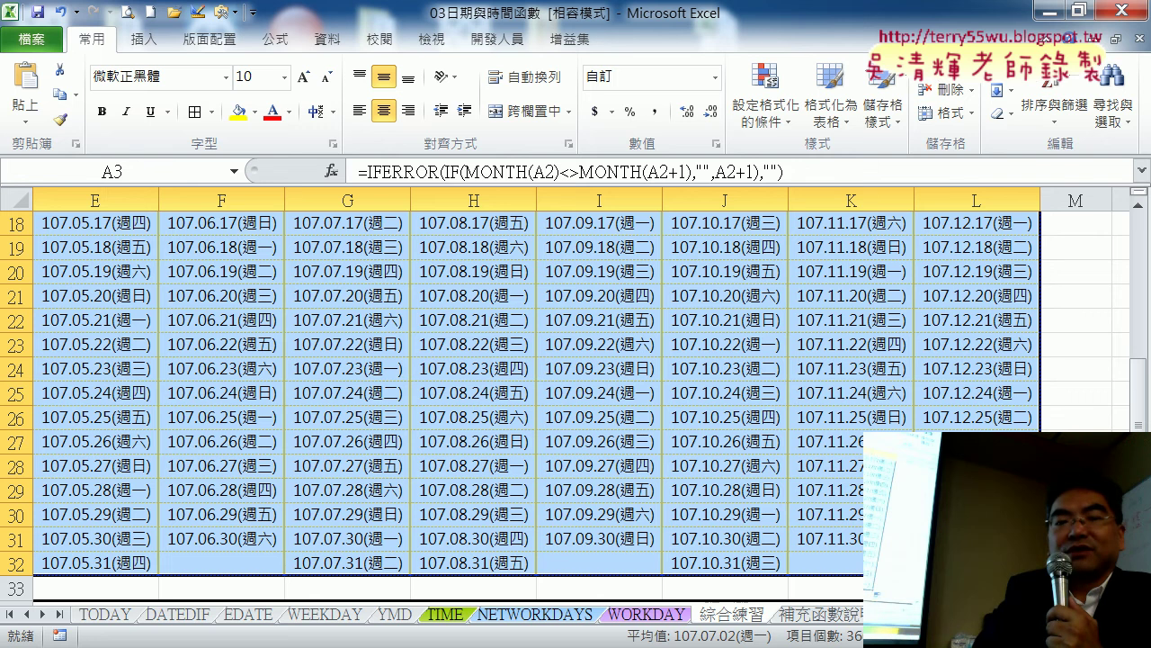
- Scroll back left to review the filled A3:L32 calendar range
{"action": "scroll", "coordinate": [580, 393], "scroll_direction": "left", "scroll_amount": 4}
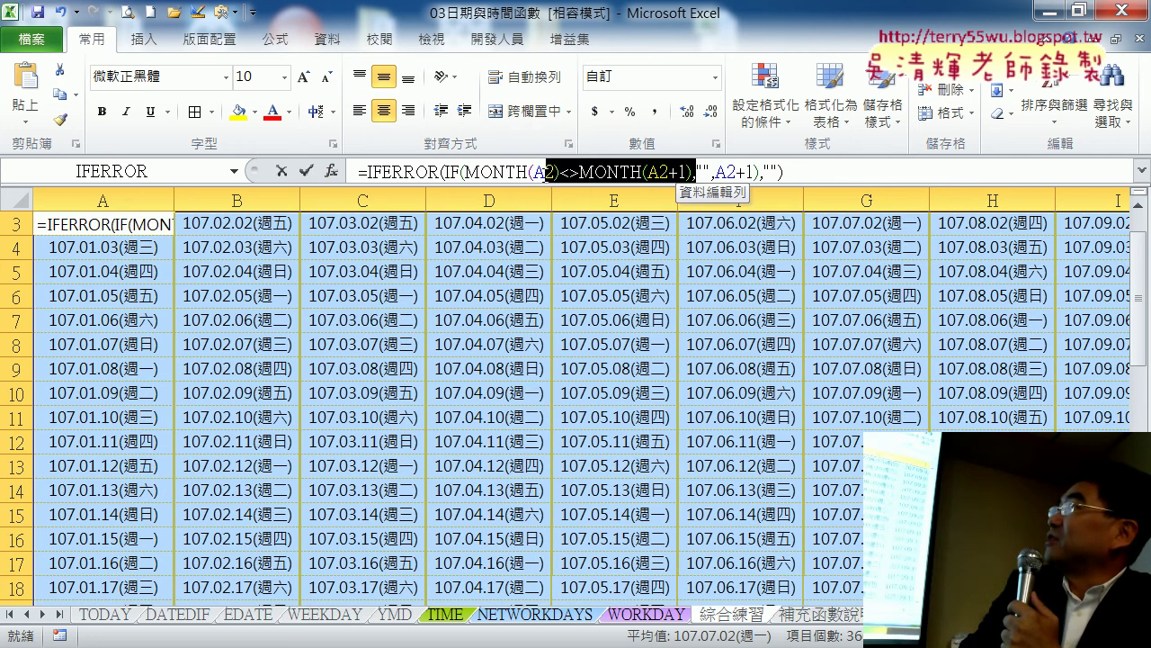
- Highlight the MONTH comparison in A3's formula, leave it unchanged, and switch to PowerPoint
{"action": "left_click_drag", "start_coordinate": [695, 171], "coordinate": [467, 173]}
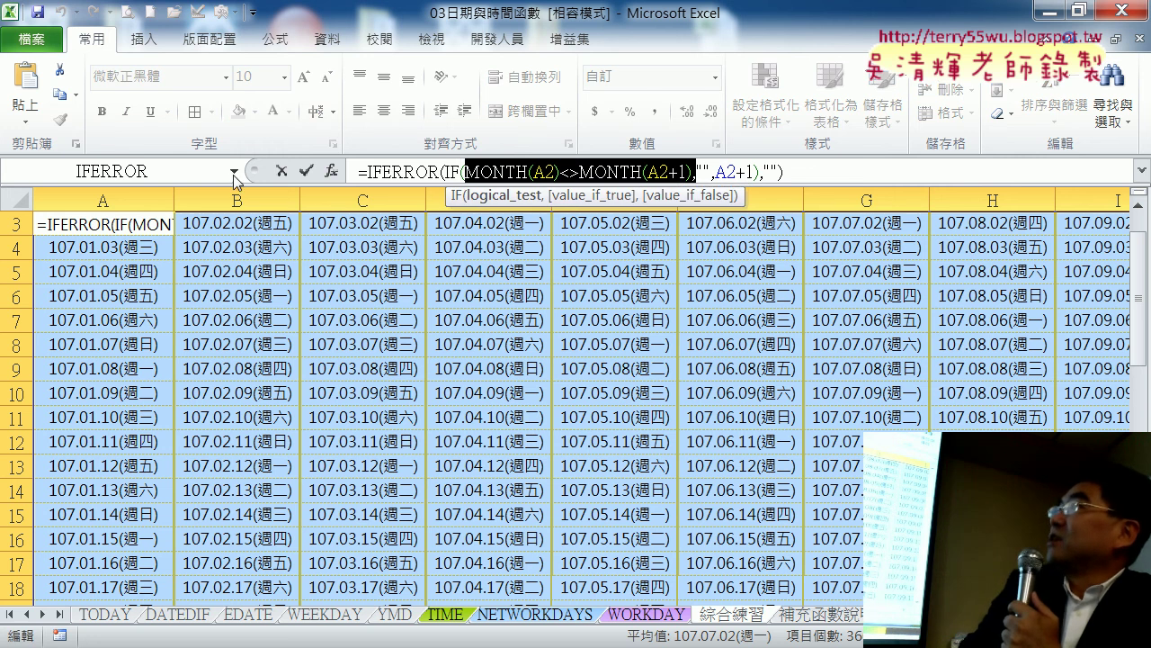
{"action": "left_click", "coordinate": [277, 171]}
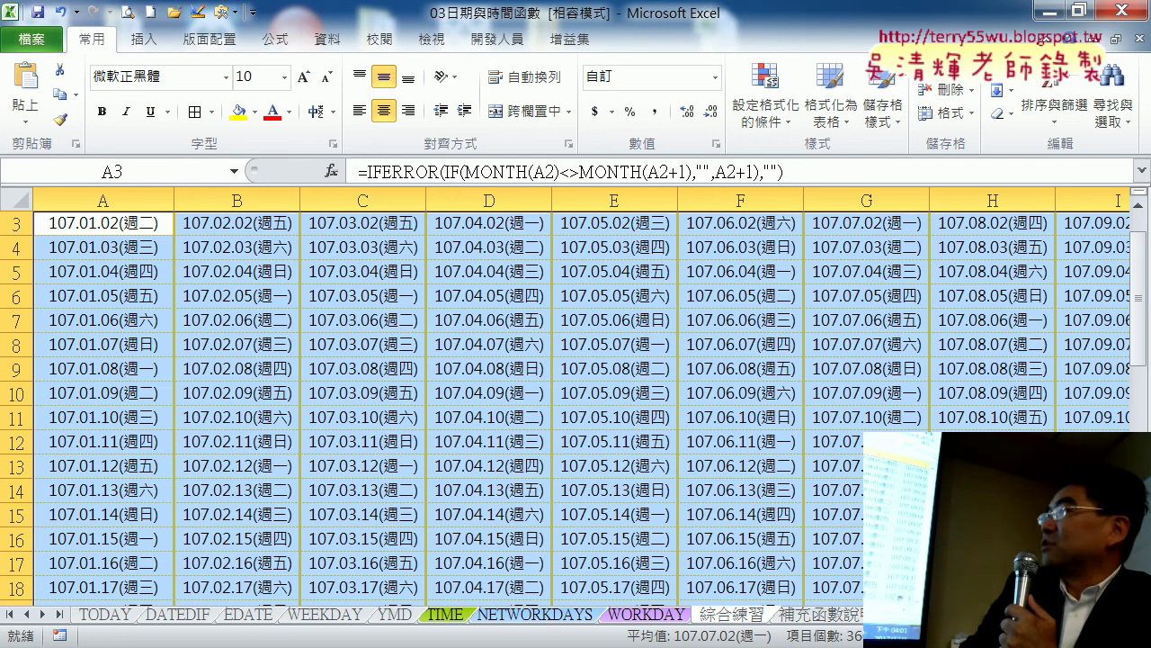
{"action": "key", "text": "alt+Tab"}
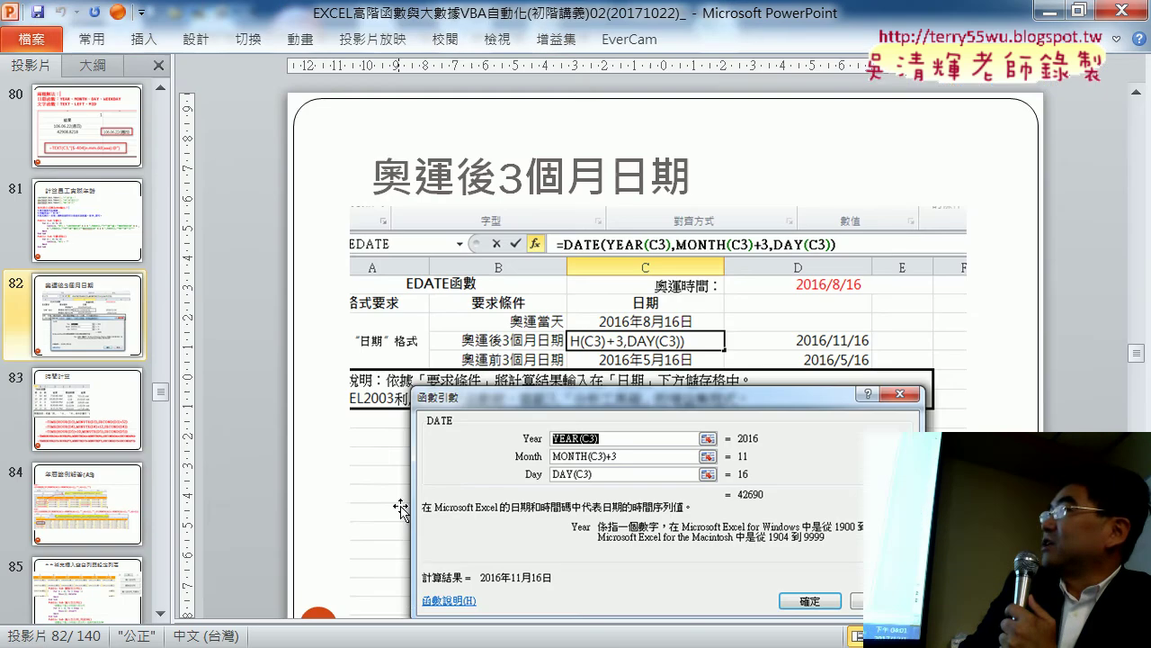
- Go to slide 84 and select the picture of the IFERROR and ISERROR answer formulas
{"action": "scroll", "coordinate": [405, 491], "scroll_direction": "down", "scroll_amount": 3}
{"action": "scroll", "coordinate": [405, 490], "scroll_direction": "down", "scroll_amount": 3}
{"action": "scroll", "coordinate": [405, 490], "scroll_direction": "down", "scroll_amount": 5}
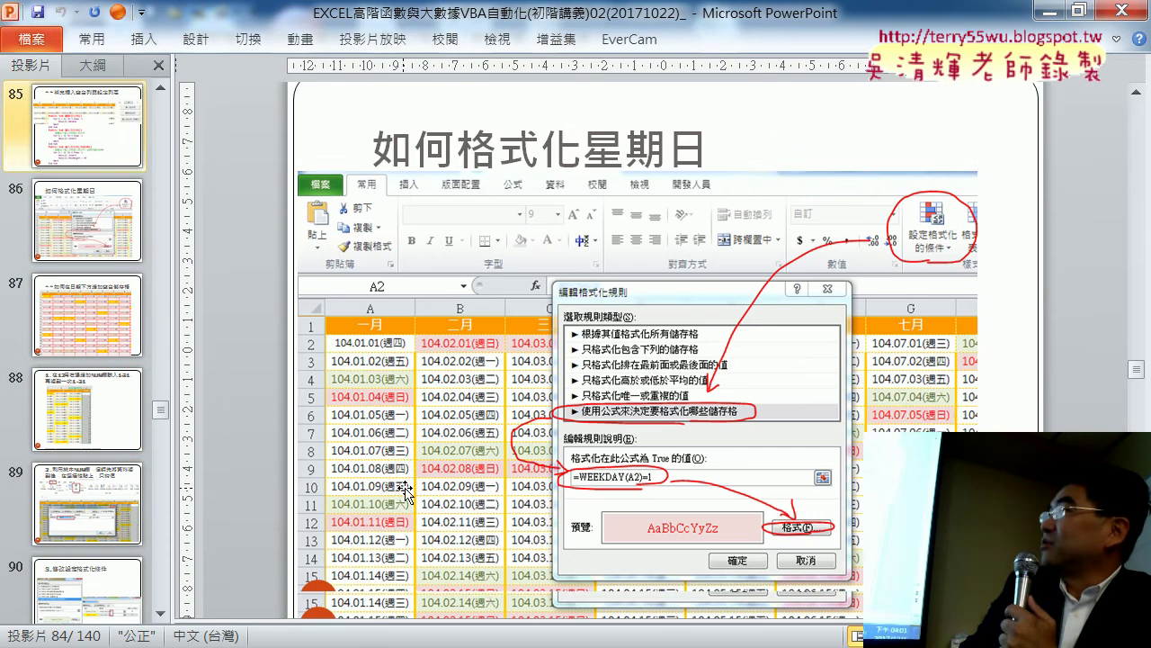
{"action": "scroll", "coordinate": [405, 490], "scroll_direction": "up", "scroll_amount": 3}
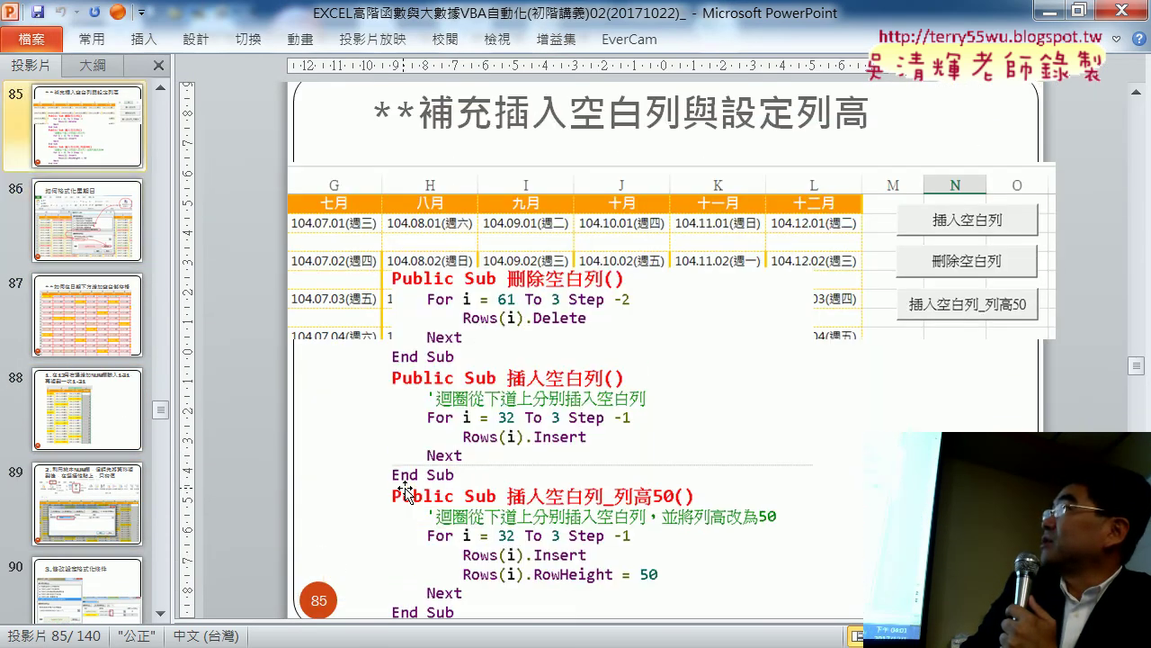
{"action": "scroll", "coordinate": [405, 490], "scroll_direction": "down", "scroll_amount": 3}
{"action": "scroll", "coordinate": [405, 491], "scroll_direction": "down", "scroll_amount": 3}
{"action": "scroll", "coordinate": [404, 490], "scroll_direction": "up", "scroll_amount": 3}
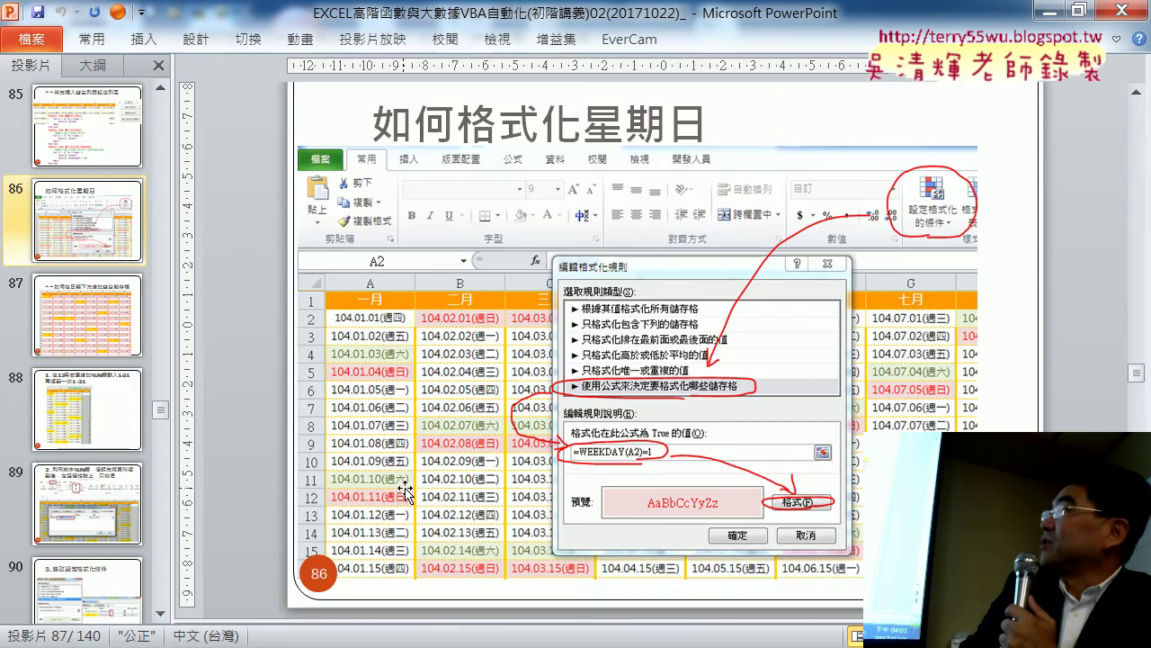
{"action": "scroll", "coordinate": [405, 490], "scroll_direction": "up", "scroll_amount": 3}
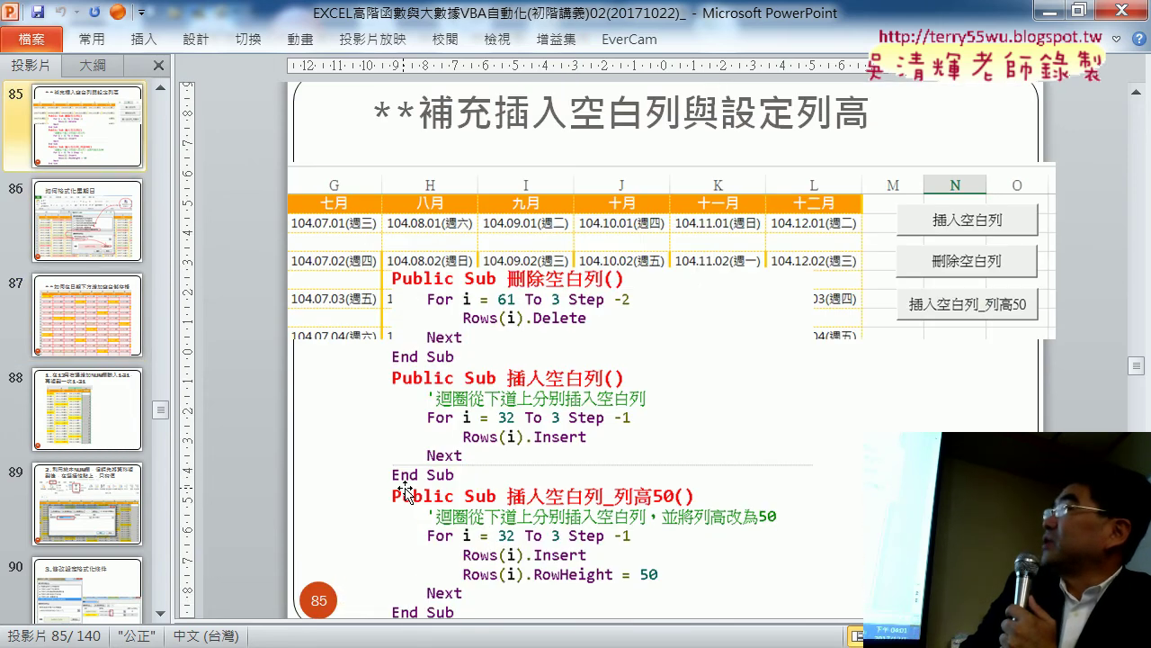
{"action": "scroll", "coordinate": [404, 490], "scroll_direction": "up", "scroll_amount": 1}
{"action": "scroll", "coordinate": [405, 490], "scroll_direction": "up", "scroll_amount": 3}
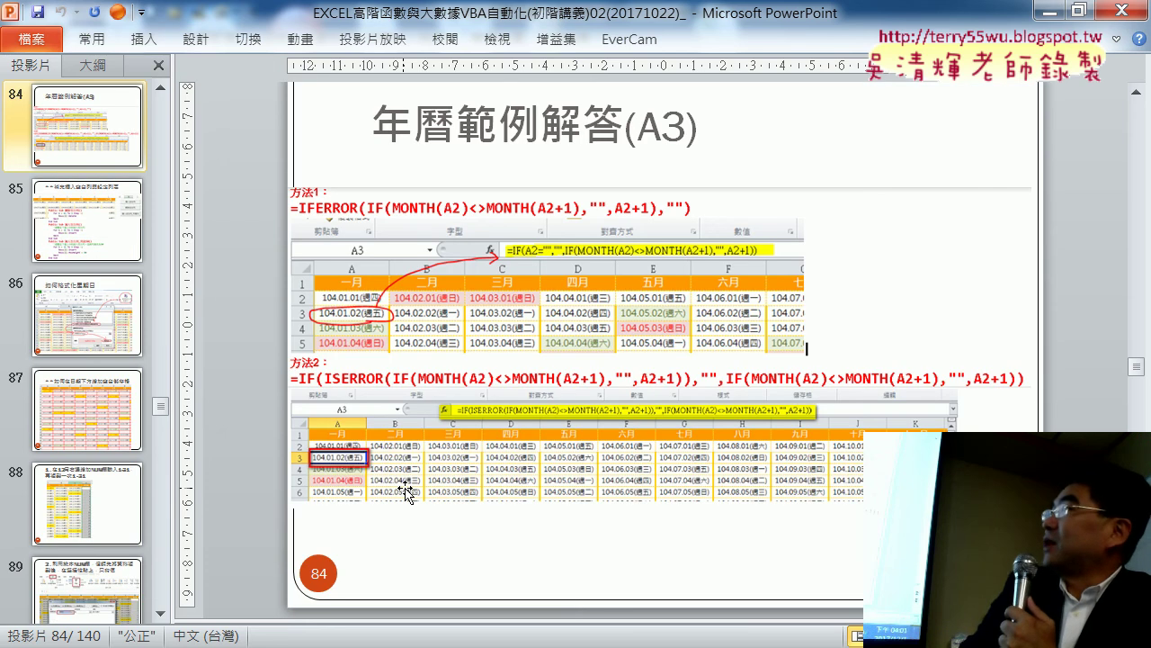
{"action": "left_click", "coordinate": [437, 214]}
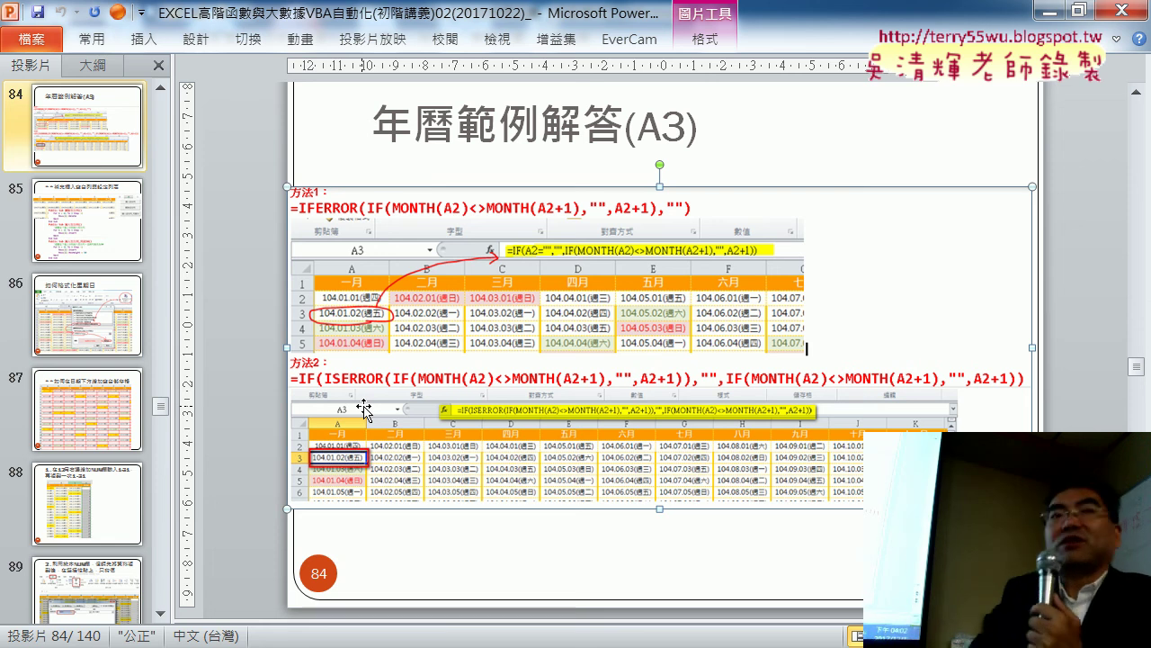
- Scroll down past slide 85 to slide 86 on formatting Sundays with =WEEKDAY(A2)=1
{"action": "scroll", "coordinate": [369, 416], "scroll_direction": "down", "scroll_amount": 2}
{"action": "scroll", "coordinate": [369, 418], "scroll_direction": "down", "scroll_amount": 1}
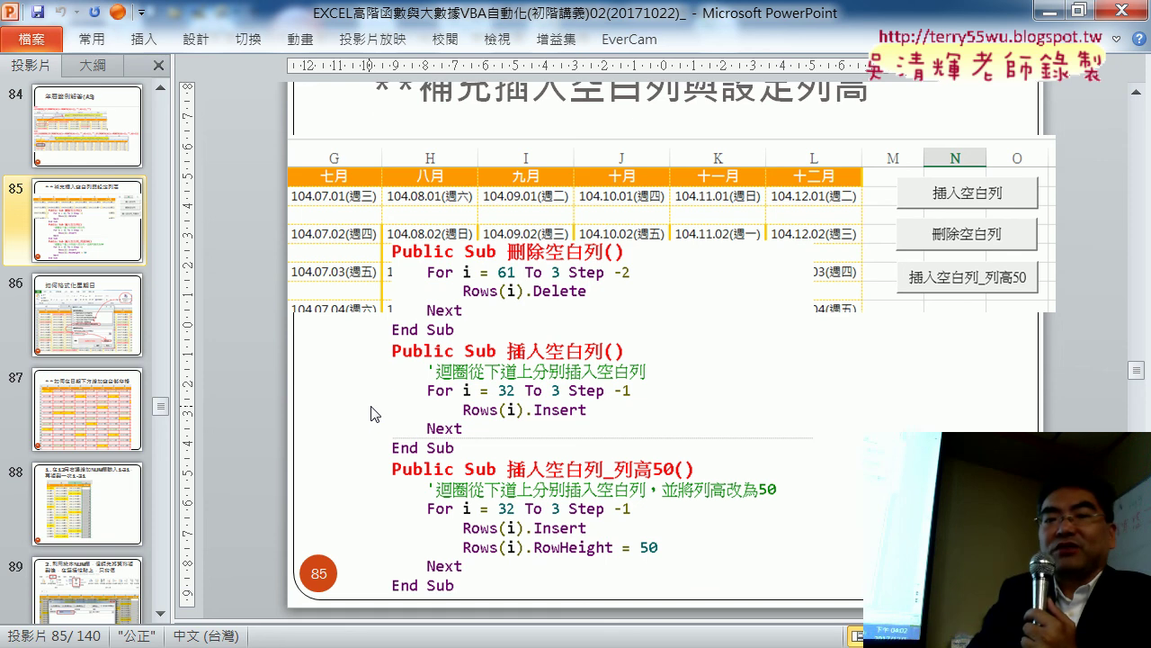
{"action": "scroll", "coordinate": [371, 409], "scroll_direction": "down", "scroll_amount": 2}
{"action": "scroll", "coordinate": [371, 409], "scroll_direction": "down", "scroll_amount": 1}
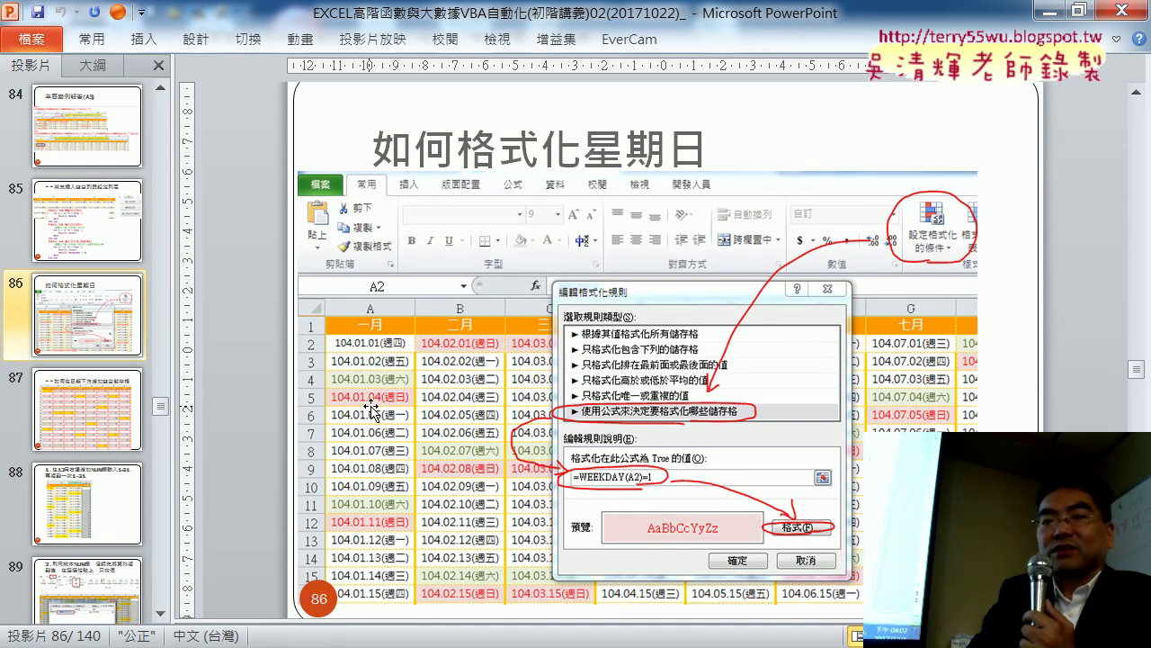
{"action": "scroll", "coordinate": [372, 409], "scroll_direction": "down", "scroll_amount": 1}
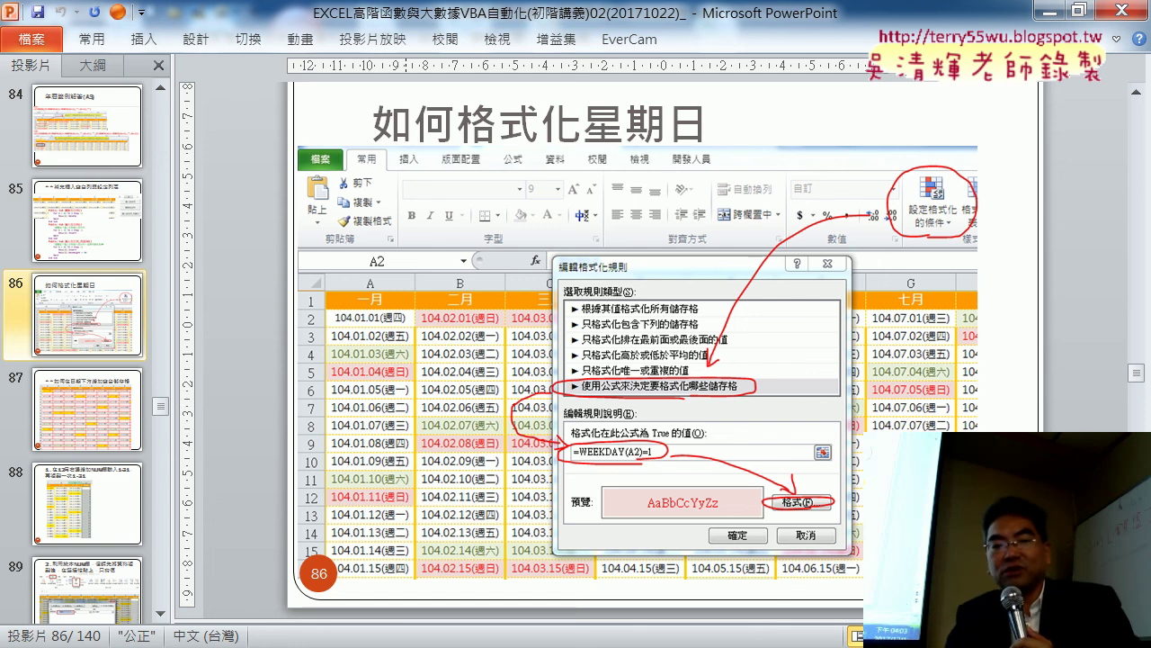
- Return to the Excel workbook and open the WEEKDAY sheet with its dates and parameters
{"action": "left_click", "coordinate": [372, 555]}
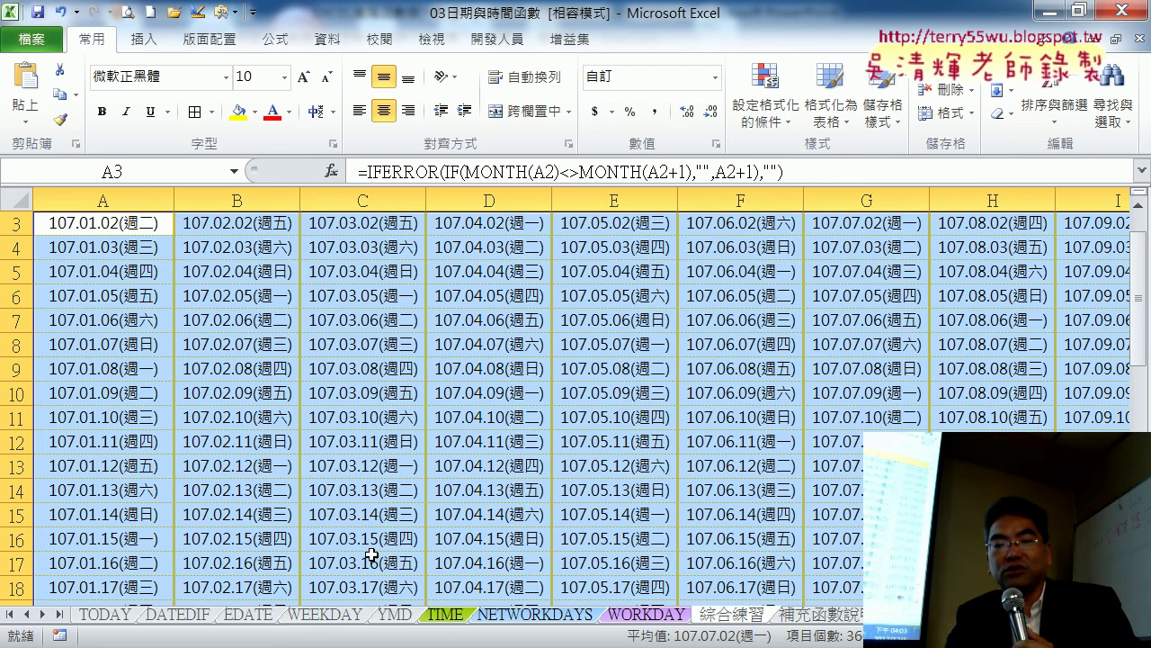
{"action": "left_click", "coordinate": [337, 616]}
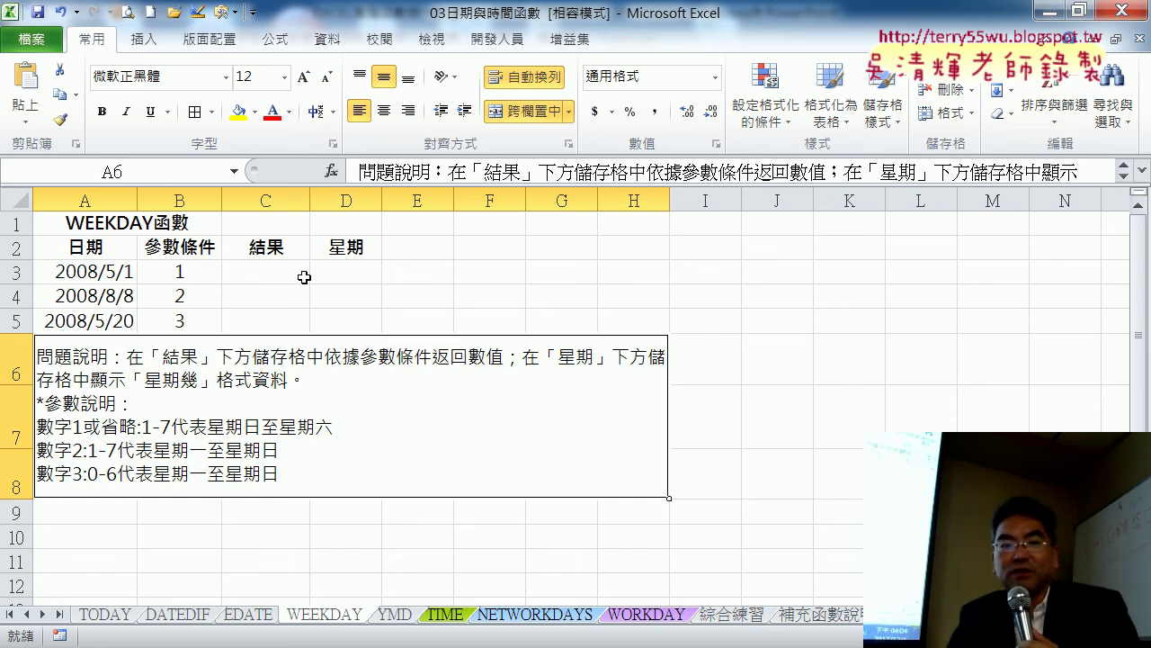
- Insert =WEEKDAY(A3) into C3 from the 日期及時間 functions, returning 5 for 2008/5/1
{"action": "left_click", "coordinate": [109, 272]}
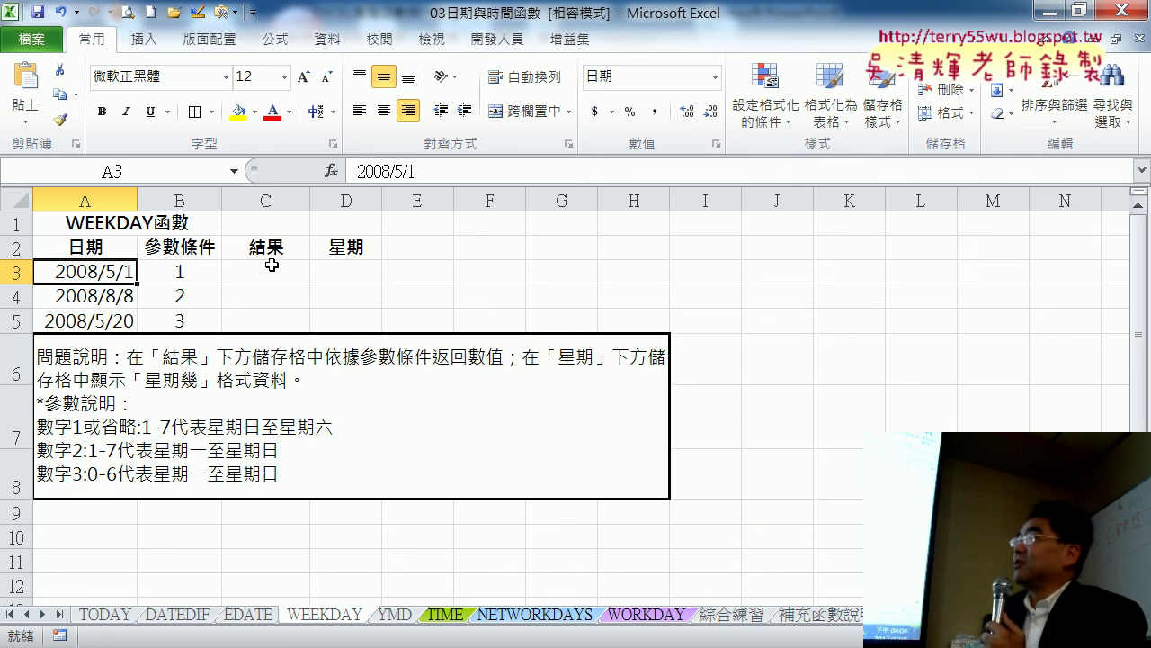
{"action": "left_click", "coordinate": [273, 267]}
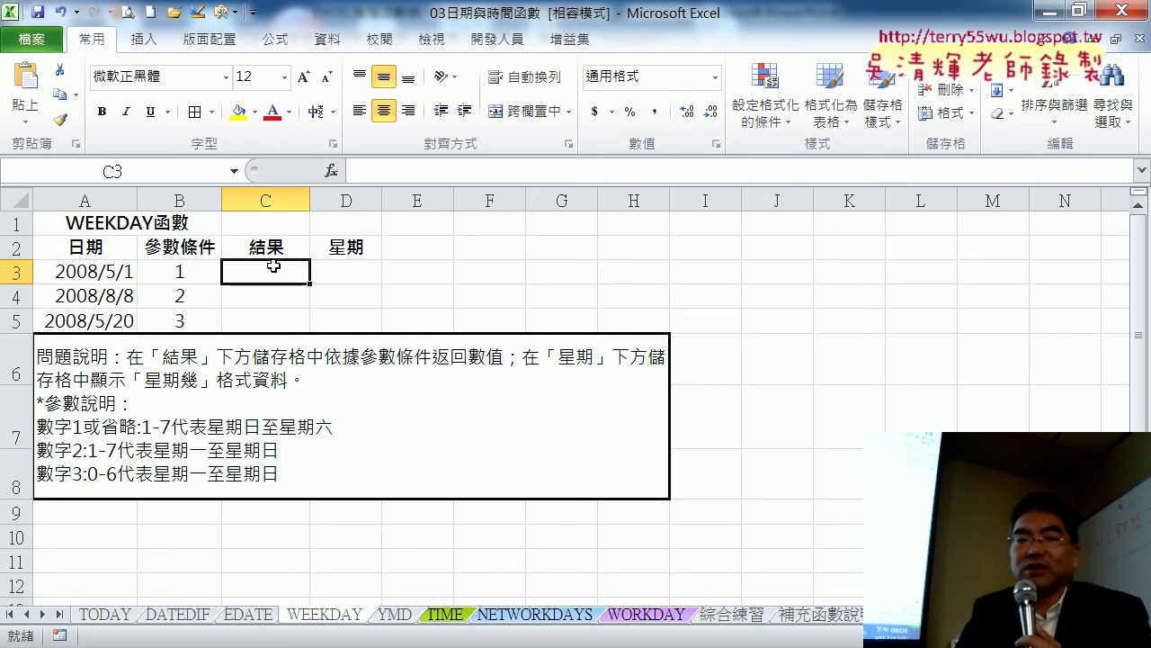
{"action": "left_click", "coordinate": [332, 171]}
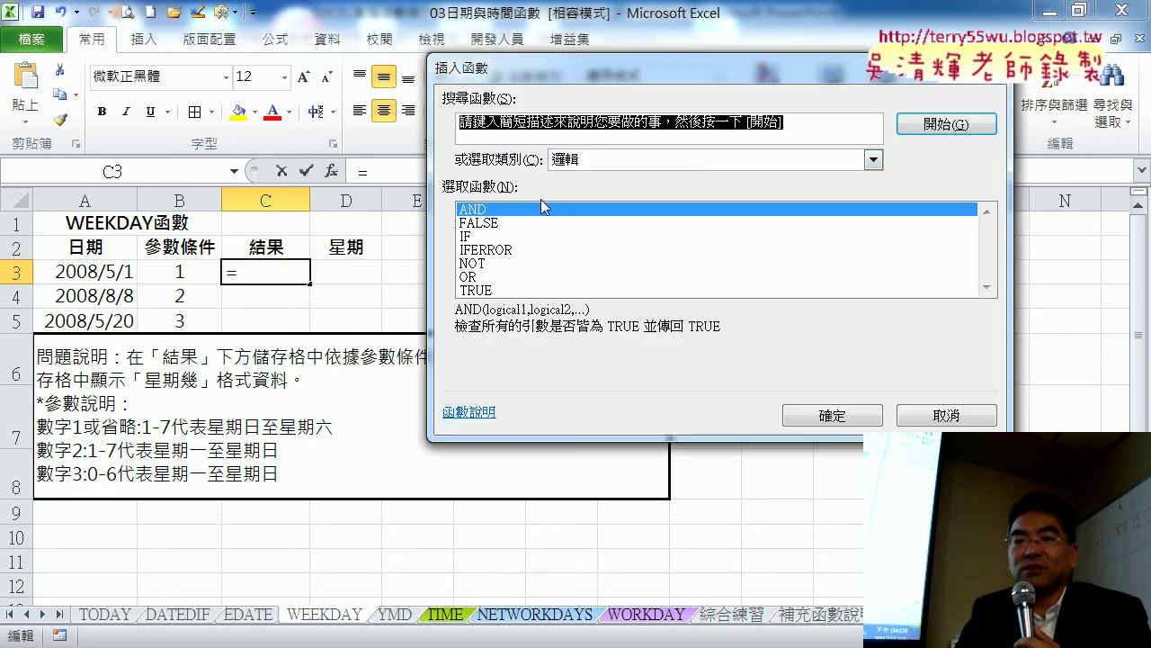
{"action": "left_click", "coordinate": [693, 159]}
{"action": "left_click", "coordinate": [693, 215]}
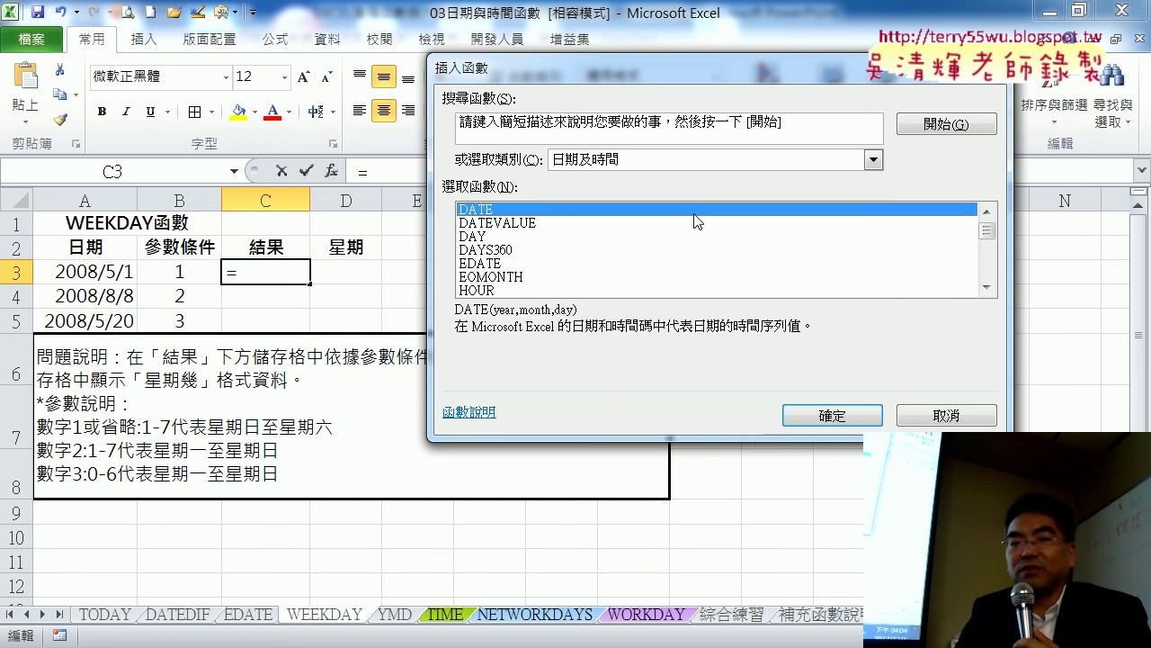
{"action": "left_click_drag", "start_coordinate": [996, 231], "coordinate": [996, 262]}
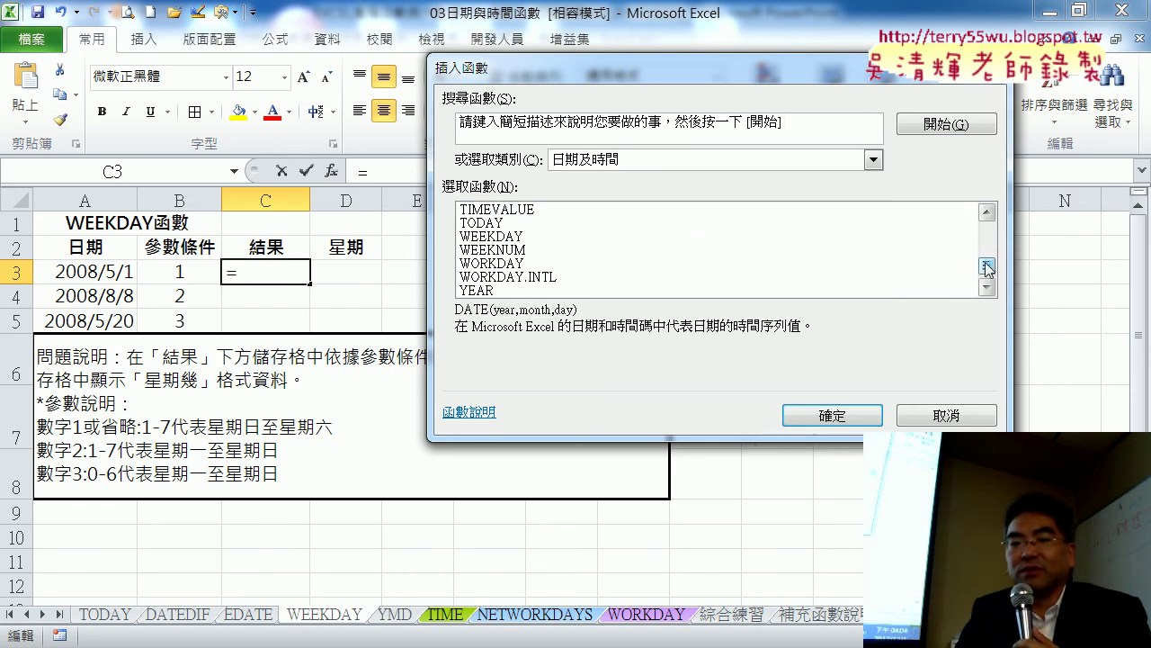
{"action": "double_click", "coordinate": [514, 236]}
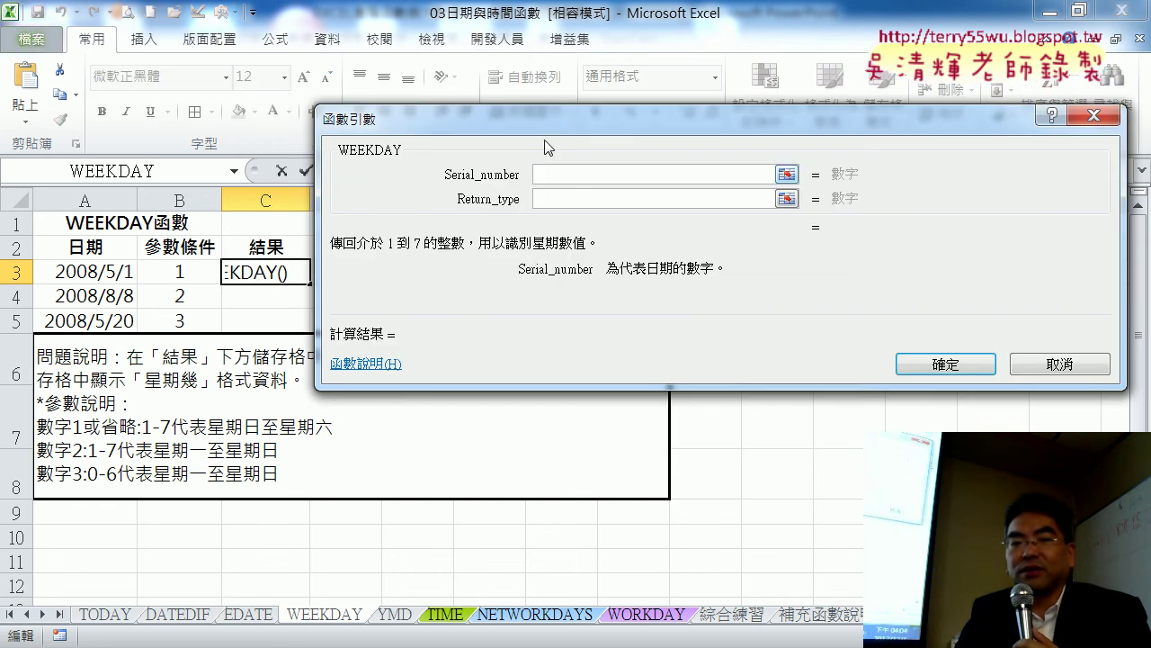
{"action": "left_click_drag", "start_coordinate": [561, 130], "coordinate": [683, 137]}
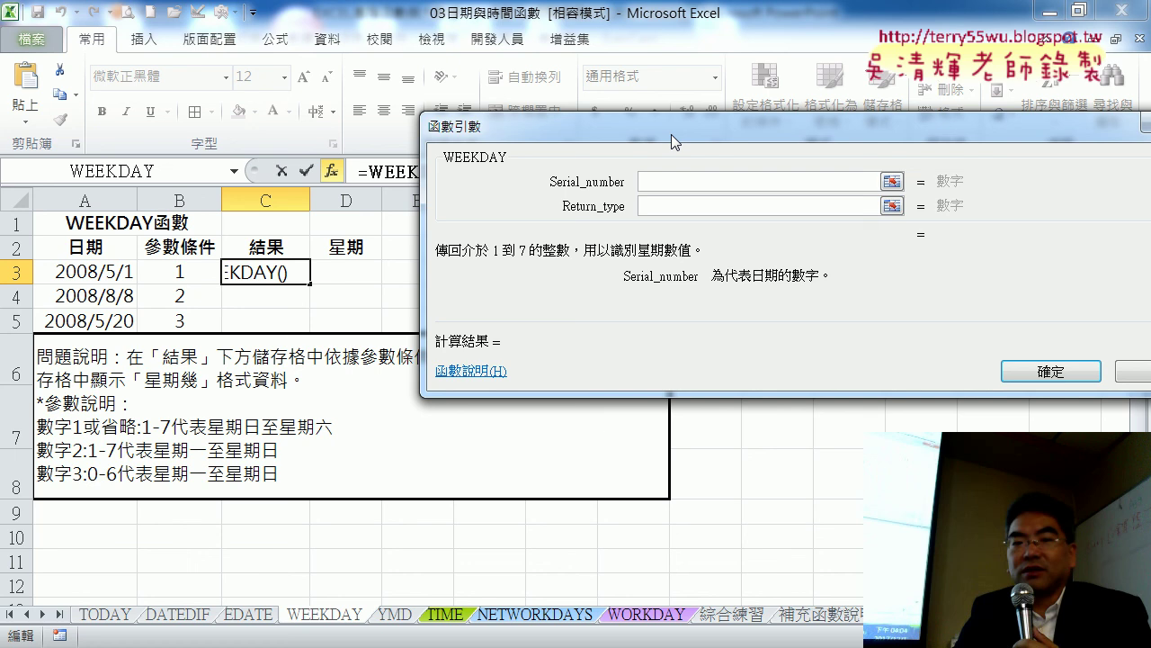
{"action": "left_click", "coordinate": [93, 277]}
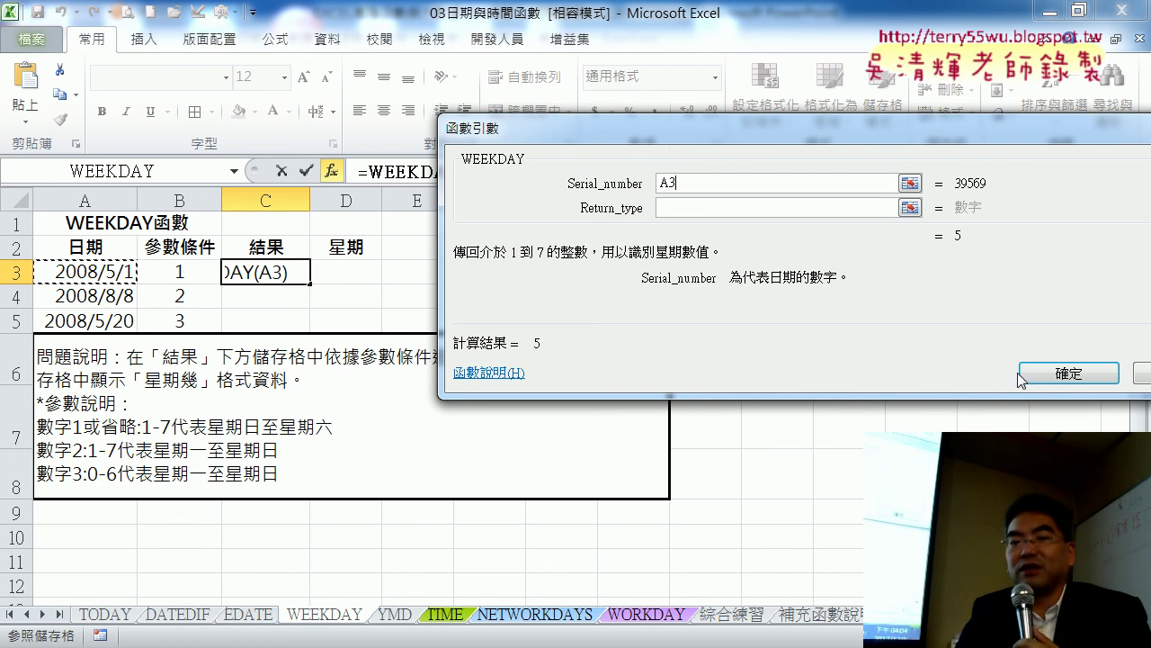
{"action": "left_click", "coordinate": [1069, 372]}
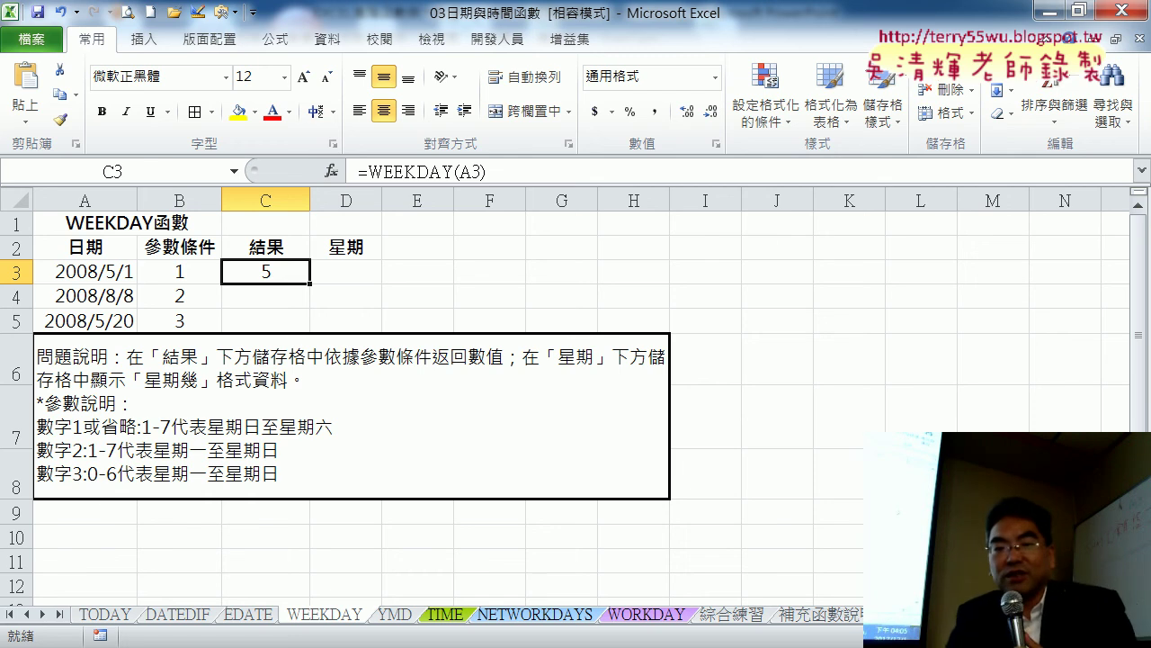
- Switch to the 綜合練習 sheet and inspect the IFERROR date formula in A7
{"action": "left_click", "coordinate": [730, 617]}
{"action": "scroll", "coordinate": [684, 557], "scroll_direction": "up", "scroll_amount": 1}
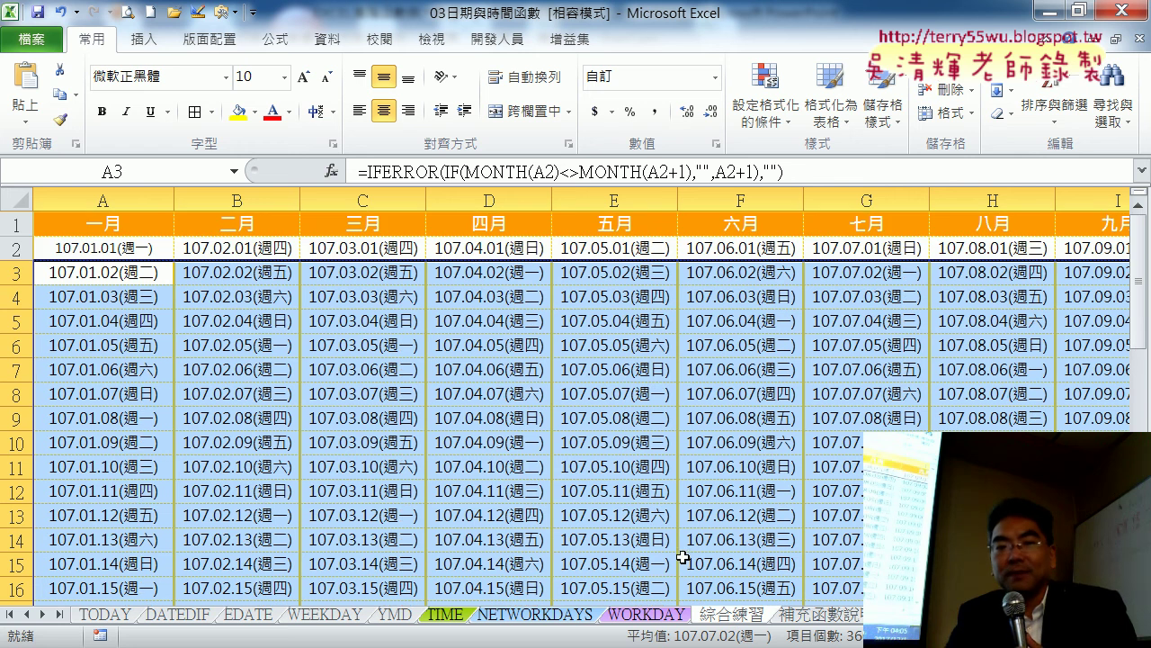
{"action": "left_click", "coordinate": [79, 245]}
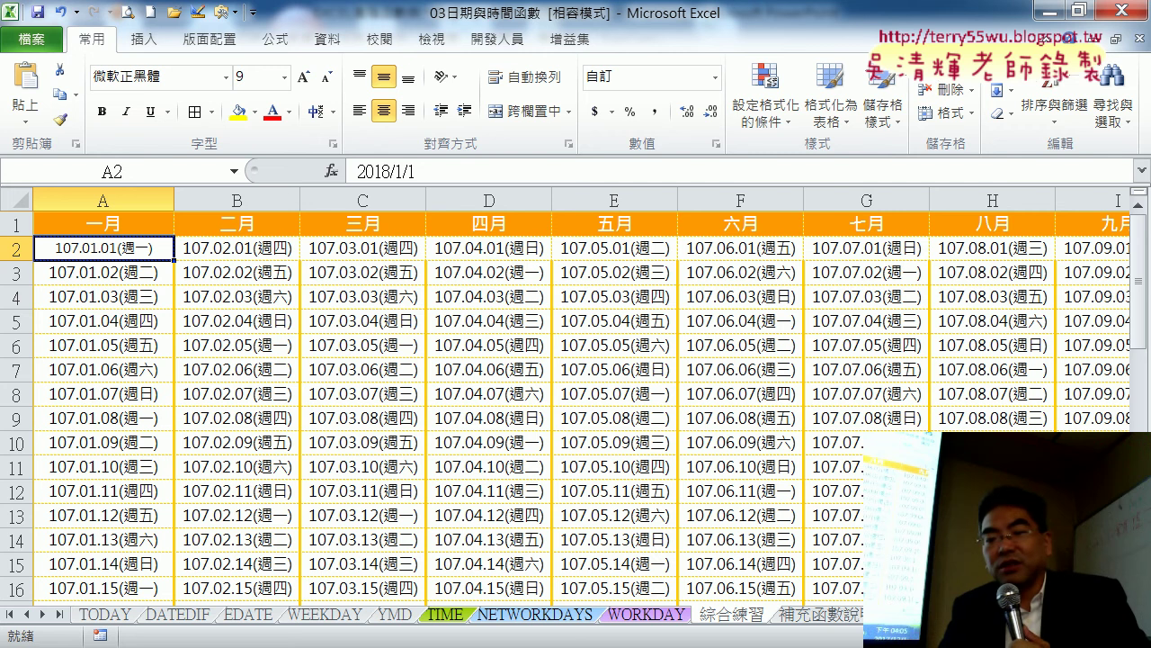
{"action": "scroll", "coordinate": [574, 397], "scroll_direction": "down", "scroll_amount": 1}
{"action": "scroll", "coordinate": [574, 397], "scroll_direction": "down", "scroll_amount": 2}
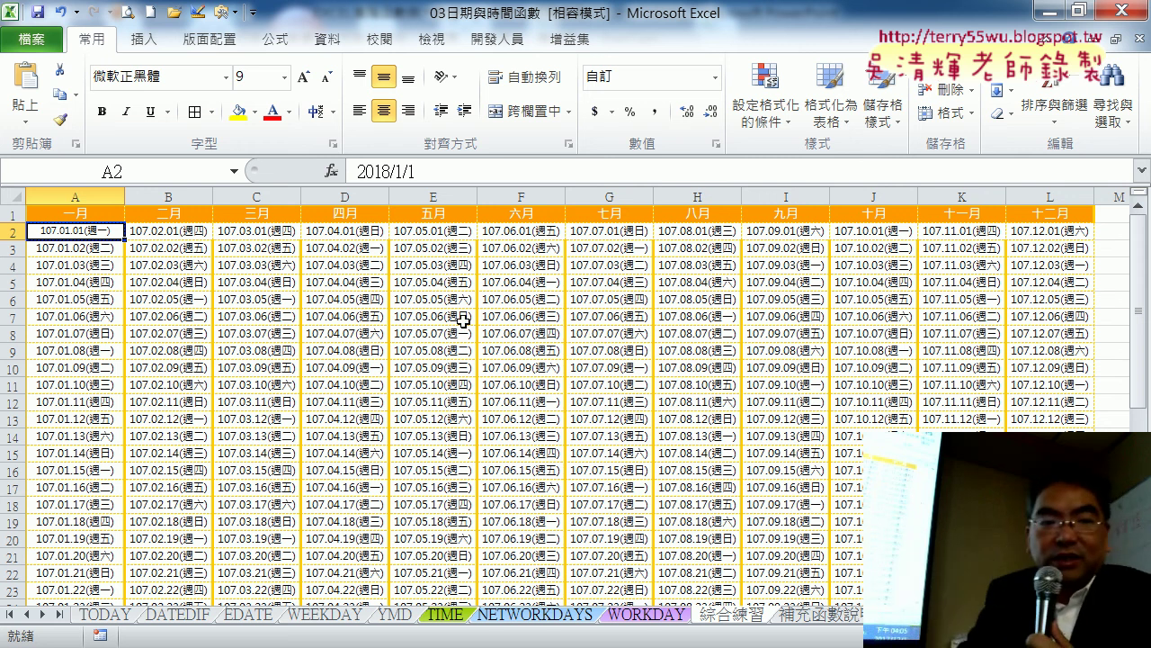
{"action": "left_click", "coordinate": [70, 320]}
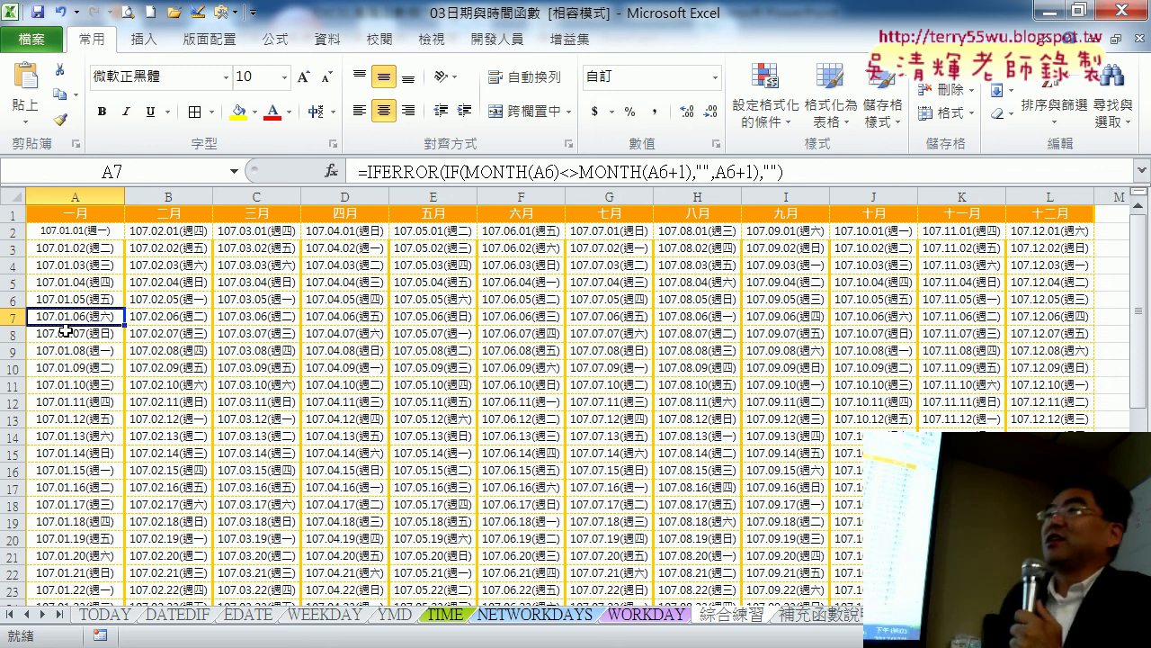
- Select the calendar from A2 through L32 and open 設定格式化的條件 on the Home tab
{"action": "left_click", "coordinate": [79, 230]}
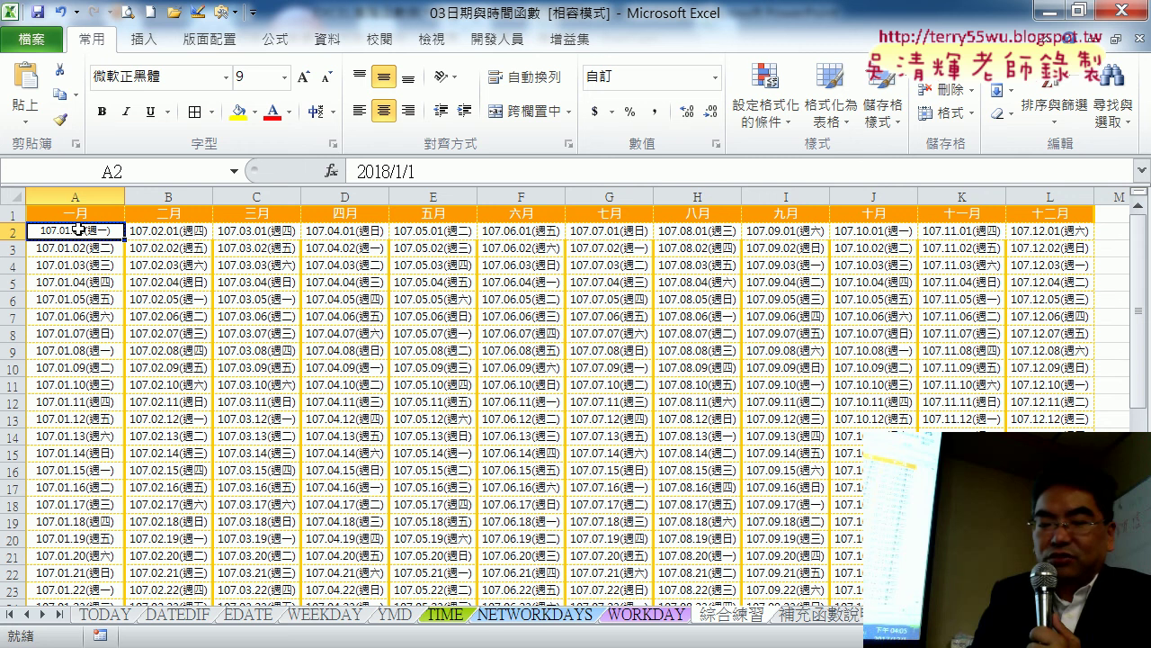
{"action": "key", "text": "ctrl+shift+Right"}
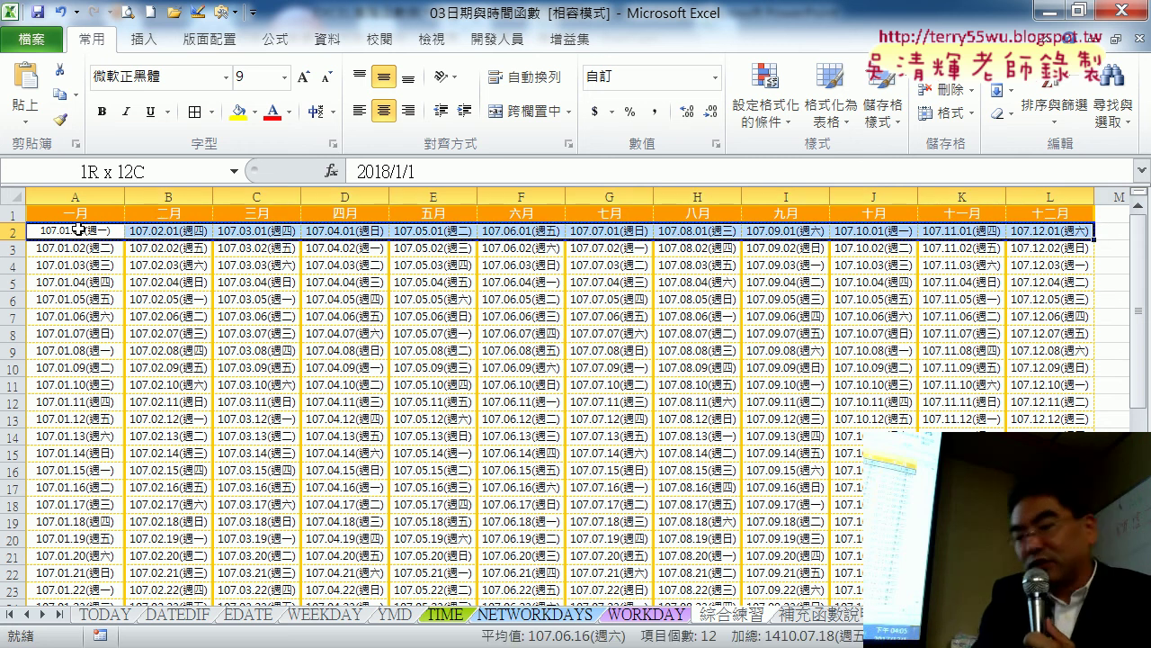
{"action": "key", "text": "ctrl+shift+Down"}
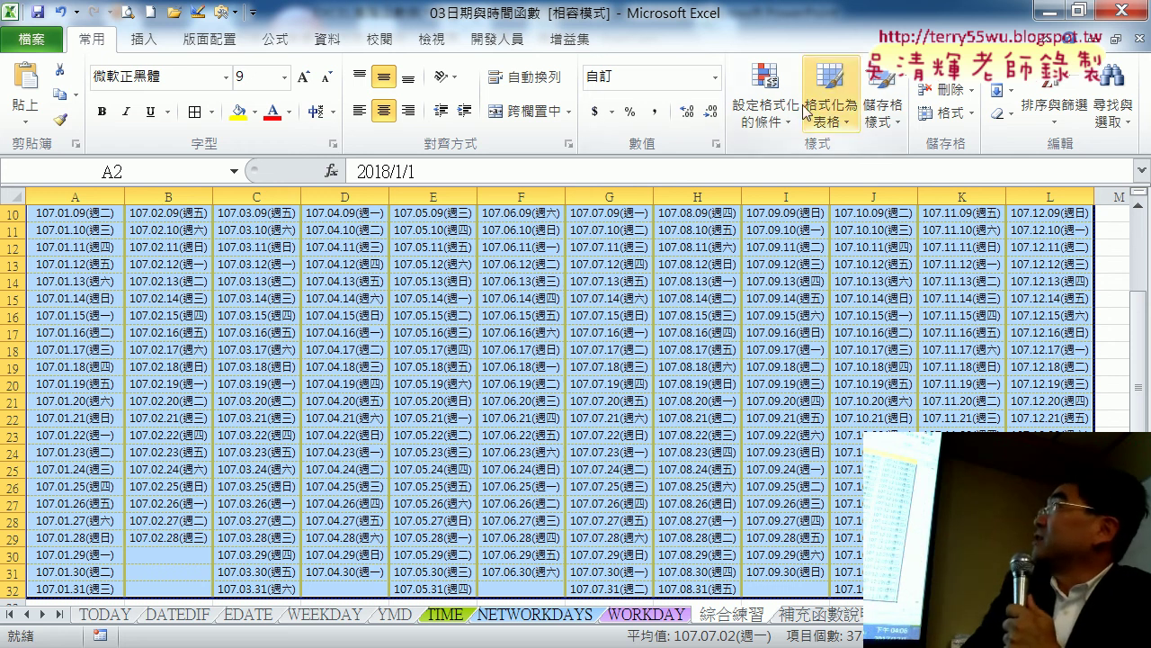
{"action": "left_click", "coordinate": [781, 115]}
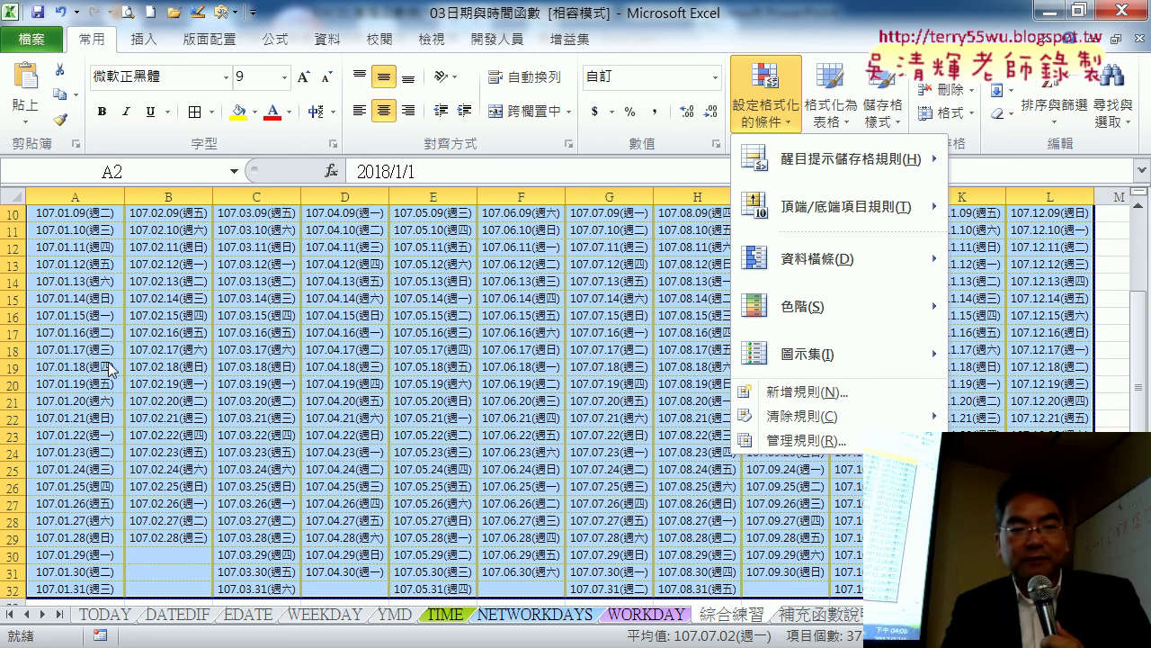
- Dismiss the 設定格式化的條件 menu unchanged and select A3 to view its formula
{"action": "left_click", "coordinate": [83, 539]}
{"action": "scroll", "coordinate": [115, 422], "scroll_direction": "up", "scroll_amount": 3}
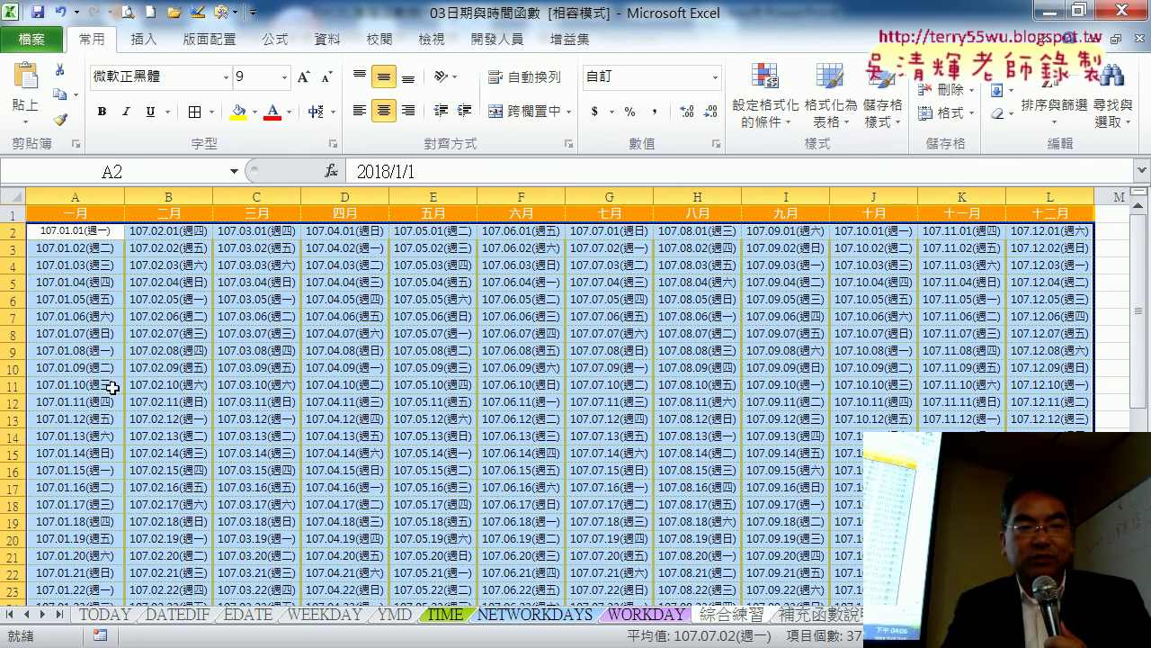
{"action": "left_click", "coordinate": [93, 250]}
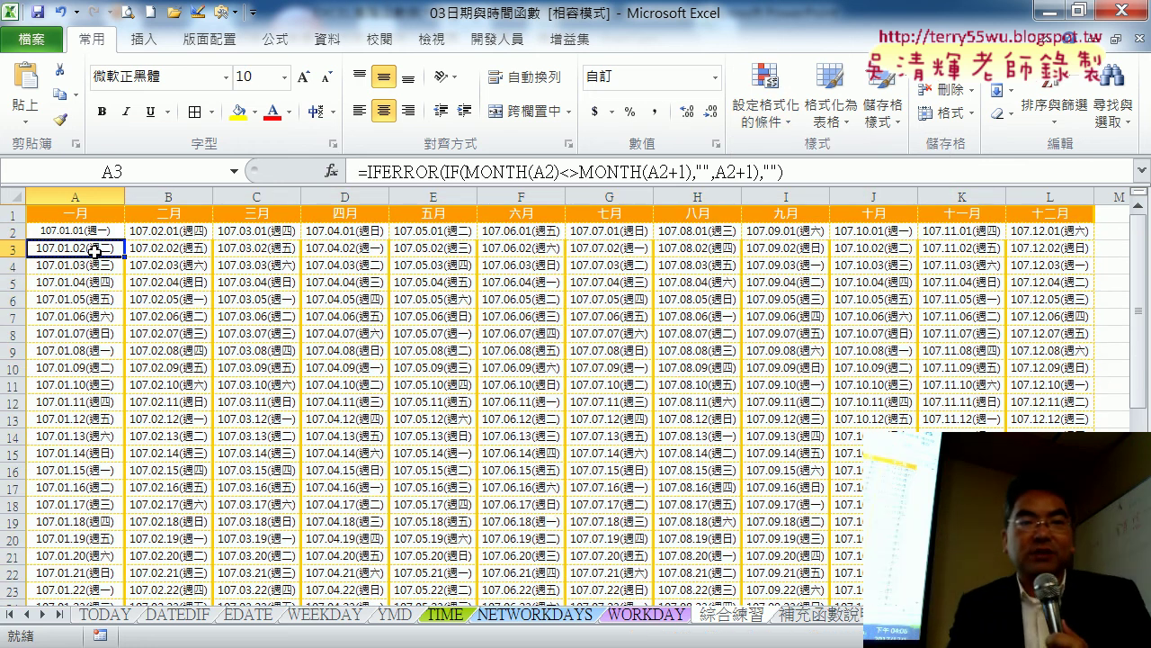